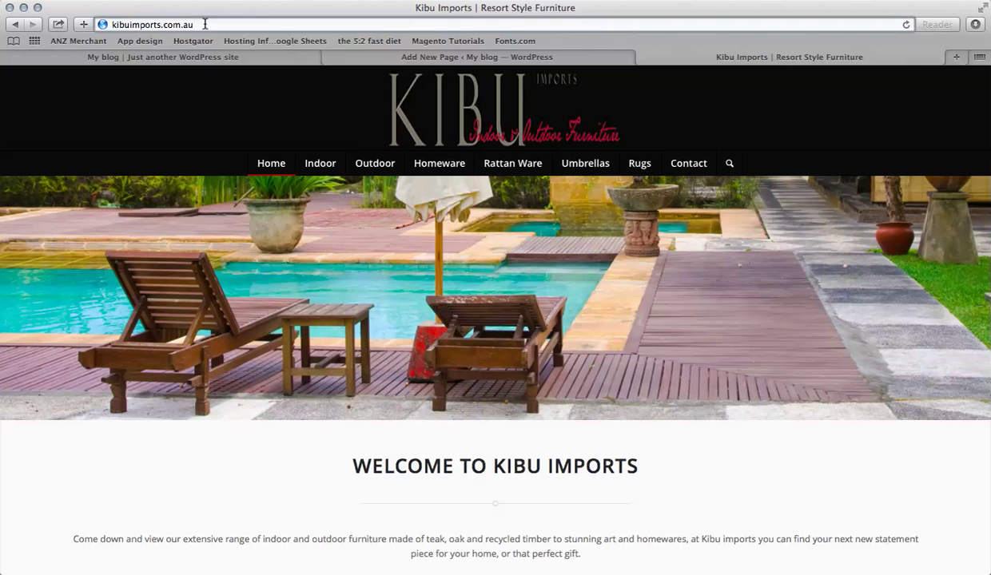
Step: Open kibuimports.com.au/wp-admin and log in with the first saved account's username and password
type("/wp-admin")
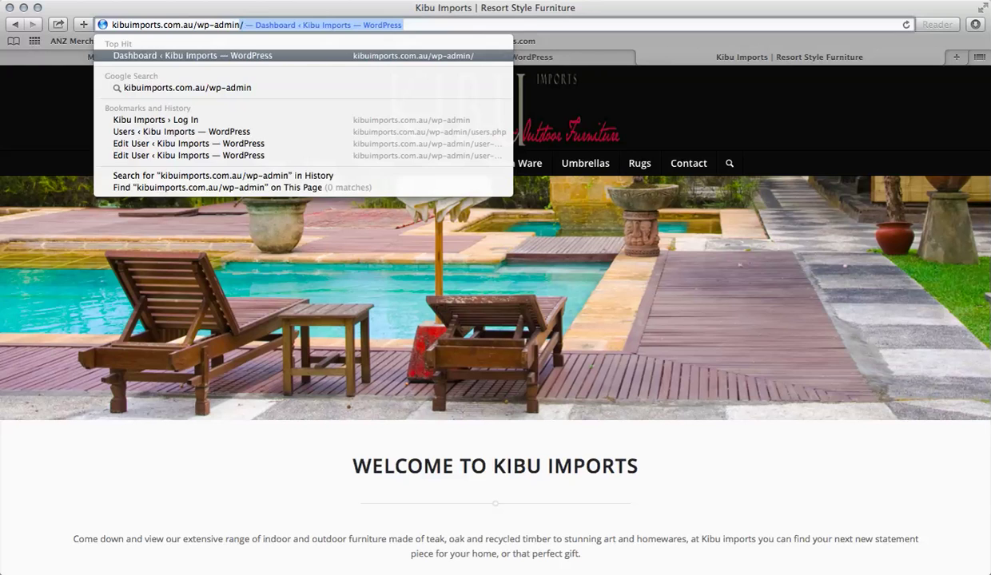
key("Return")
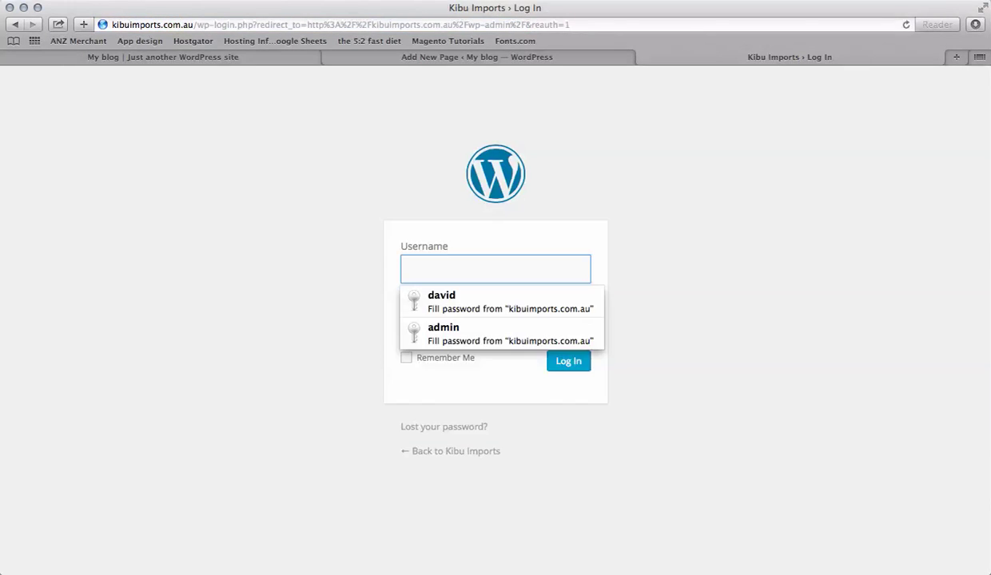
left_click(472, 303)
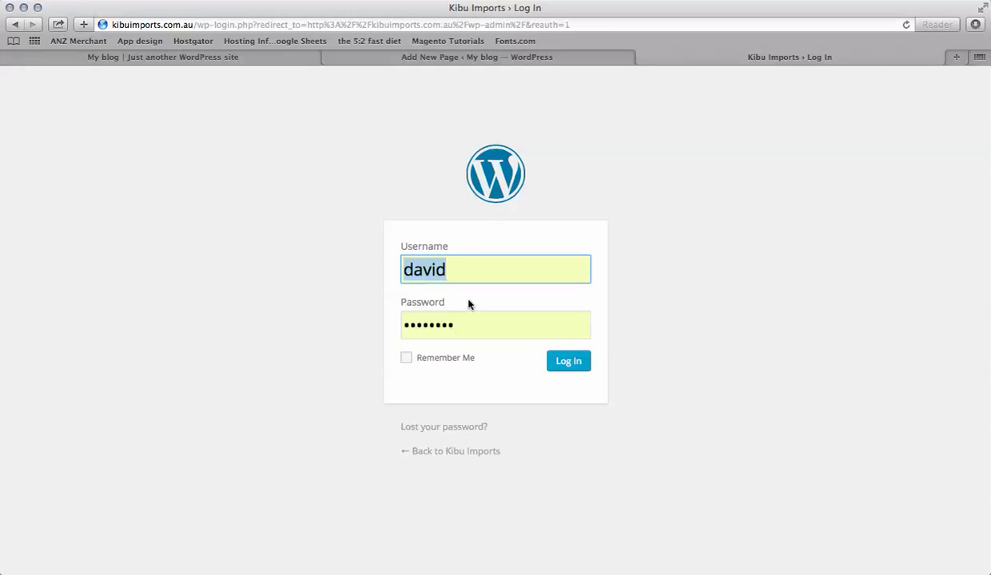
left_click(566, 363)
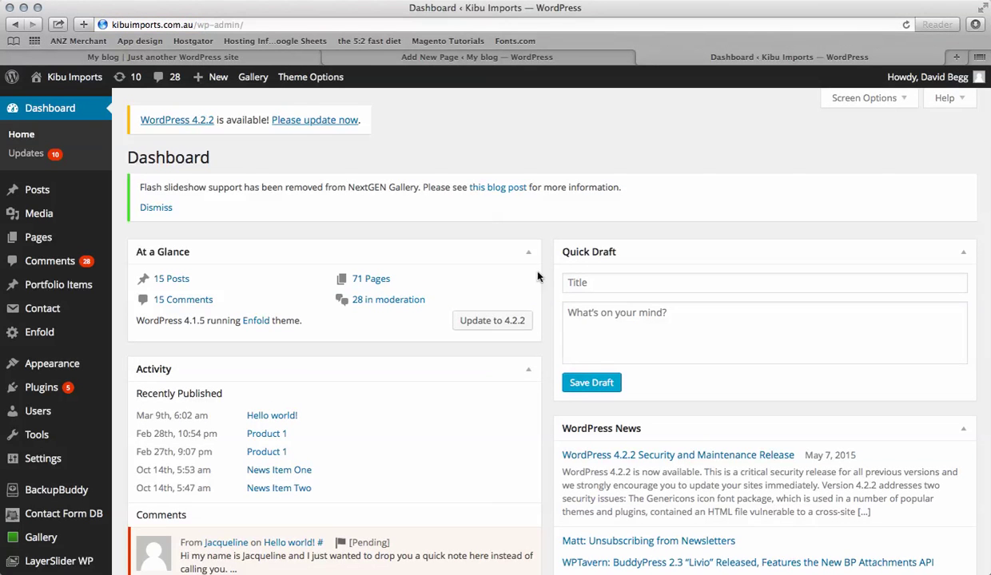
Step: Collapse the At a Glance, Activity and Quick Draft boxes on the dashboard
left_click(528, 253)
left_click(528, 292)
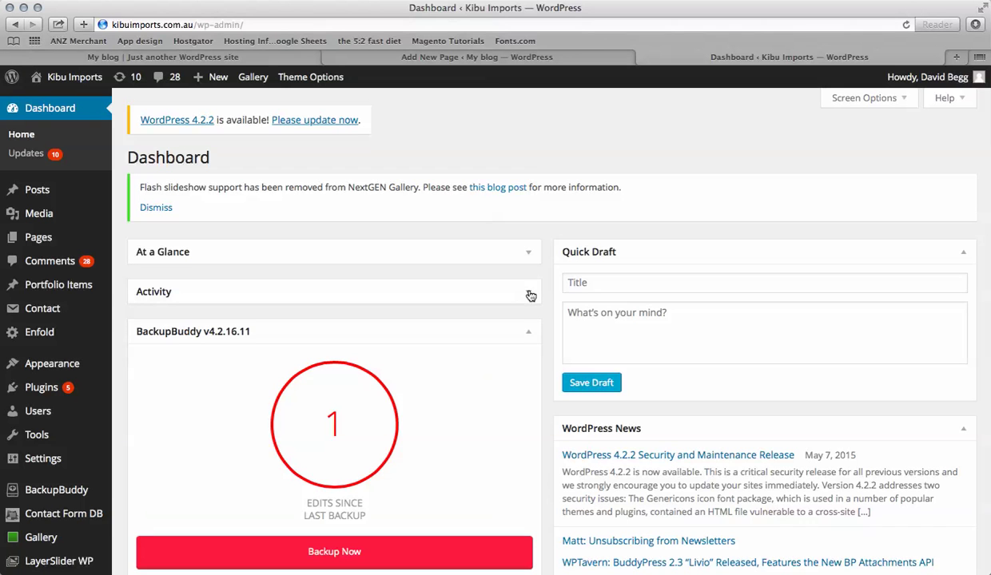
left_click(964, 253)
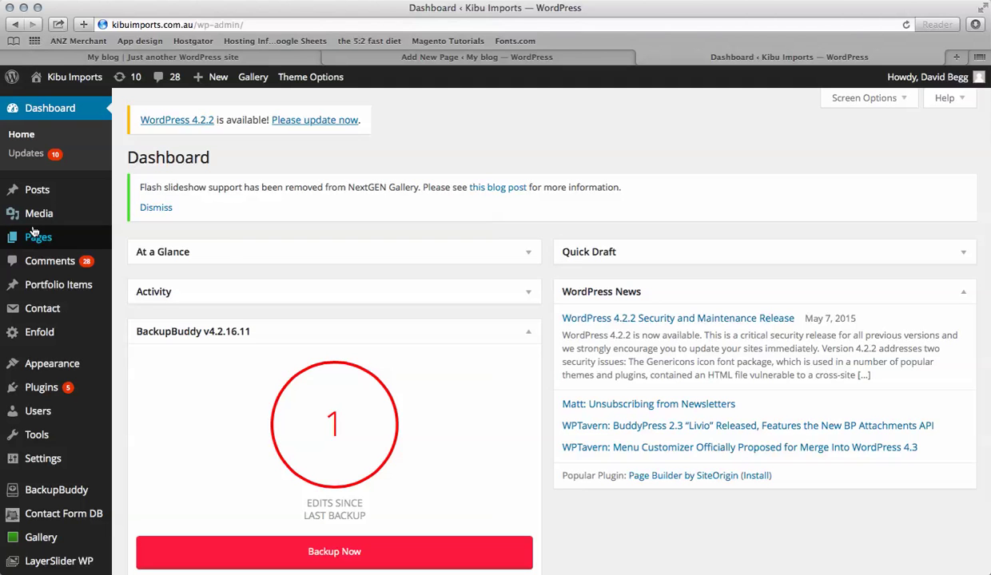
Step: Look over the admin sections and open the list of all pages
mouse_move(32, 238)
scroll(40, 407, "down", 2)
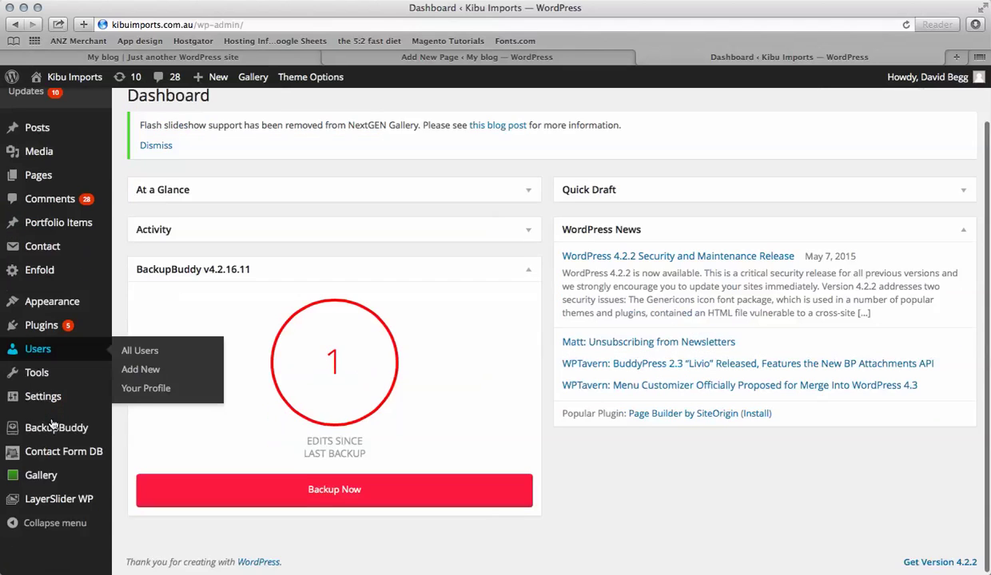
mouse_move(52, 425)
scroll(52, 428, "up", 2)
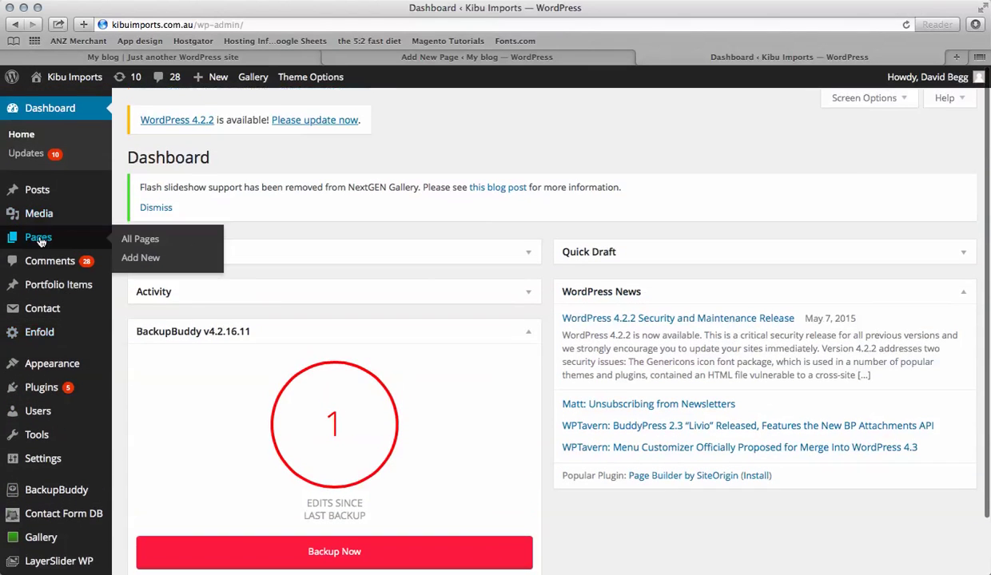
left_click(149, 241)
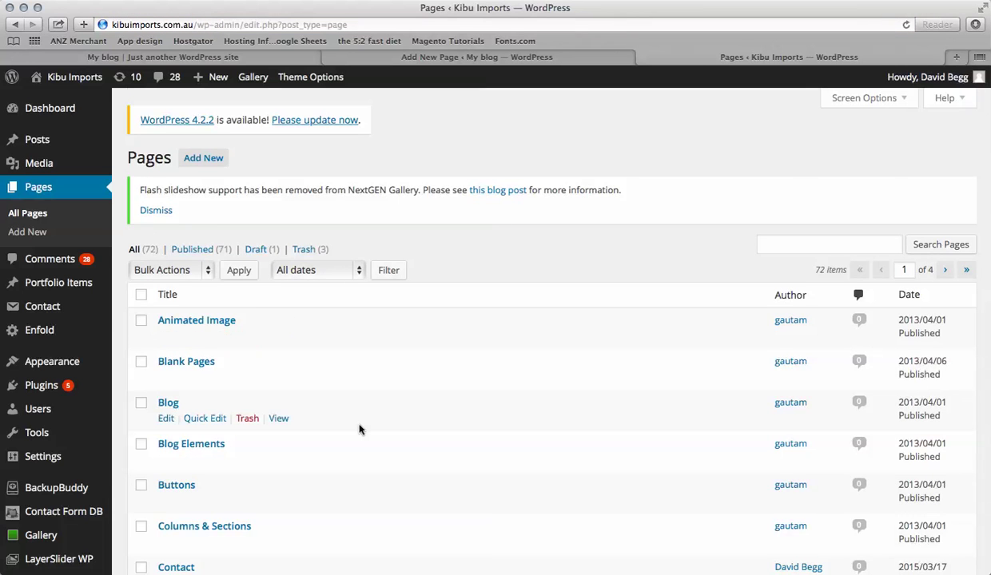
Step: Look through the site's existing pages in the Pages list
scroll(359, 429, "down", 10)
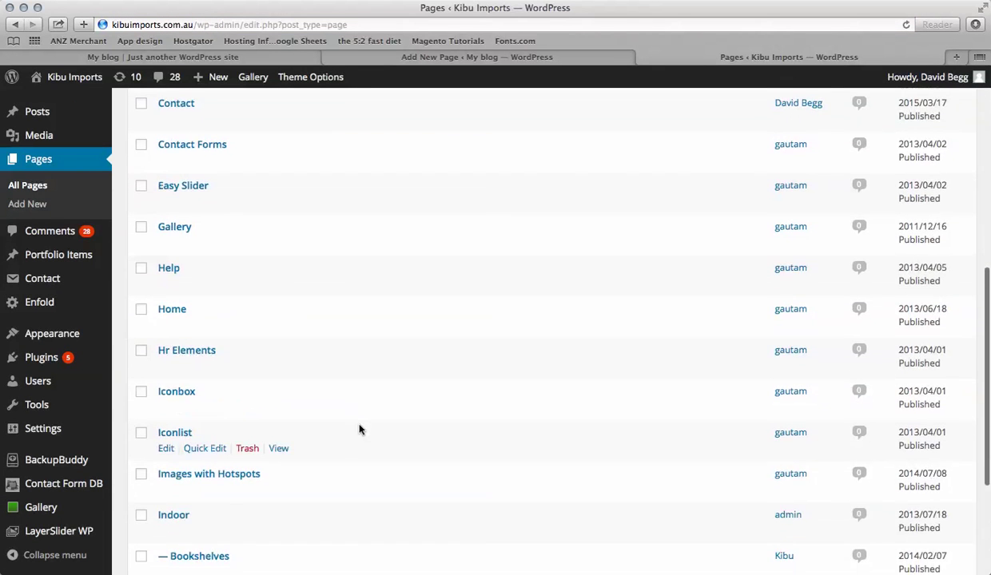
scroll(359, 430, "down", 3)
scroll(359, 430, "down", 3)
scroll(359, 429, "up", 8)
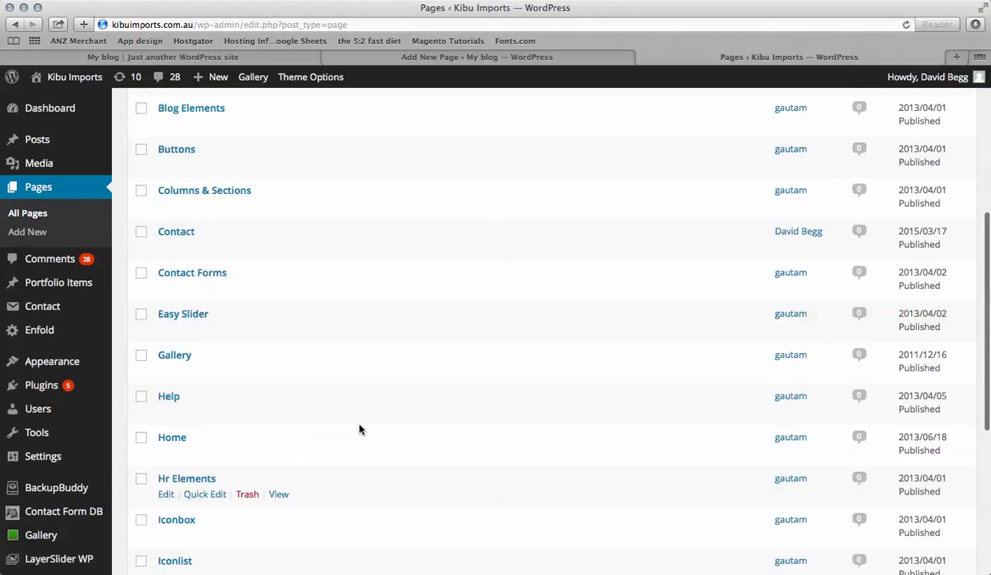
scroll(359, 429, "up", 8)
scroll(359, 429, "down", 1)
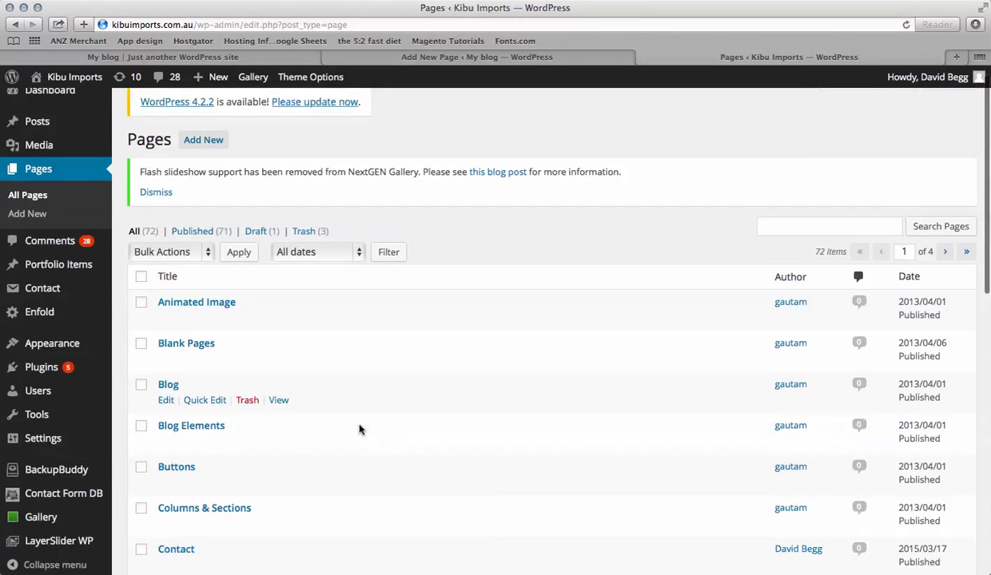
scroll(359, 429, "down", 3)
scroll(359, 429, "up", 5)
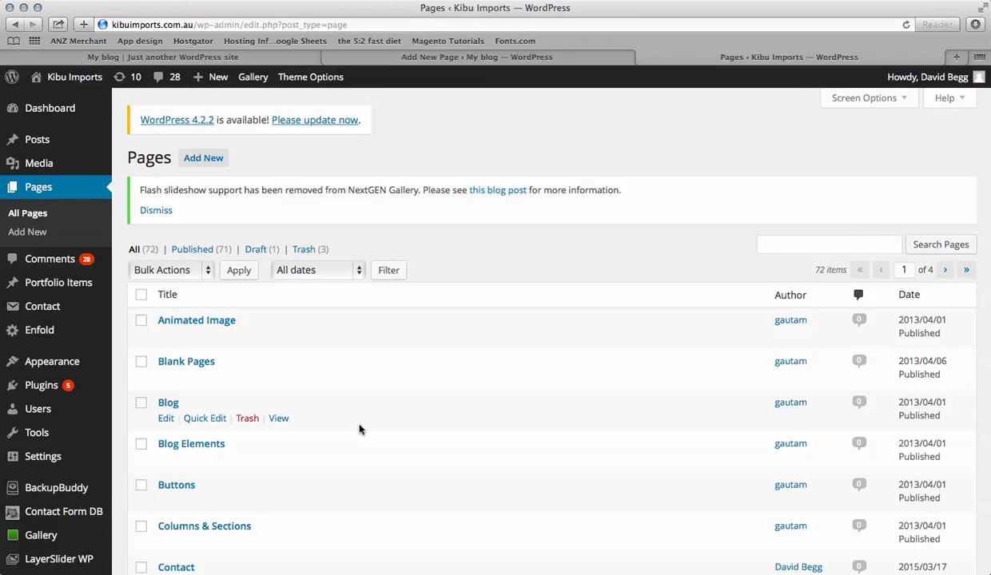
Step: Go back to the site's front page by shortening the address to kibuimports.com.au
left_click(358, 24)
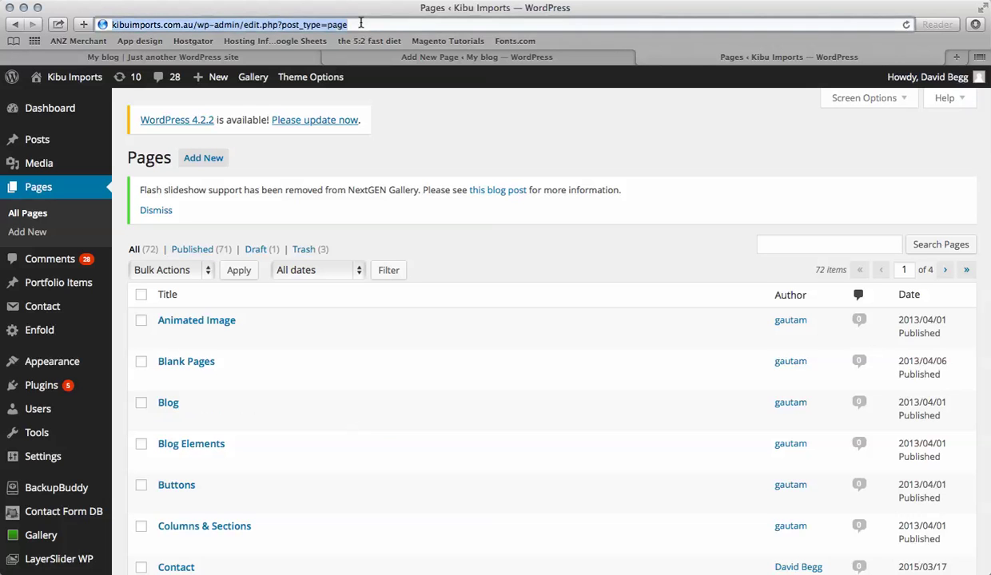
double_click(361, 24)
left_click_drag(360, 24, 199, 19)
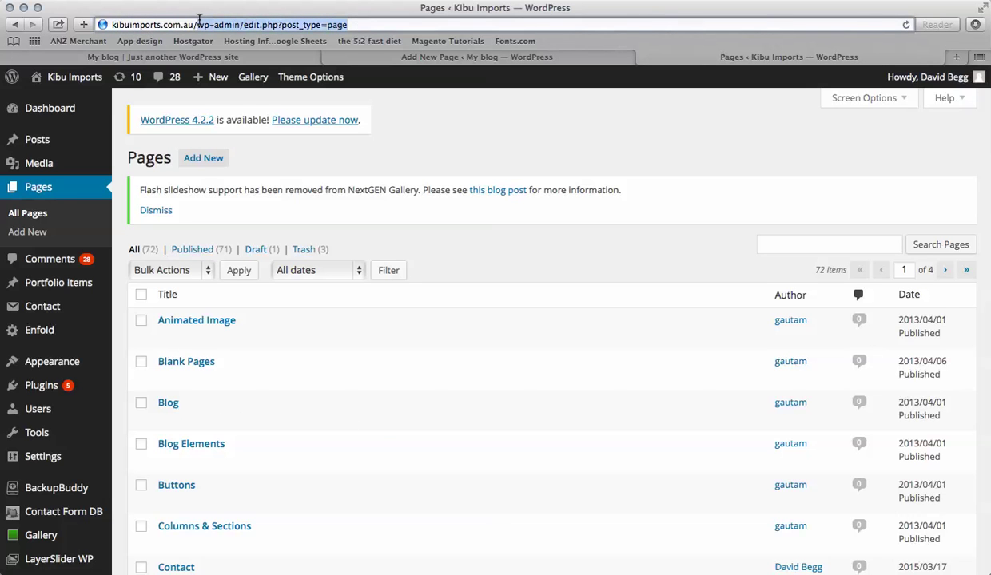
key("BackSpace")
key("BackSpace")
key("super+a")
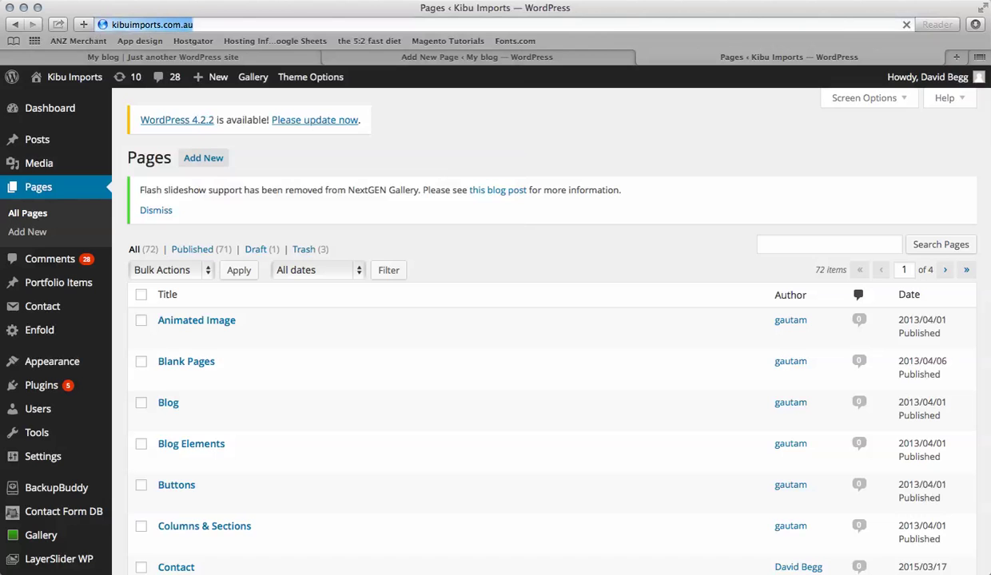
key("Return")
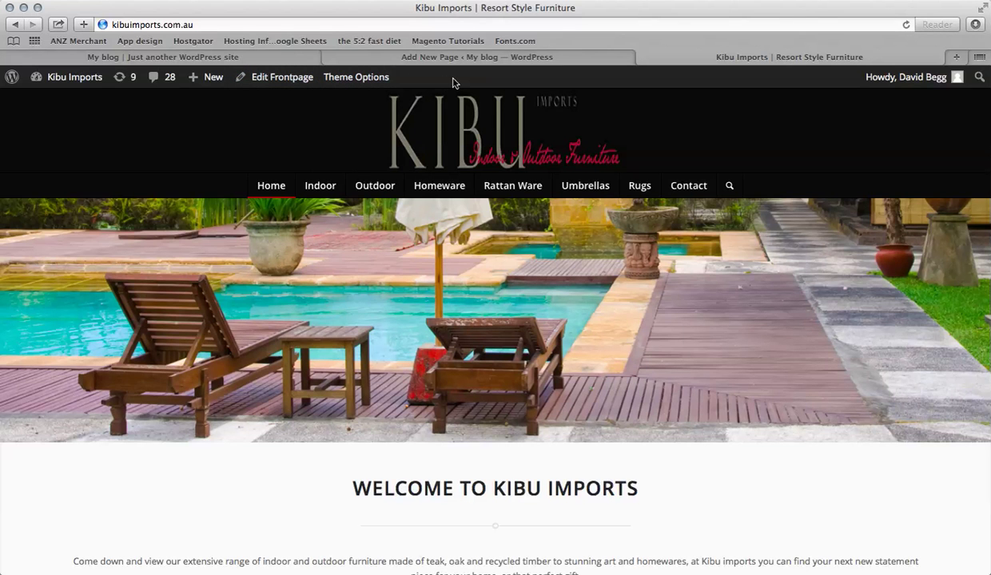
Step: Visit the site's Contact page and open it for editing
mouse_move(323, 192)
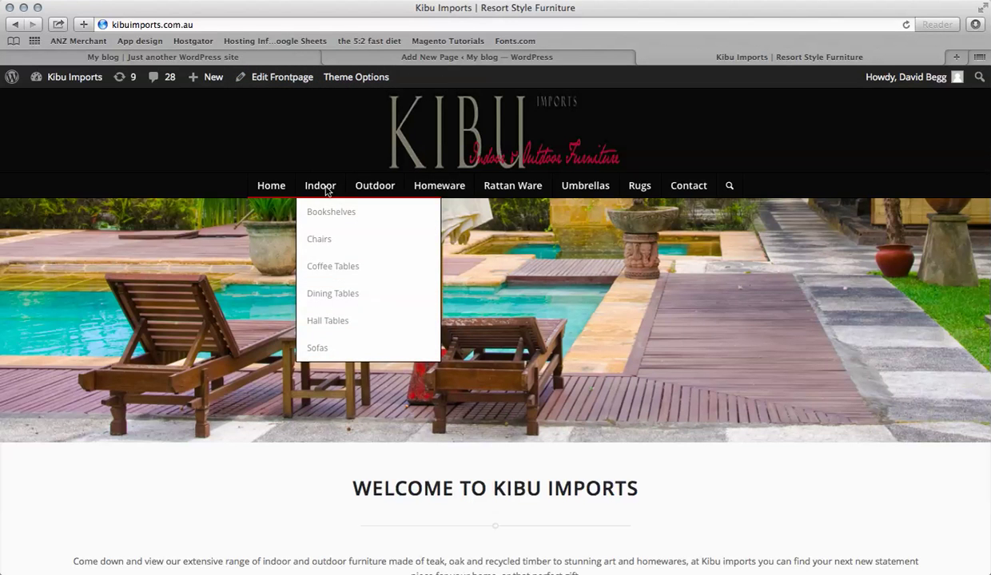
left_click(691, 186)
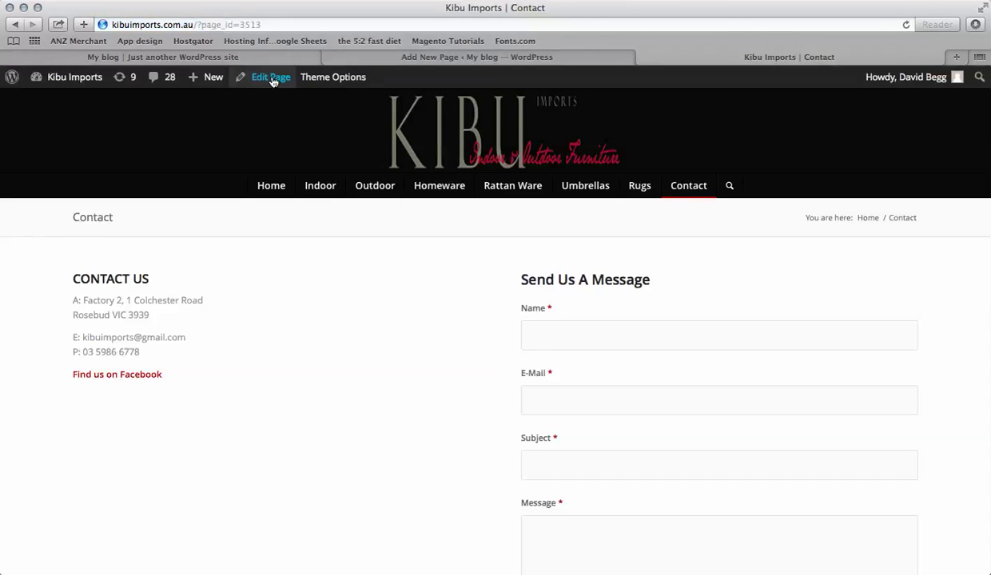
left_click(272, 80)
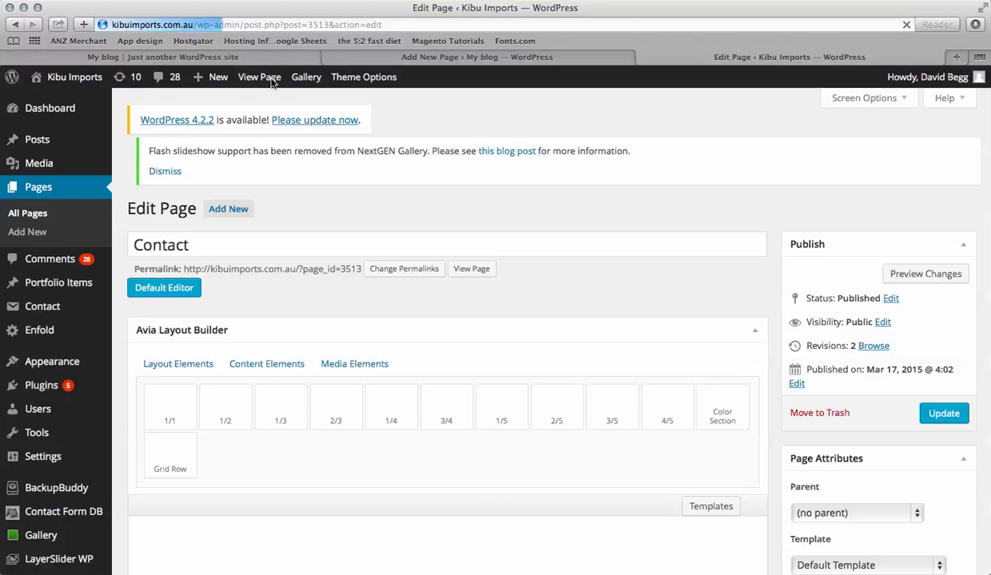
Step: Examine the Contact page's layout in the Avia Layout Builder, including its column elements, text block, contact form and Google Map
scroll(297, 307, "down", 1)
scroll(296, 307, "down", 5)
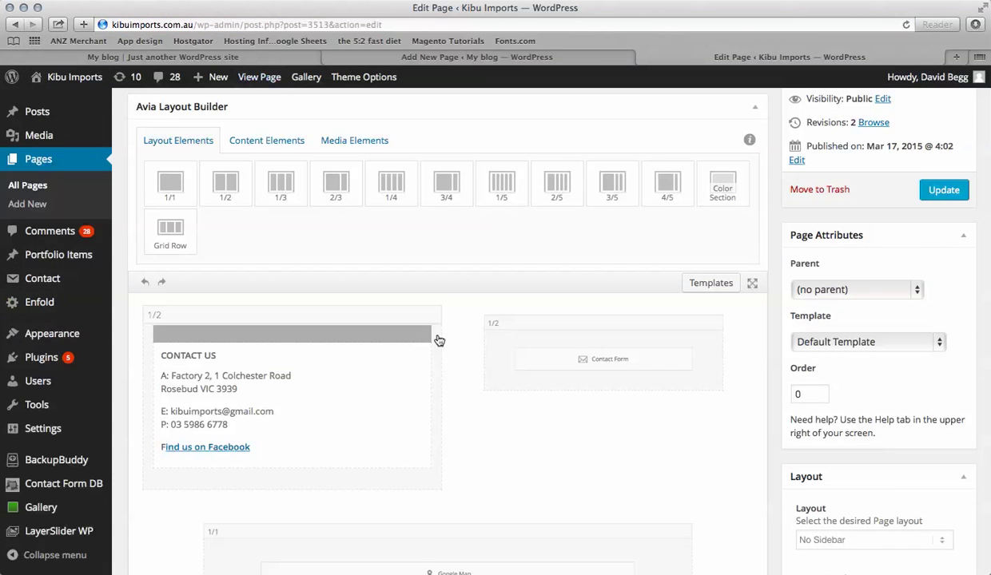
scroll(464, 375, "down", 2)
scroll(464, 375, "down", 2)
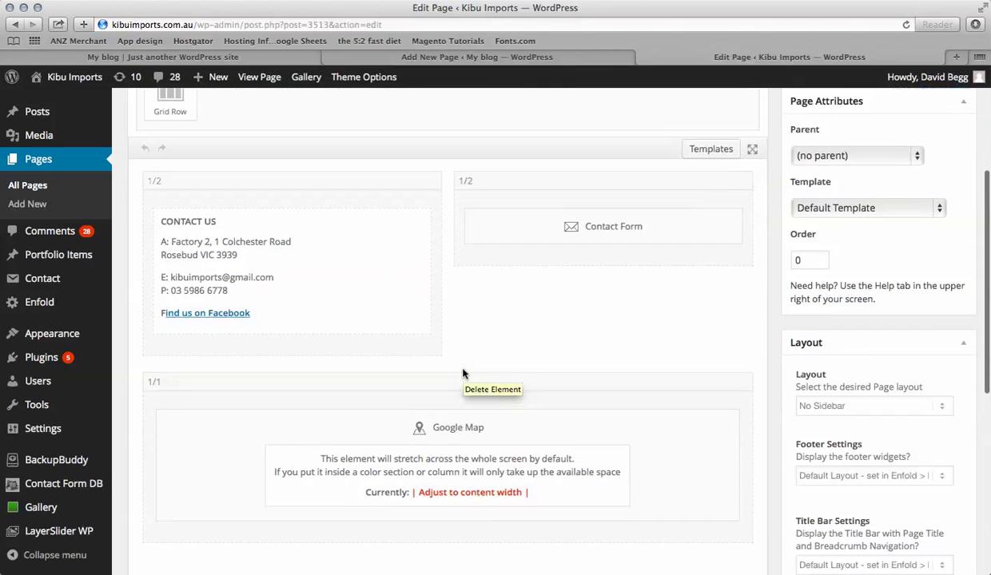
scroll(465, 374, "up", 2)
scroll(463, 373, "up", 1)
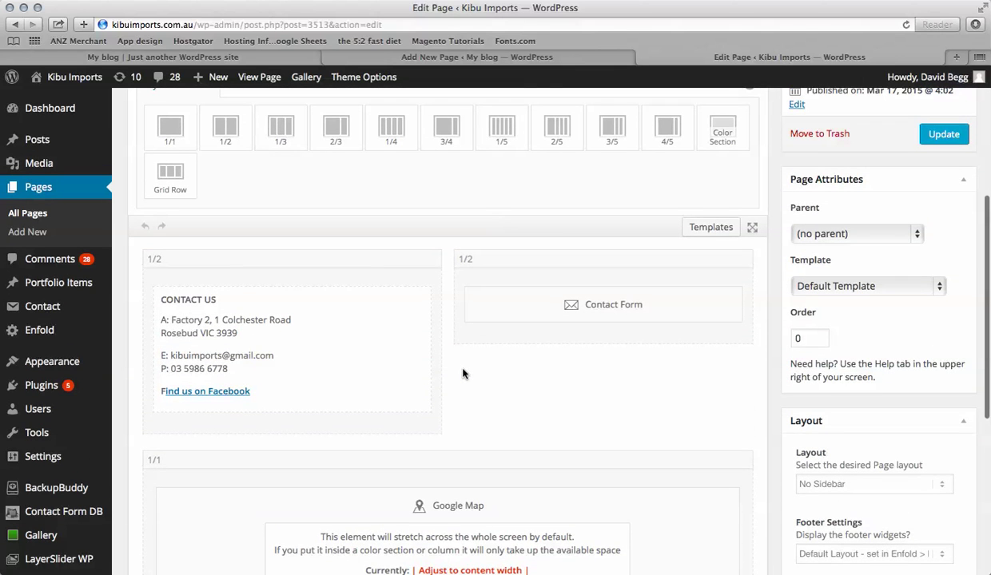
scroll(462, 373, "up", 3)
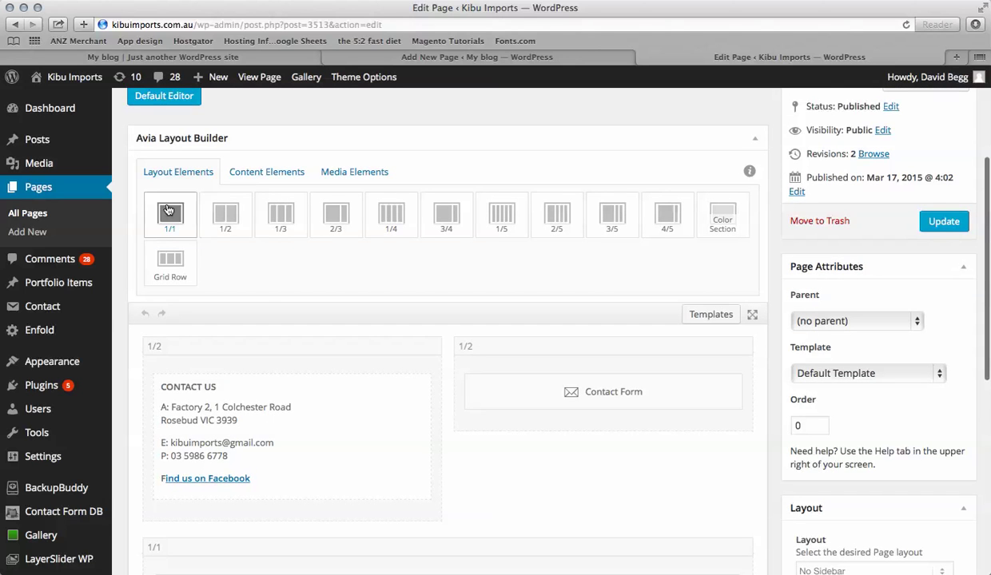
mouse_move(224, 212)
left_mouse_down()
mouse_move(237, 262)
mouse_move(234, 202)
mouse_move(224, 288)
mouse_move(222, 215)
left_mouse_up()
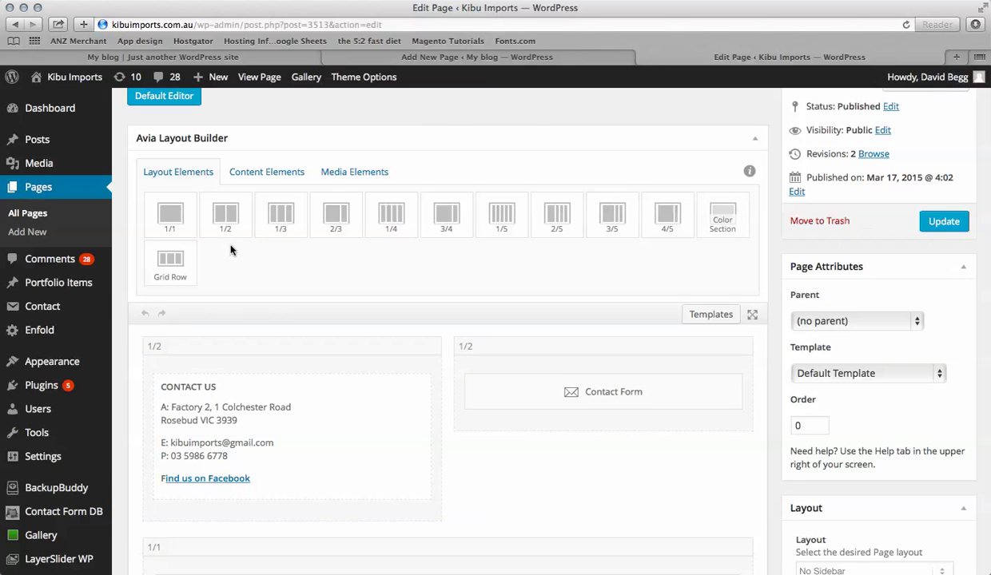
scroll(230, 250, "down", 5)
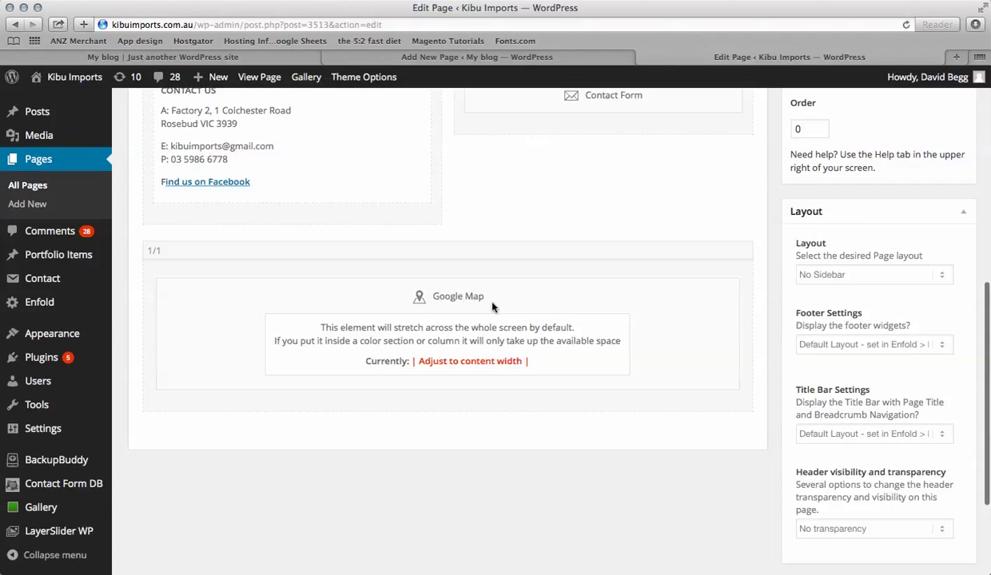
scroll(492, 307, "down", 2)
scroll(491, 306, "up", 4)
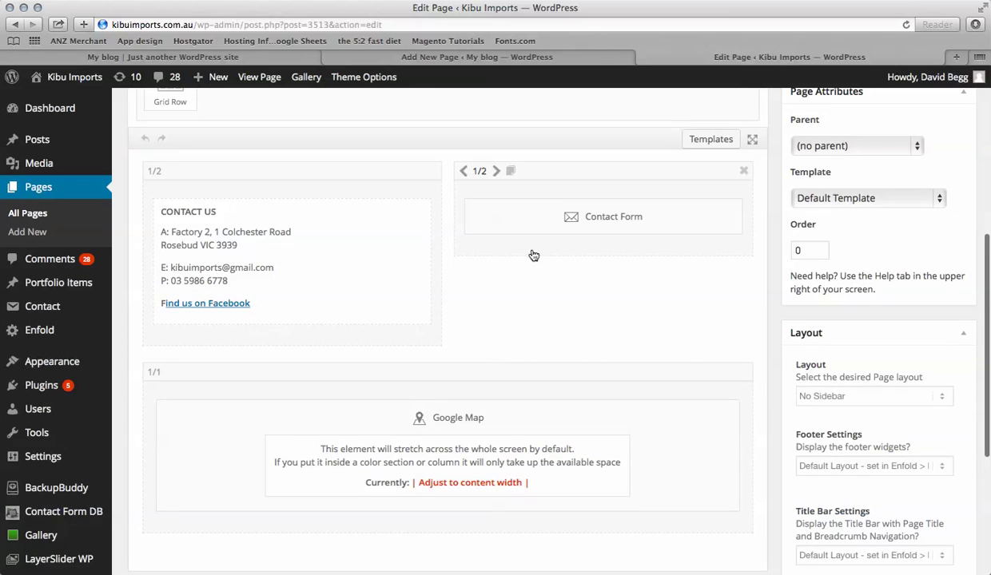
Step: Open the CONTACT US text block, save it without editing its content, and update the Contact page
left_click(206, 259)
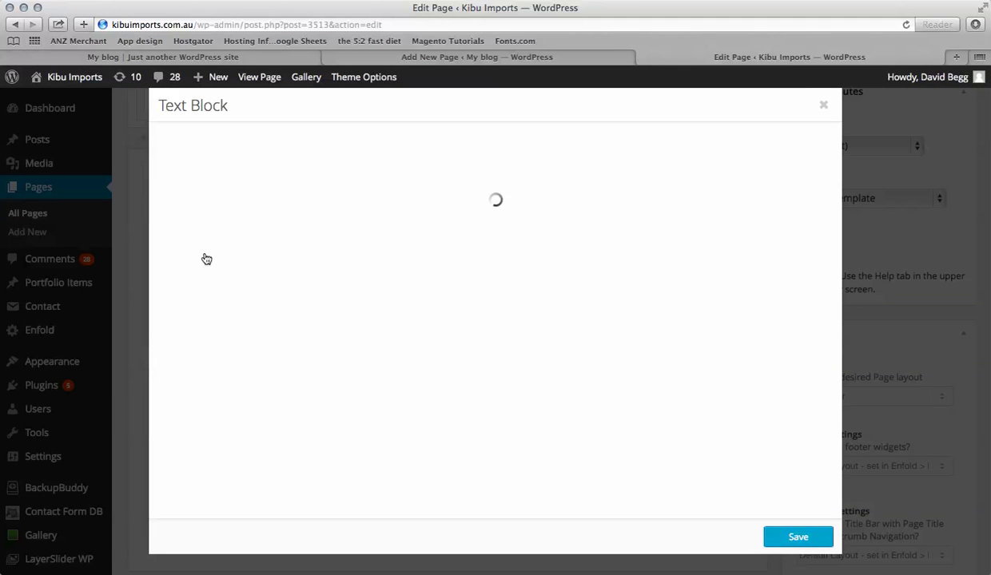
left_click(266, 310)
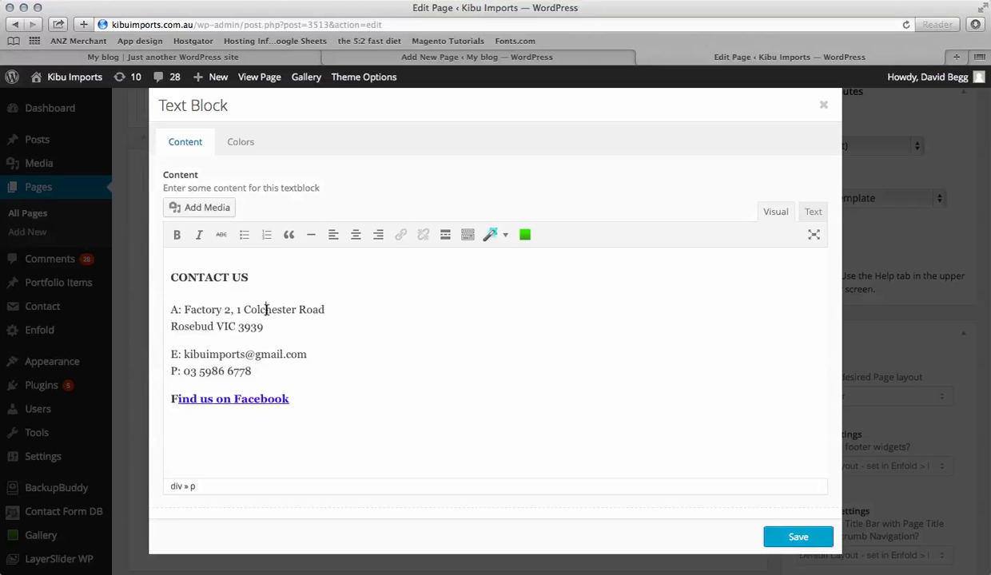
left_click(798, 538)
scroll(736, 347, "up", 5)
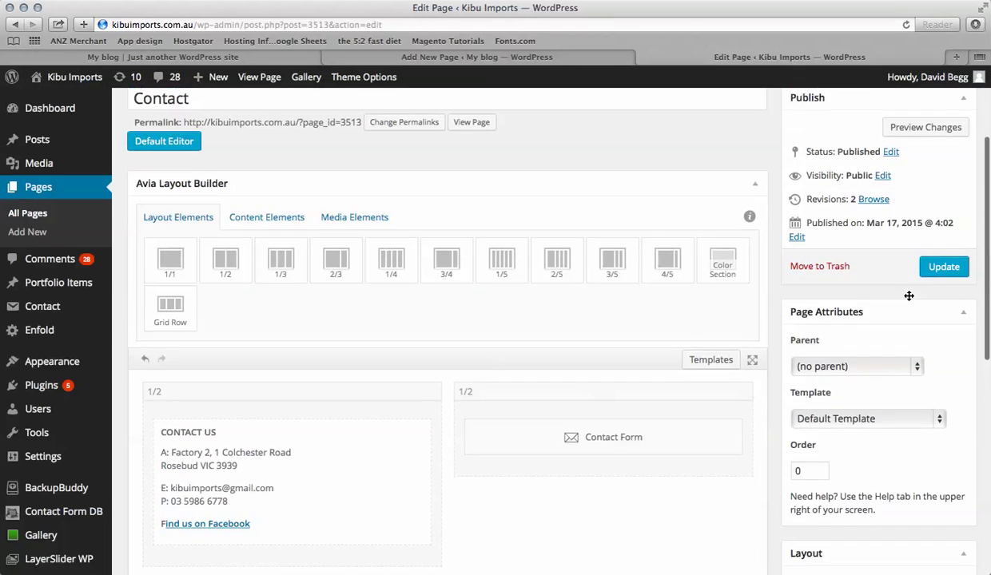
left_click(942, 268)
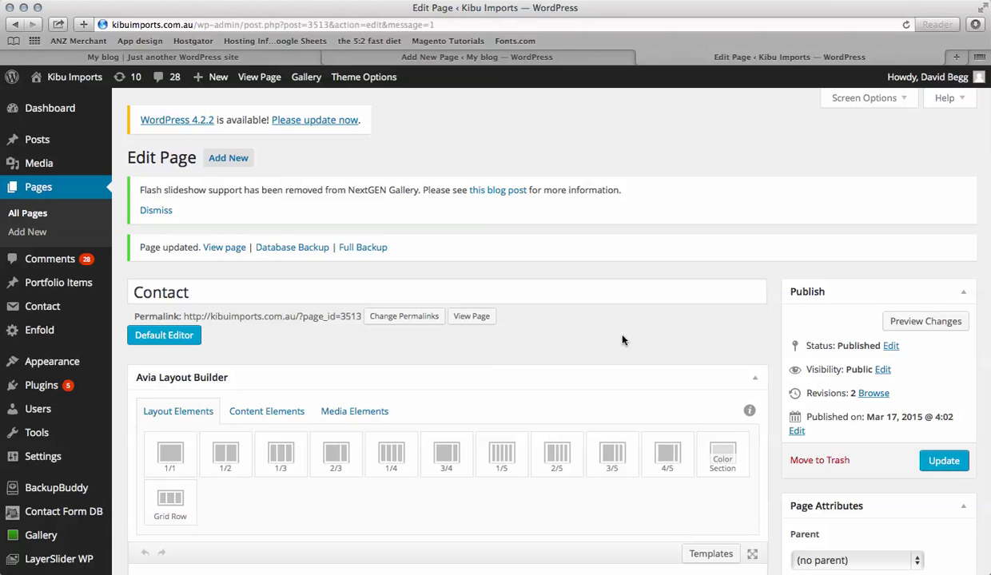
Step: Add a new page titled "test" and dismiss the Distraction-Free Writing tip
left_click(230, 159)
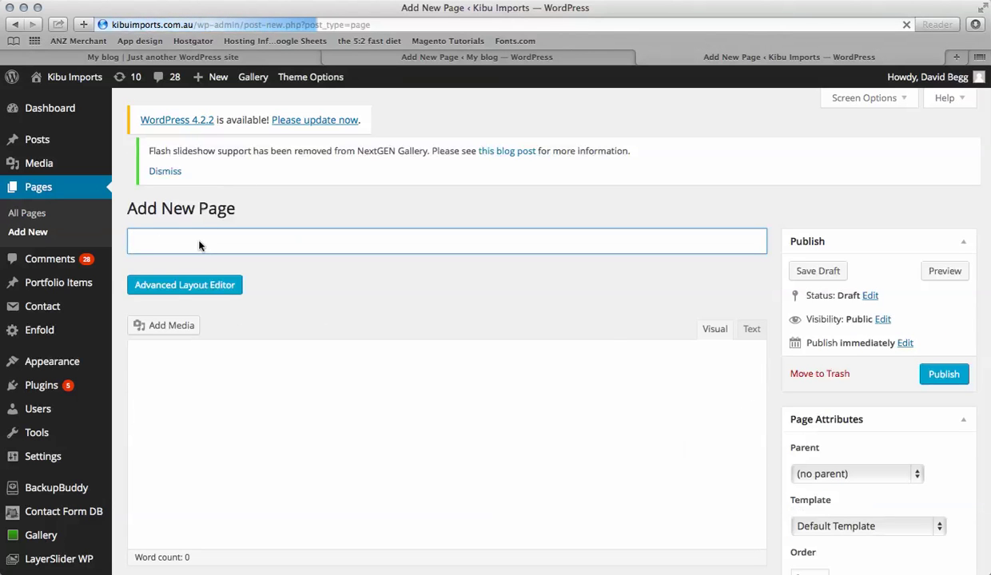
type("testest")
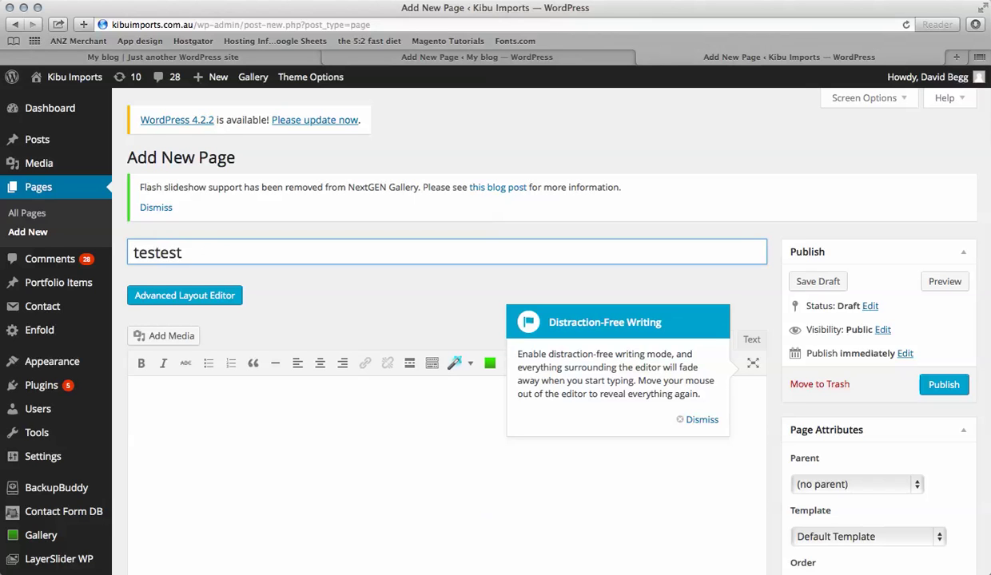
key("BackSpace")
key("BackSpace")
key("BackSpace")
left_click(681, 417)
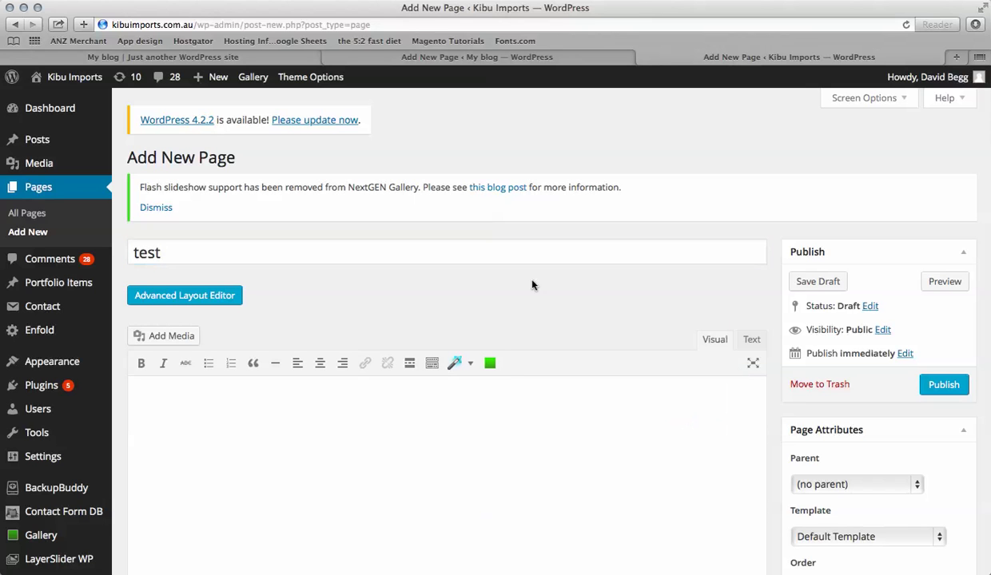
scroll(531, 283, "down", 3)
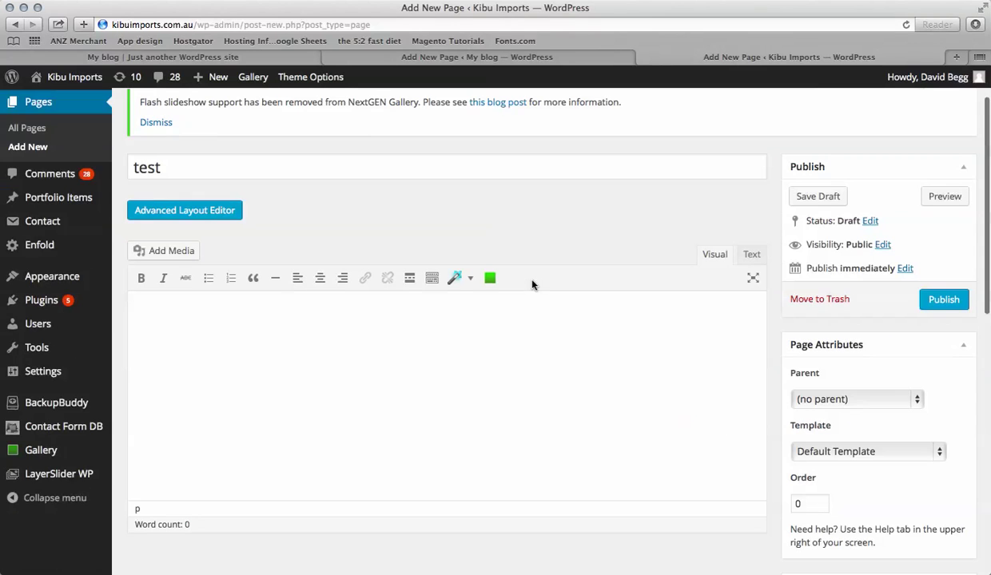
Step: Switch the "test" page from the default editor to the Advanced Layout Editor
left_click(194, 212)
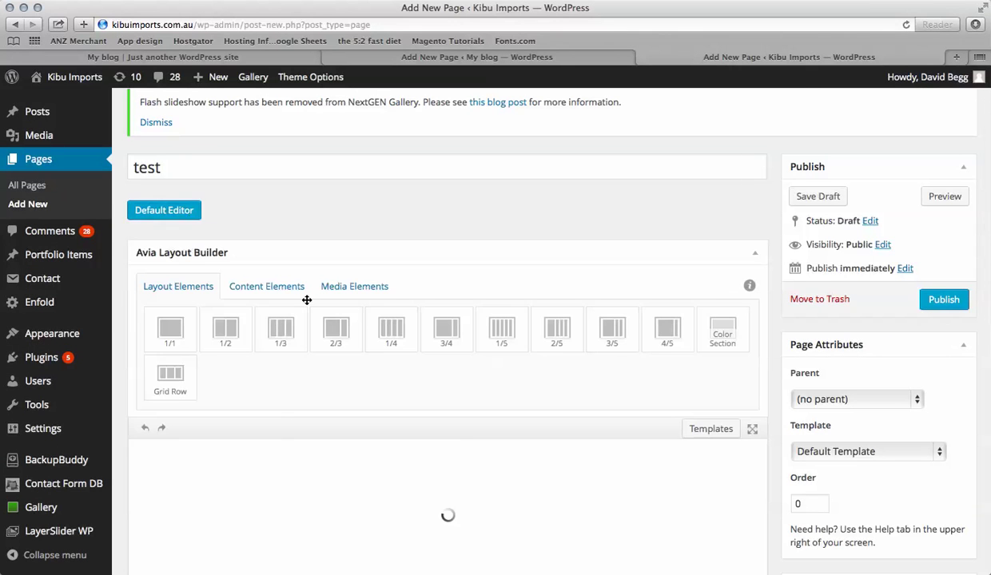
scroll(277, 418, "down", 4)
scroll(277, 418, "up", 4)
scroll(278, 419, "down", 4)
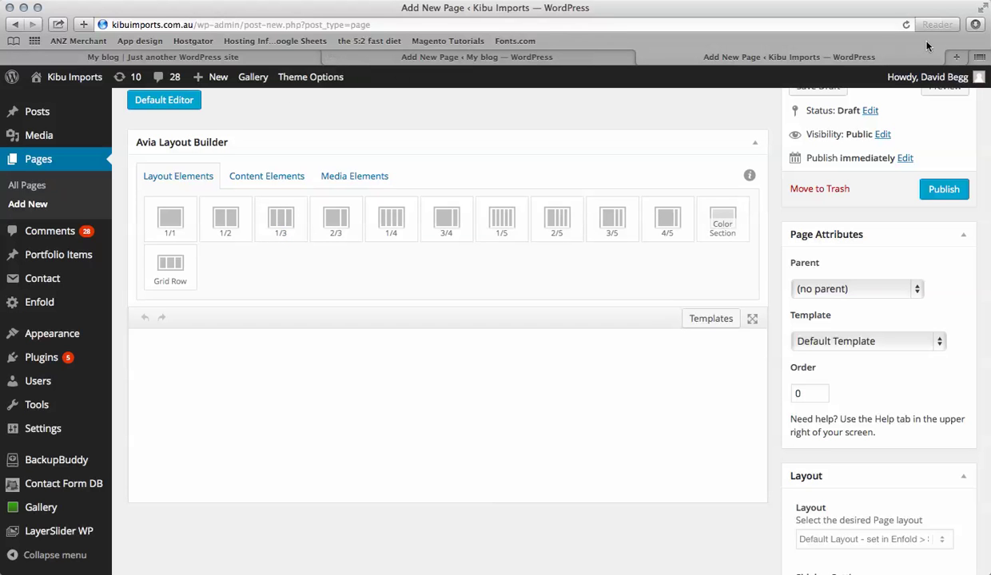
Step: Open kibuimports.com.au in a new browser tab and examine the home page's layout from the banner down to the category images
left_click(956, 59)
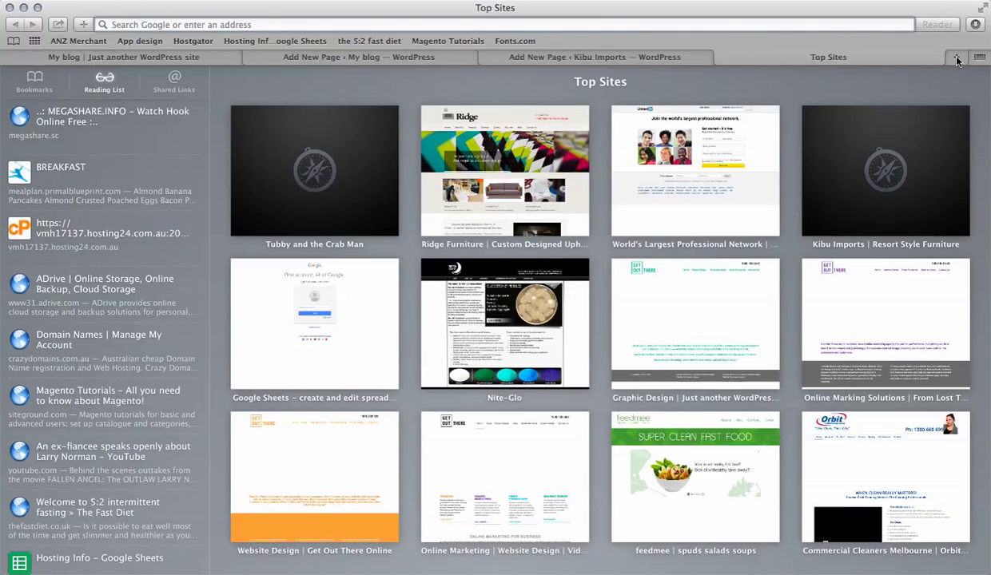
type("kibuimports.com.au")
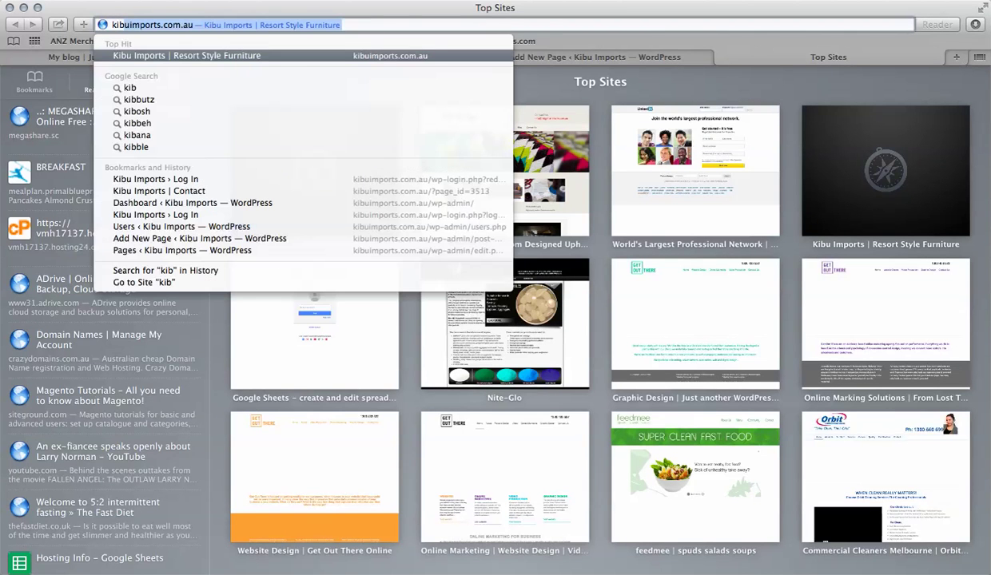
key("Return")
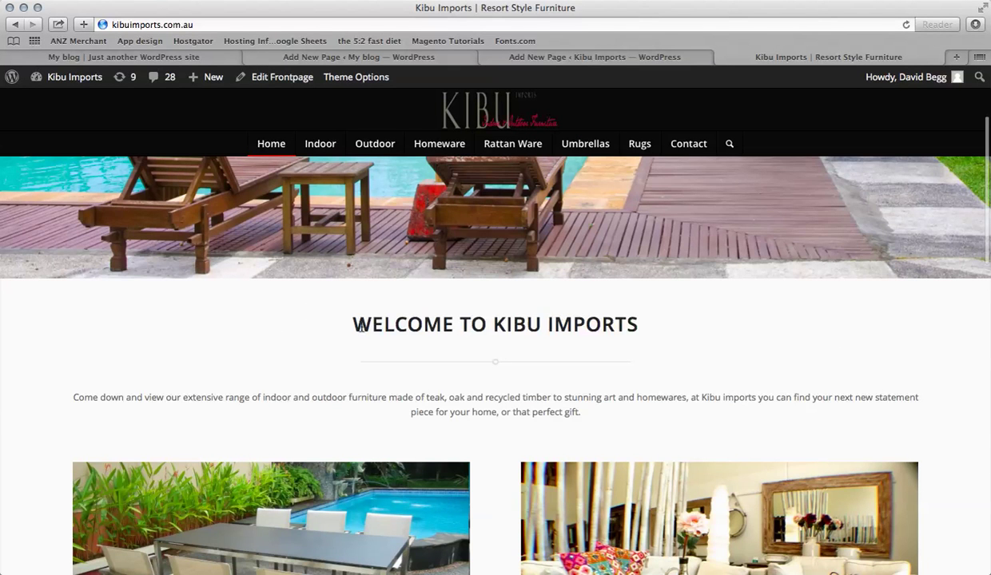
scroll(437, 399, "down", 2)
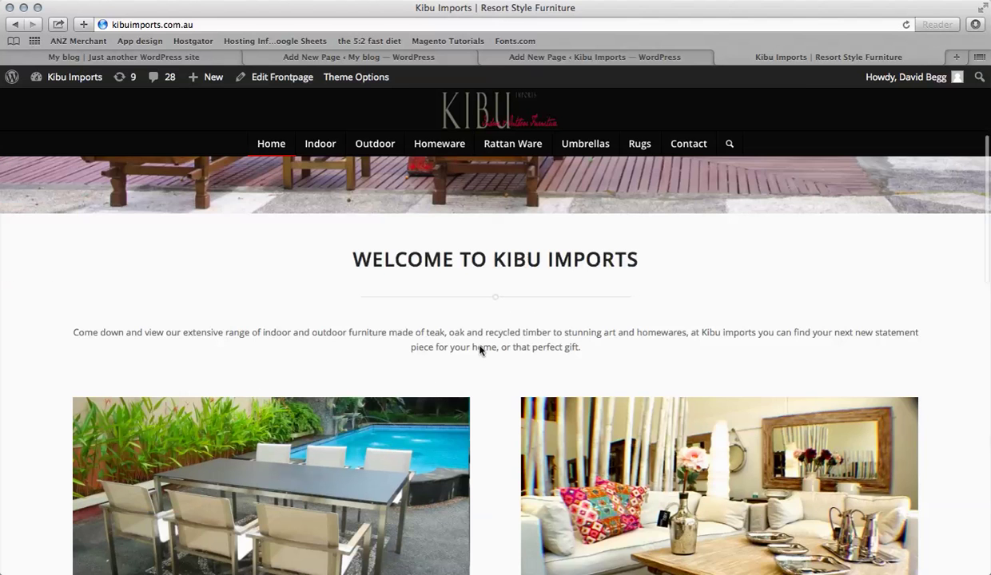
scroll(428, 358, "down", 2)
scroll(487, 417, "down", 3)
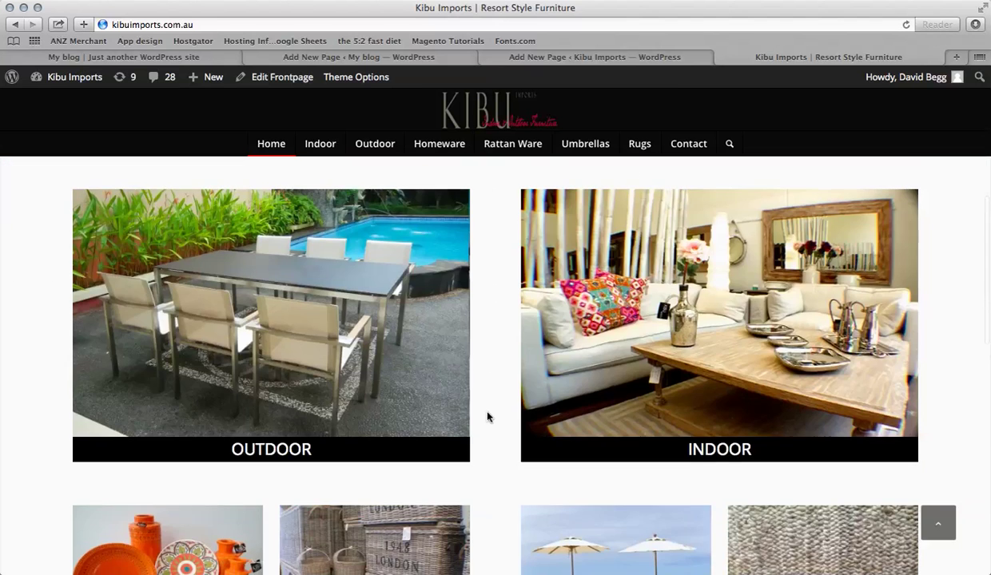
scroll(483, 418, "down", 3)
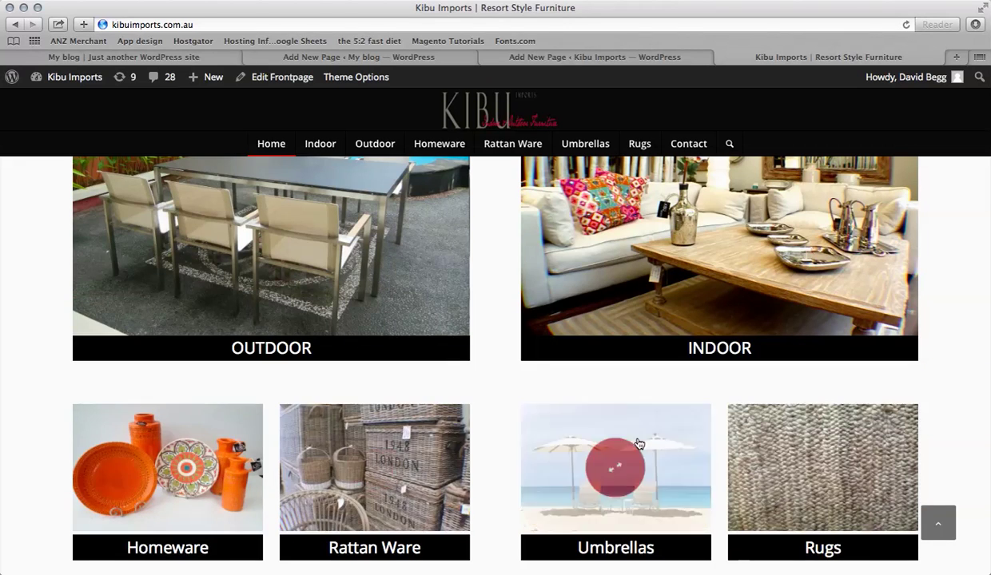
scroll(484, 390, "down", 3)
scroll(484, 389, "up", 10)
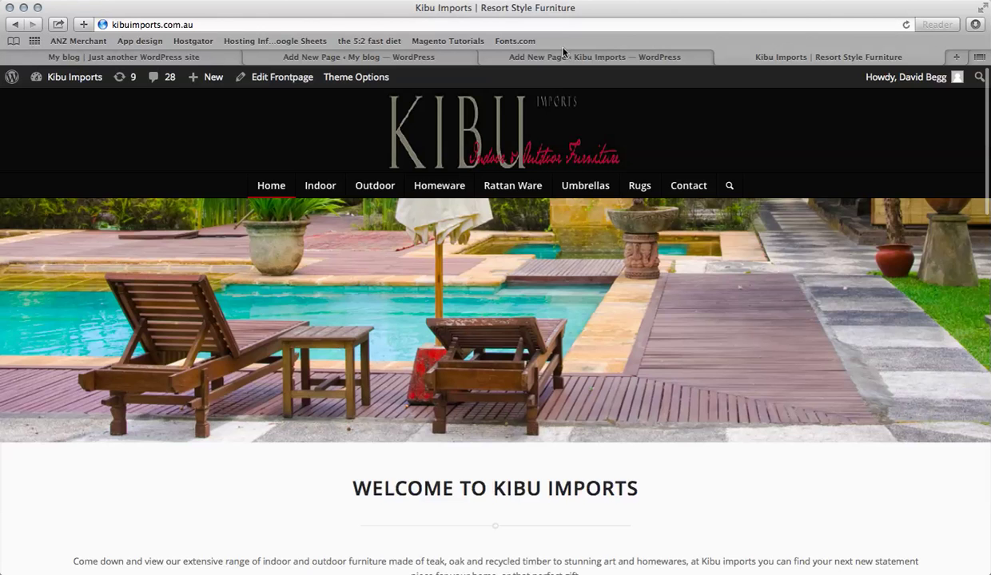
Step: Add an Advanced Layerslider element to the empty "test" page layout and choose the Kibu Imports slider for it
left_click(566, 55)
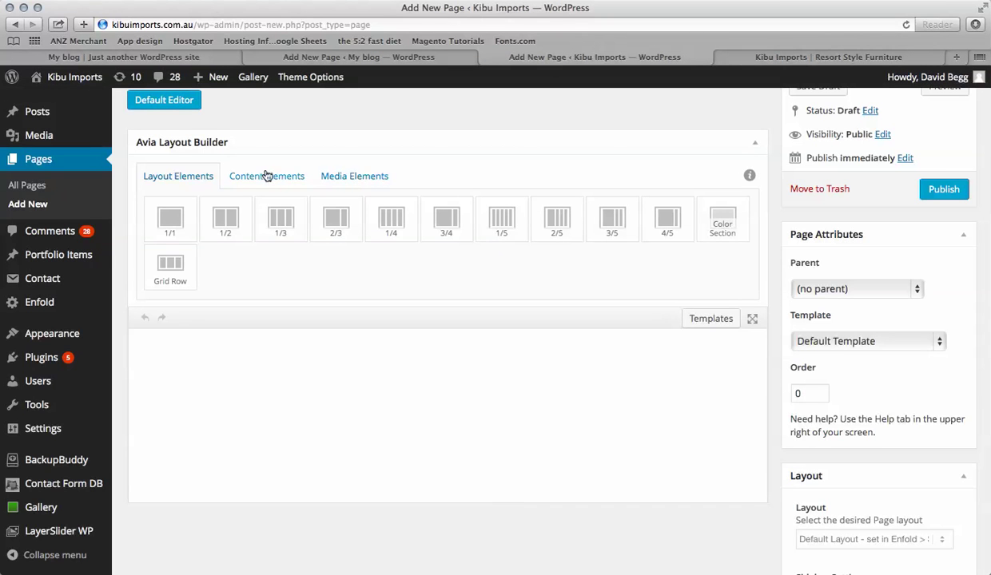
left_click(361, 175)
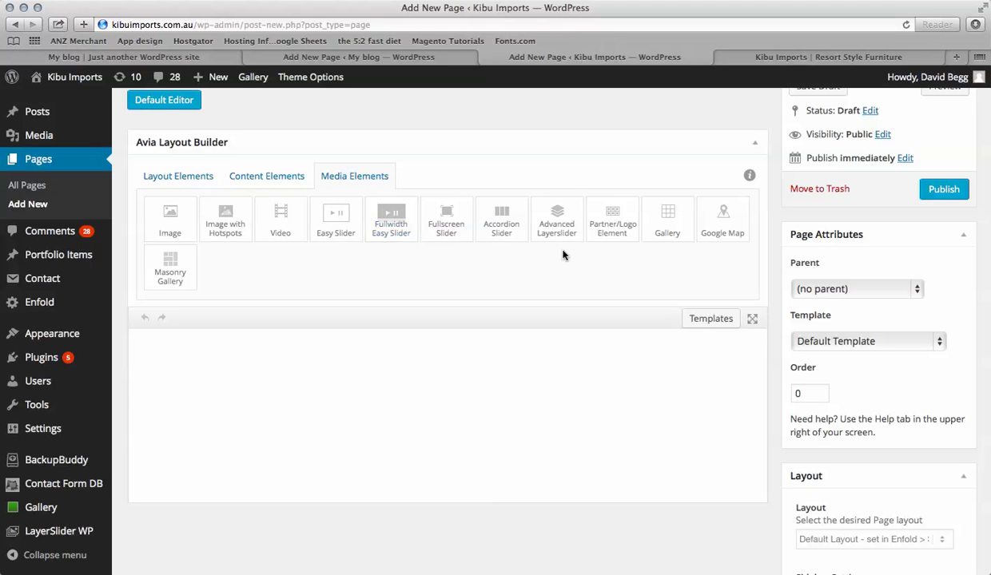
left_click_drag(567, 229, 444, 355)
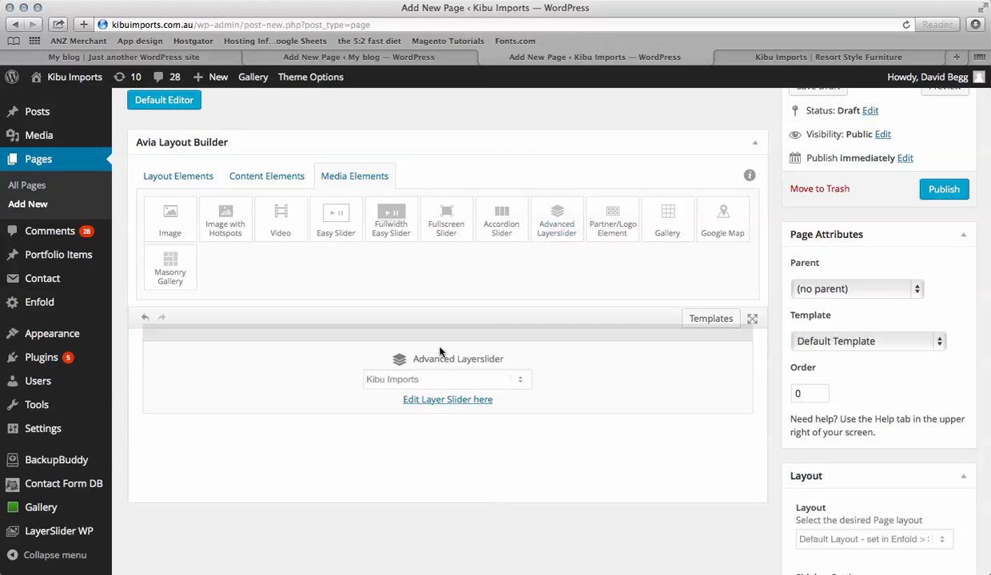
left_click(520, 384)
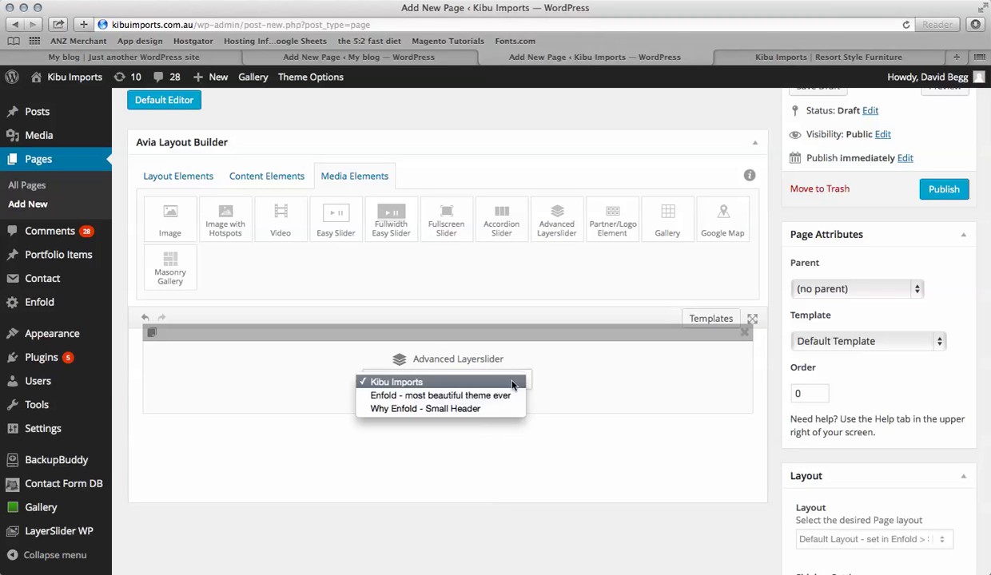
left_click(407, 385)
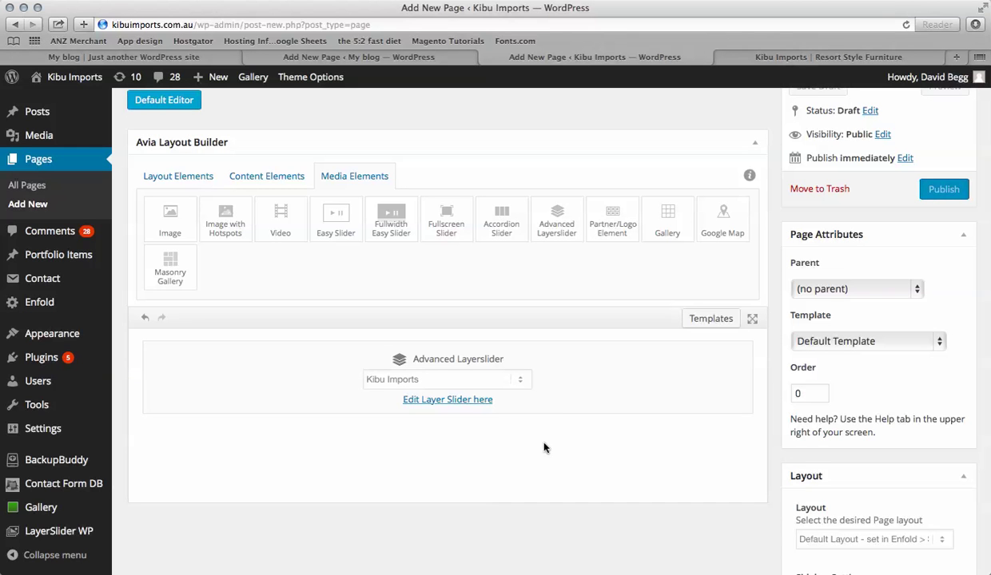
Step: Following the live home page, add a 1/1 column below the layer slider and place a Text Block in it
left_click(776, 56)
scroll(563, 349, "down", 2)
scroll(562, 349, "down", 1)
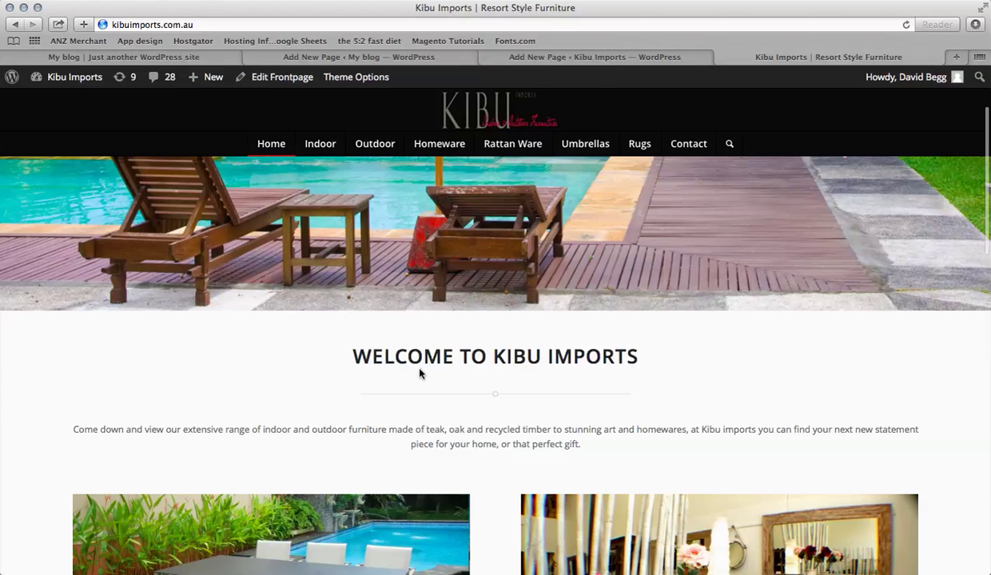
left_click(593, 59)
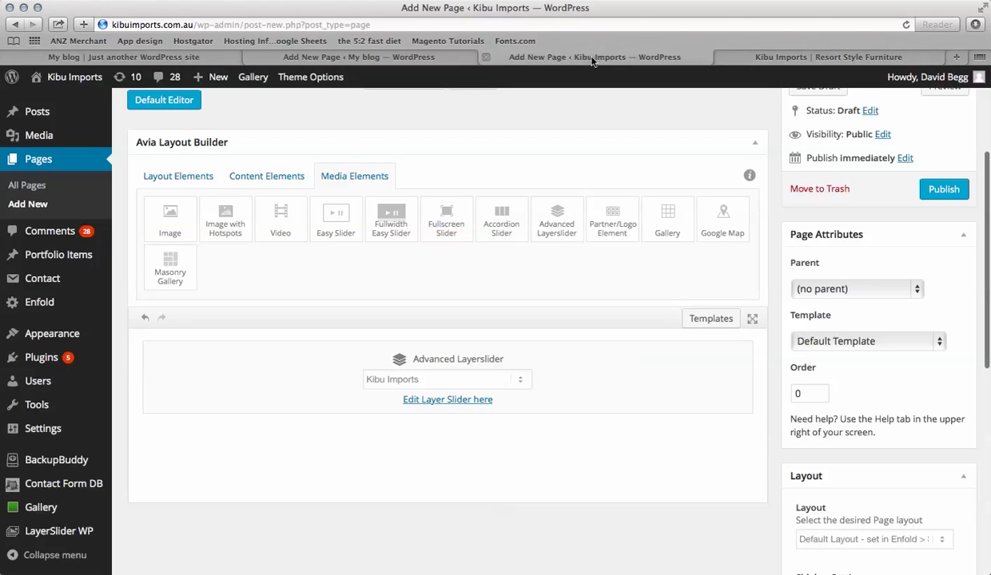
left_click(164, 177)
left_click_drag(169, 209, 410, 434)
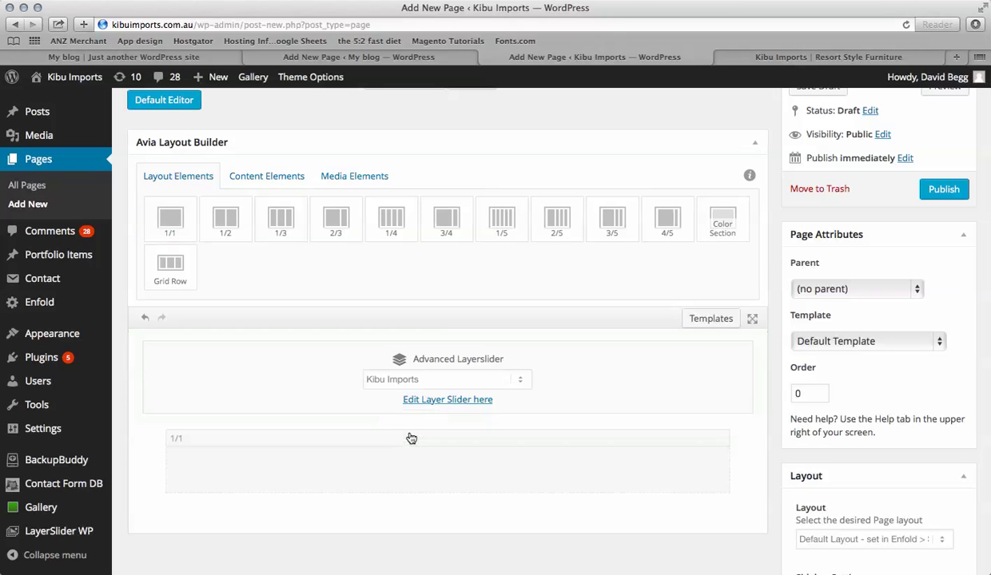
left_click(267, 175)
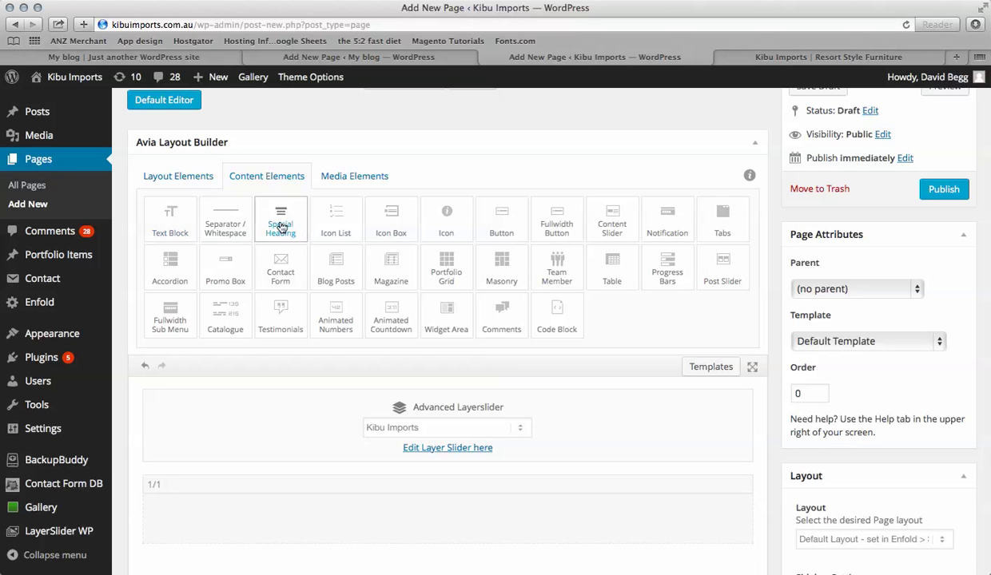
left_click_drag(167, 214, 420, 525)
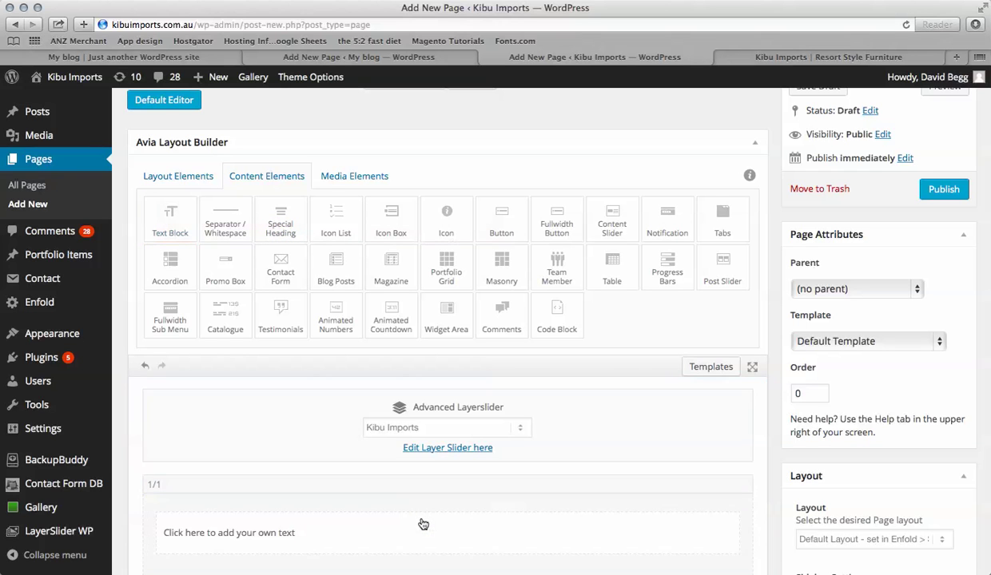
Step: Following the home page's large Outdoor and Indoor image row, add two 1/2 columns below the text block's column
left_click(761, 59)
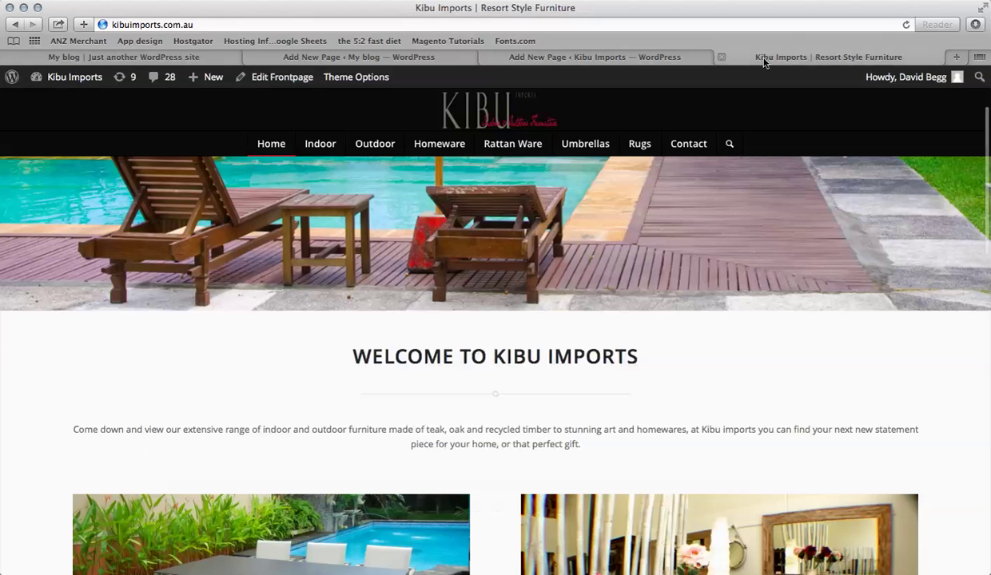
scroll(554, 397, "down", 4)
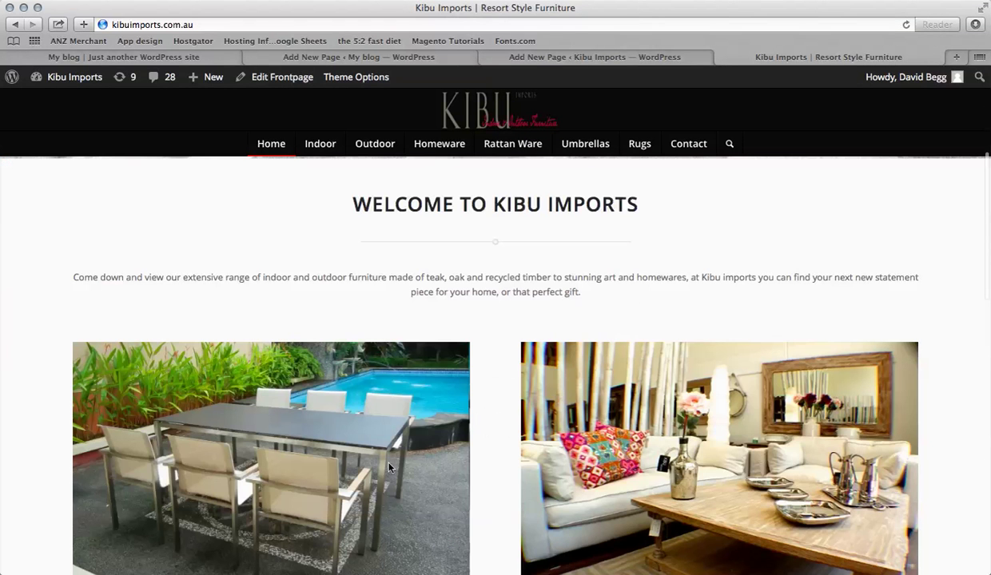
left_click(541, 59)
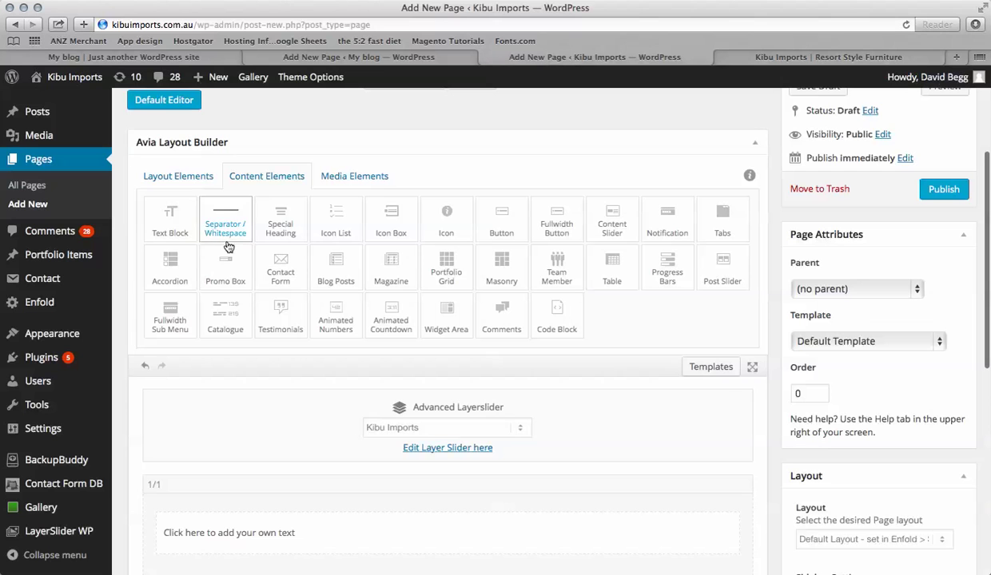
left_click(184, 177)
left_click(227, 216)
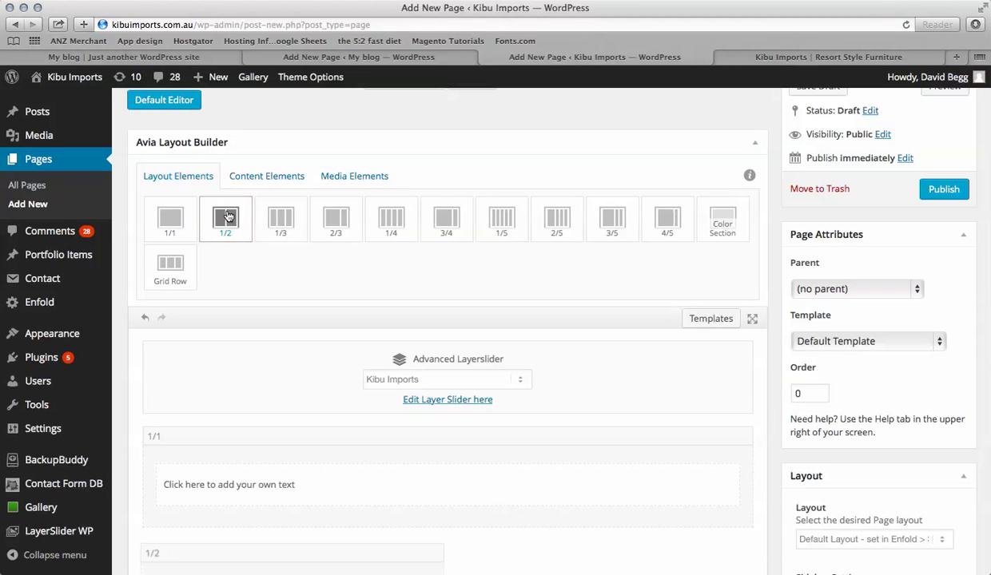
left_click(227, 216)
scroll(338, 401, "down", 5)
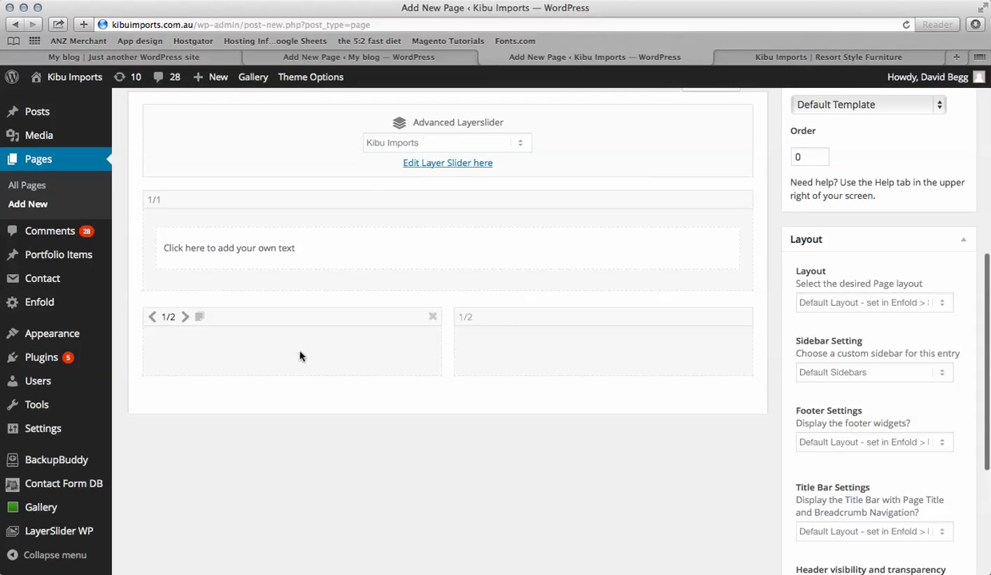
Step: Review the available content and media elements, and place an Image element in each of the two 1/2 columns
scroll(453, 301, "up", 5)
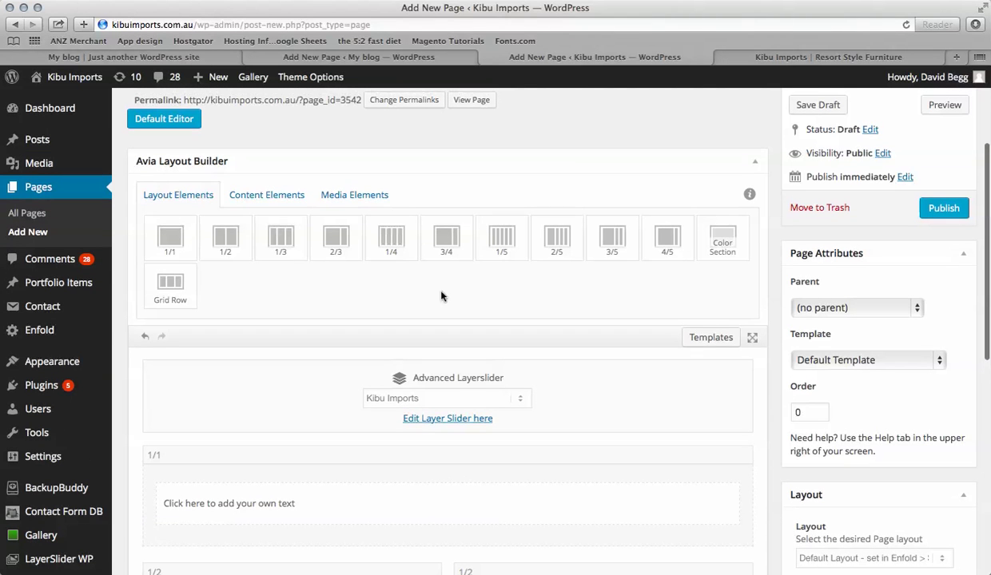
left_click(339, 195)
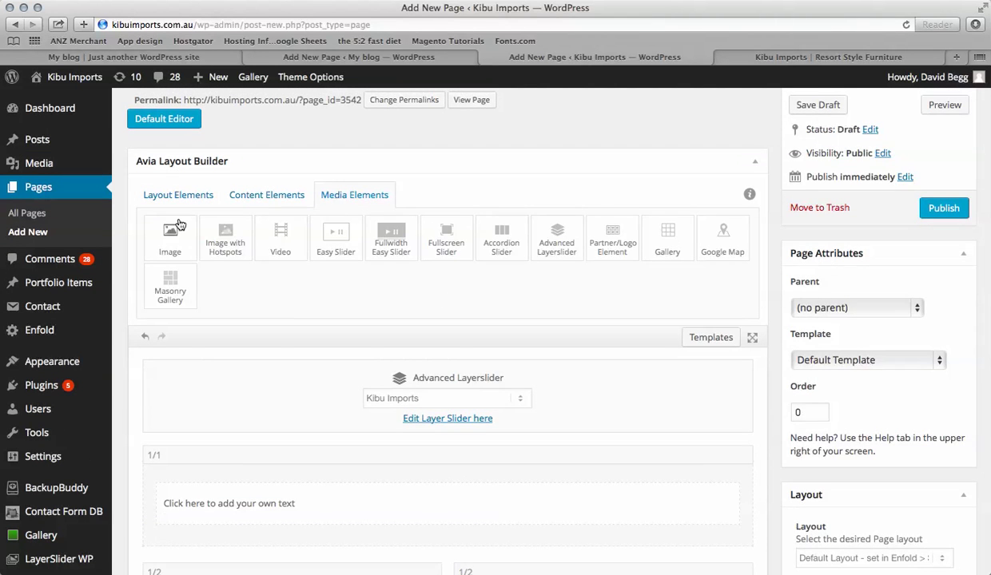
left_click(260, 196)
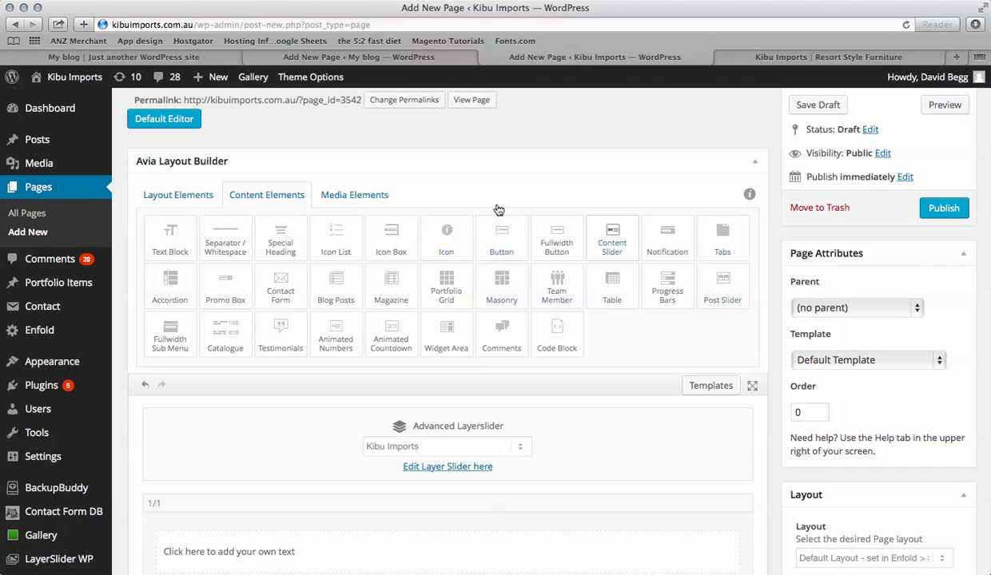
left_click(356, 194)
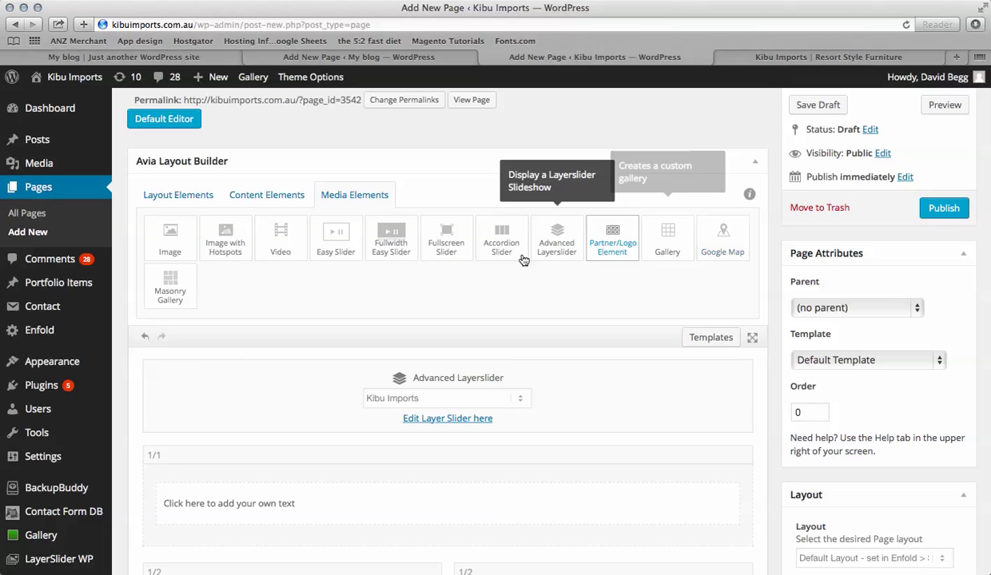
scroll(427, 286, "down", 5)
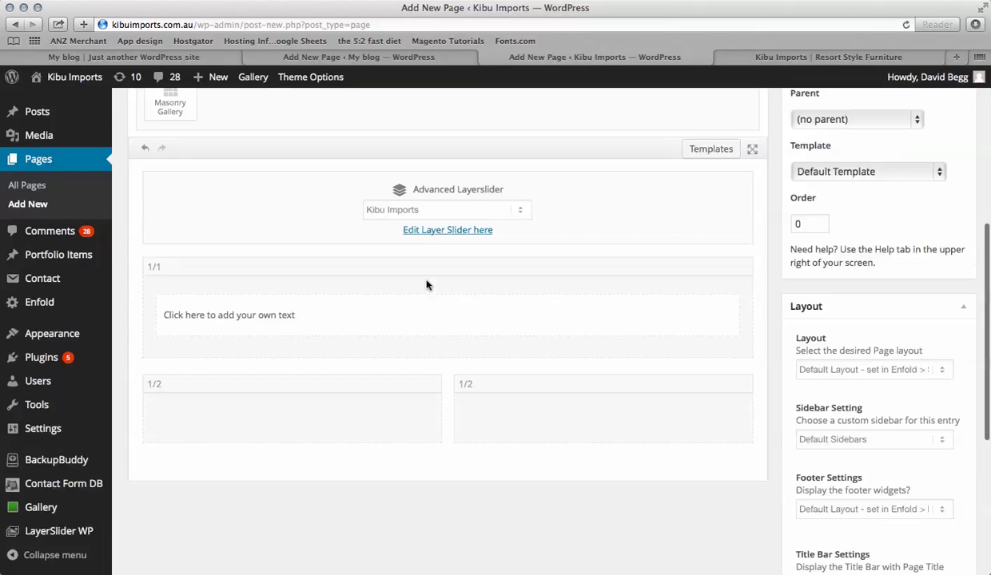
scroll(427, 286, "up", 1)
scroll(447, 316, "up", 3)
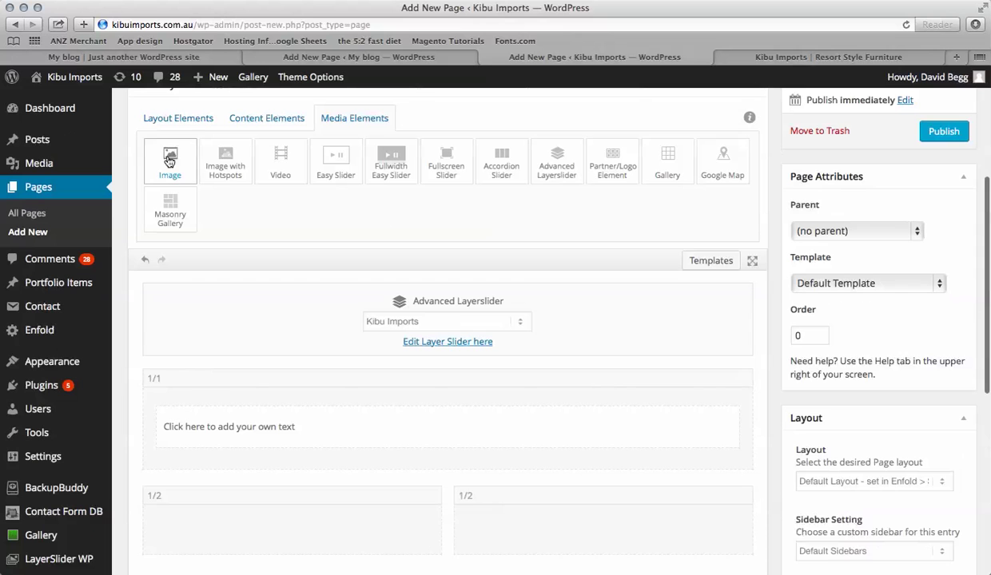
left_click_drag(169, 160, 242, 522)
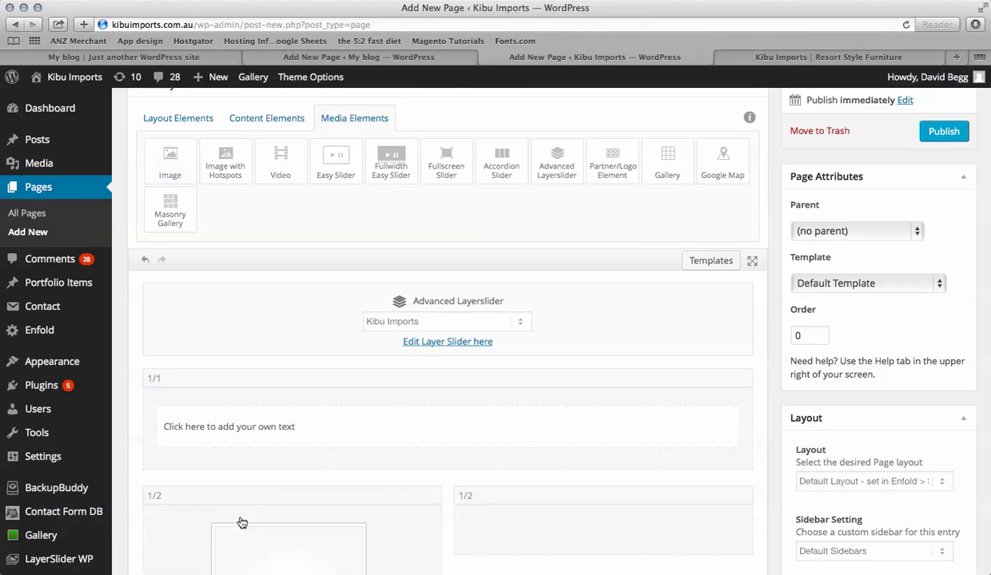
left_click_drag(168, 160, 530, 531)
scroll(531, 529, "down", 5)
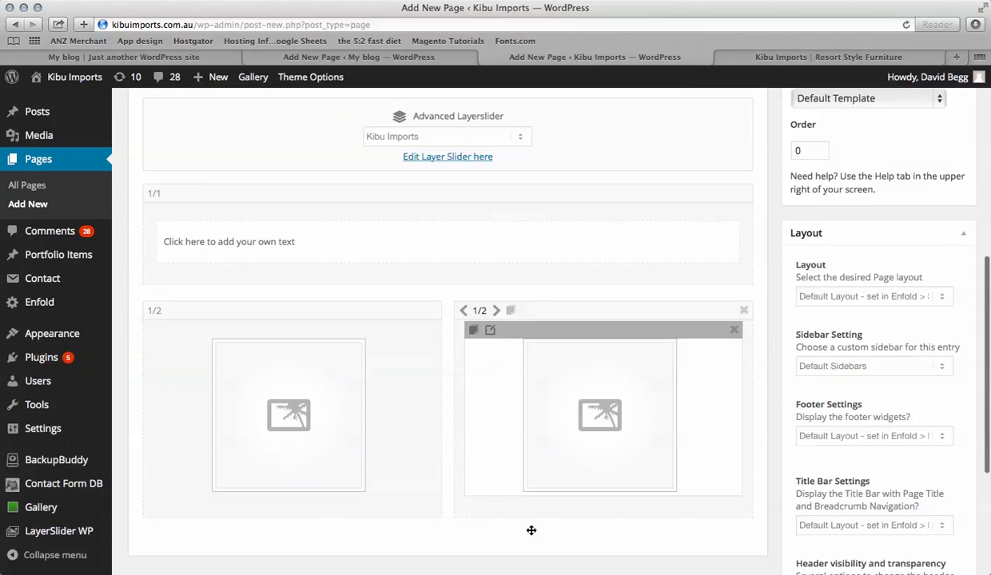
Step: Add four 1/4 columns to the layout below the two image columns
scroll(464, 263, "up", 8)
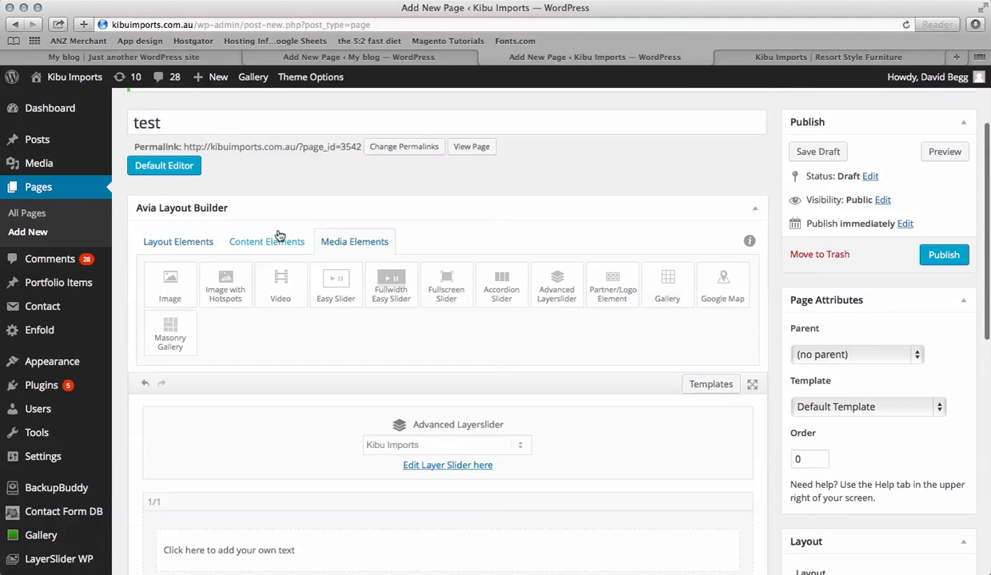
left_click(197, 238)
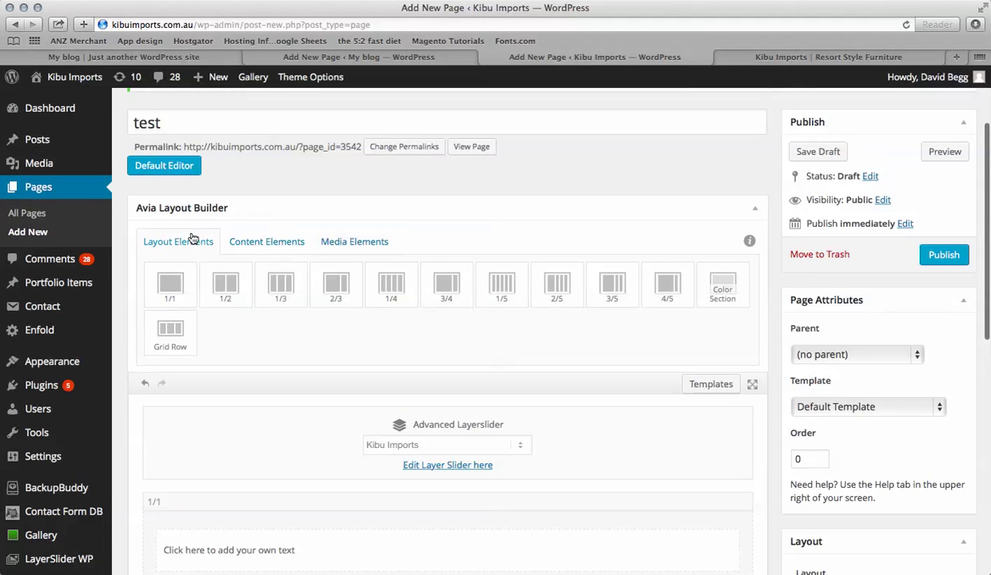
left_click(393, 288)
left_click(393, 287)
left_click(394, 289)
left_click(394, 291)
scroll(409, 343, "down", 14)
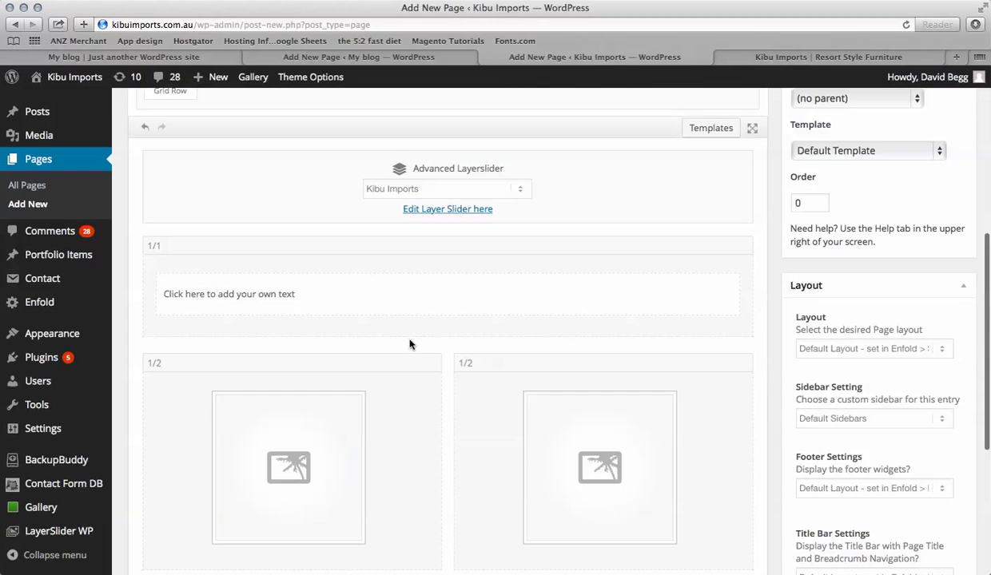
Step: Place an Image element in the first of the four 1/4 columns
mouse_move(511, 360)
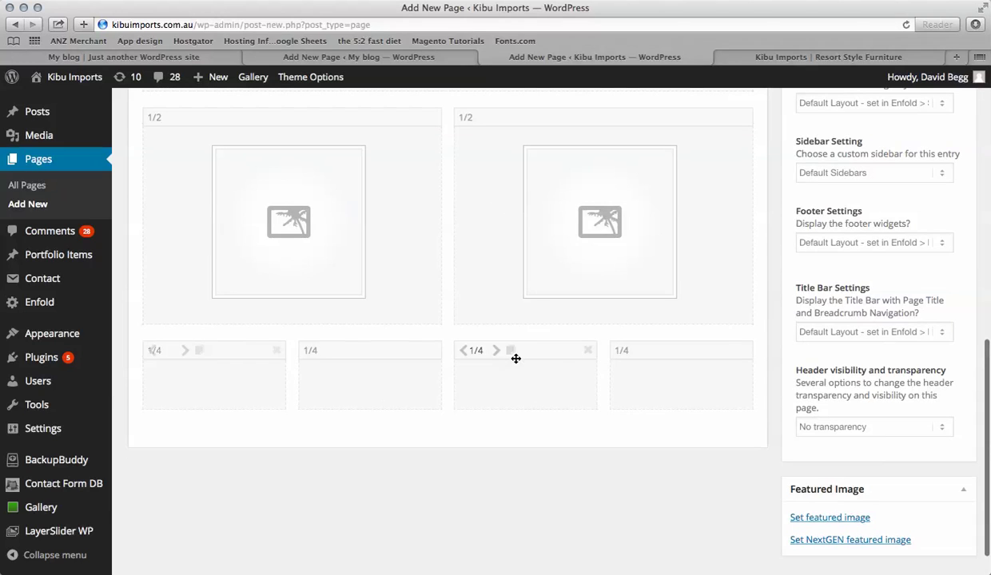
scroll(557, 371, "up", 5)
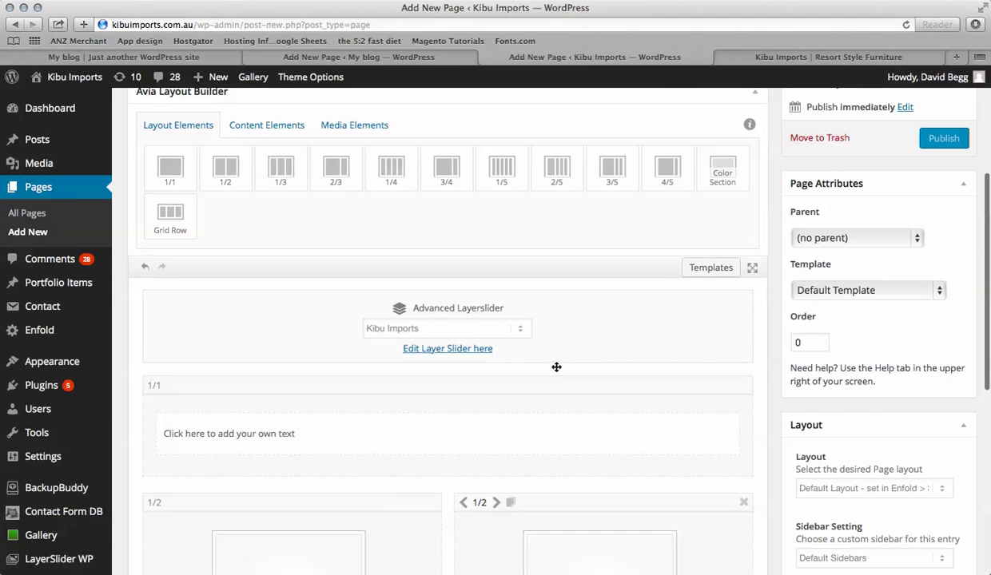
left_click(330, 125)
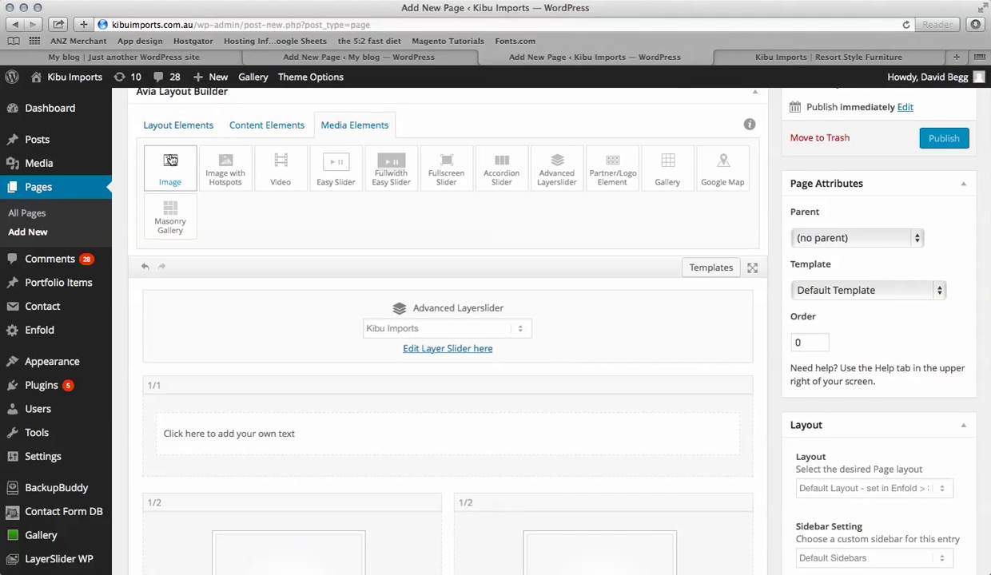
left_click_drag(171, 161, 199, 469)
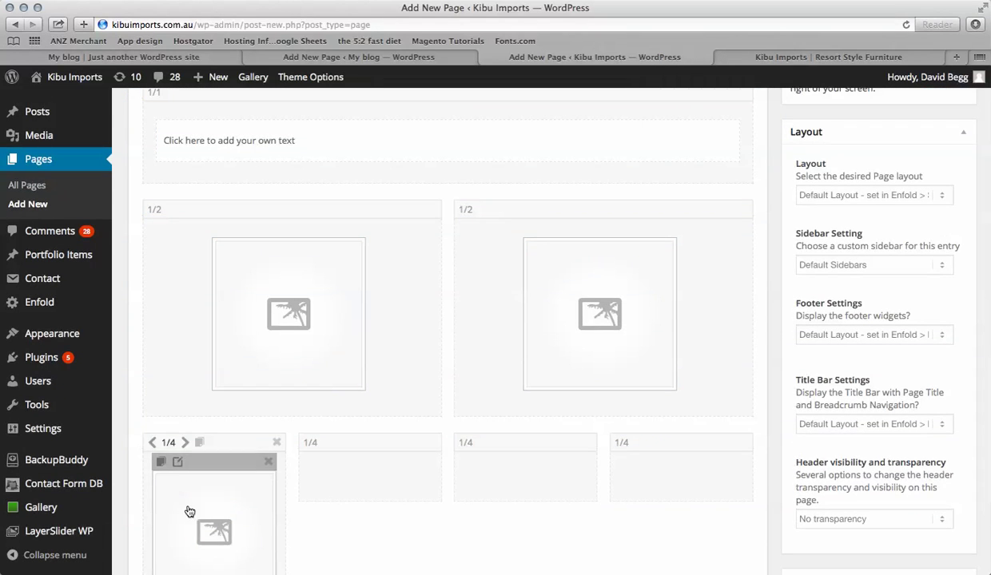
Step: Delete the three empty 1/4 columns beside the one holding the image
left_click(433, 444)
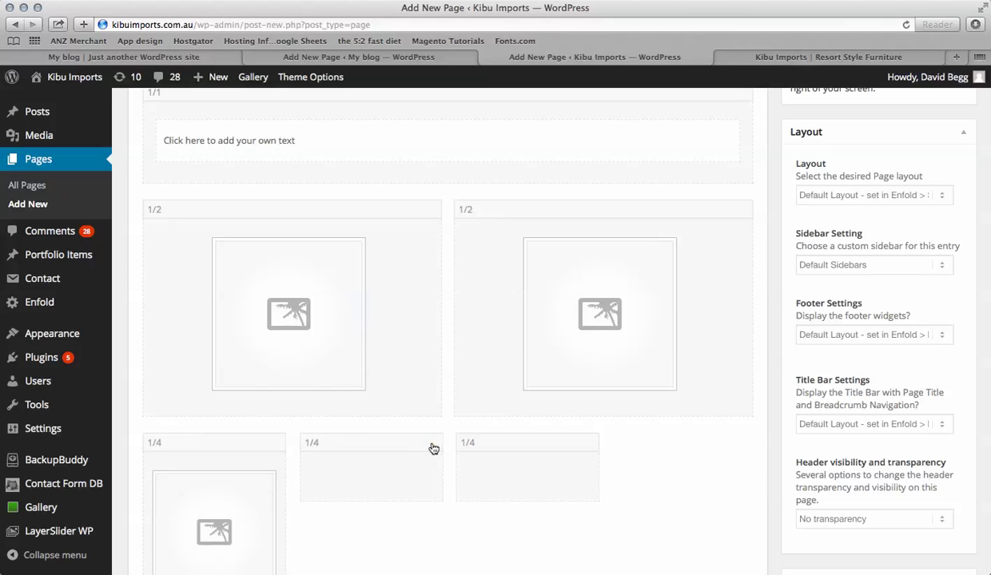
left_click(433, 444)
left_click(433, 444)
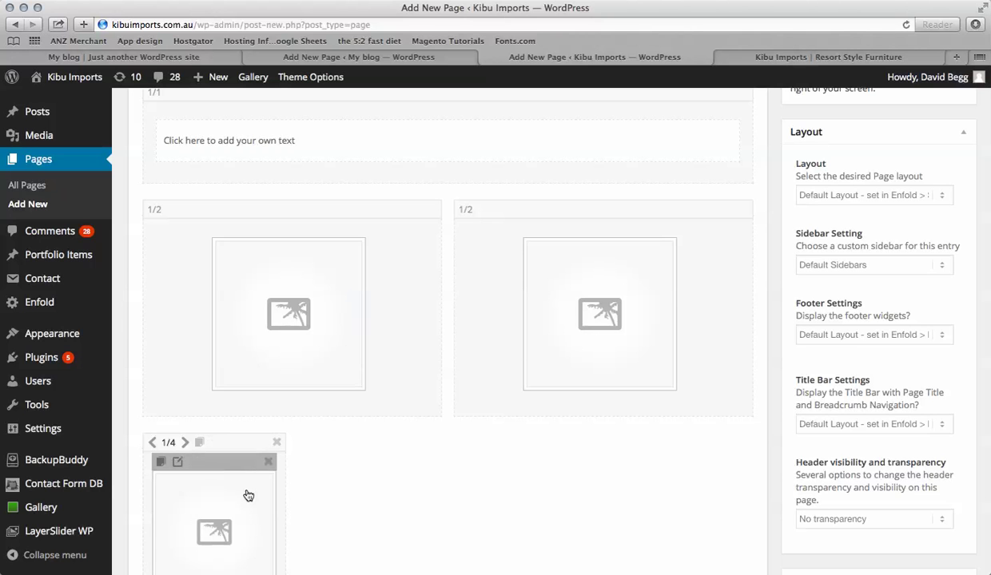
Step: Add a Text Block below the image in the remaining 1/4 column
scroll(240, 484, "down", 3)
scroll(349, 443, "up", 1)
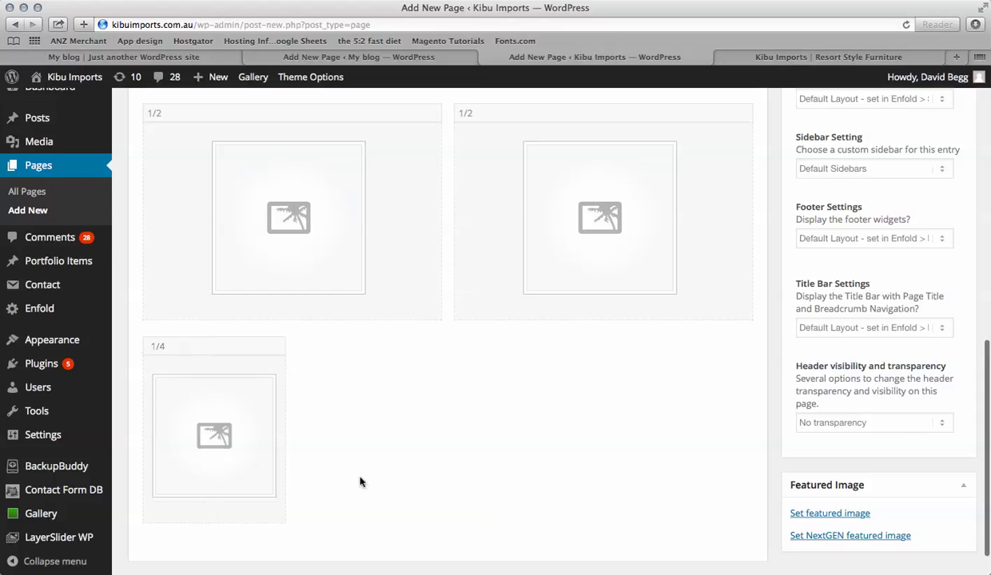
scroll(360, 482, "up", 10)
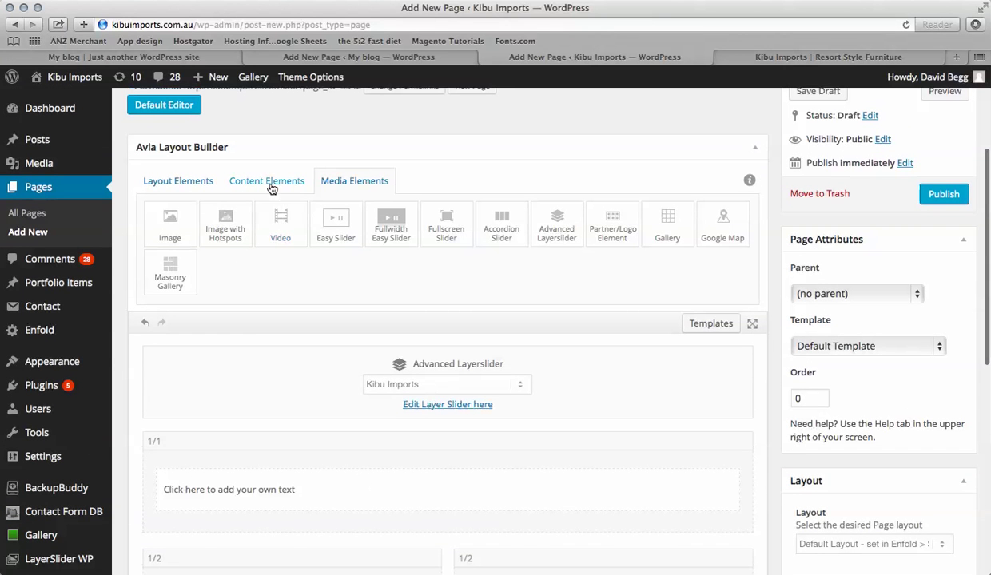
left_click(269, 183)
left_click_drag(177, 229, 224, 514)
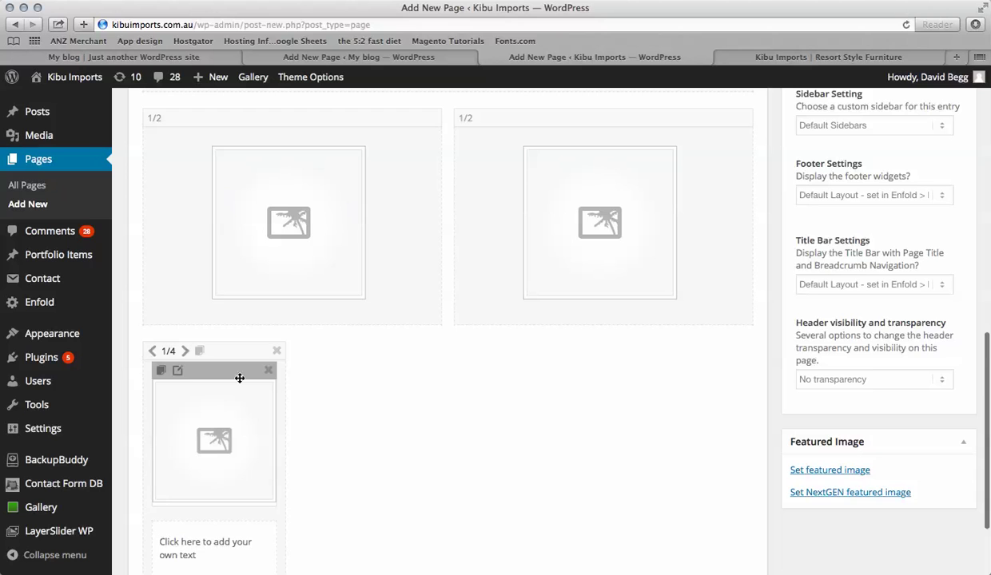
Step: Duplicate the 1/4 column with its image and text block three times to fill the row
left_click(199, 352)
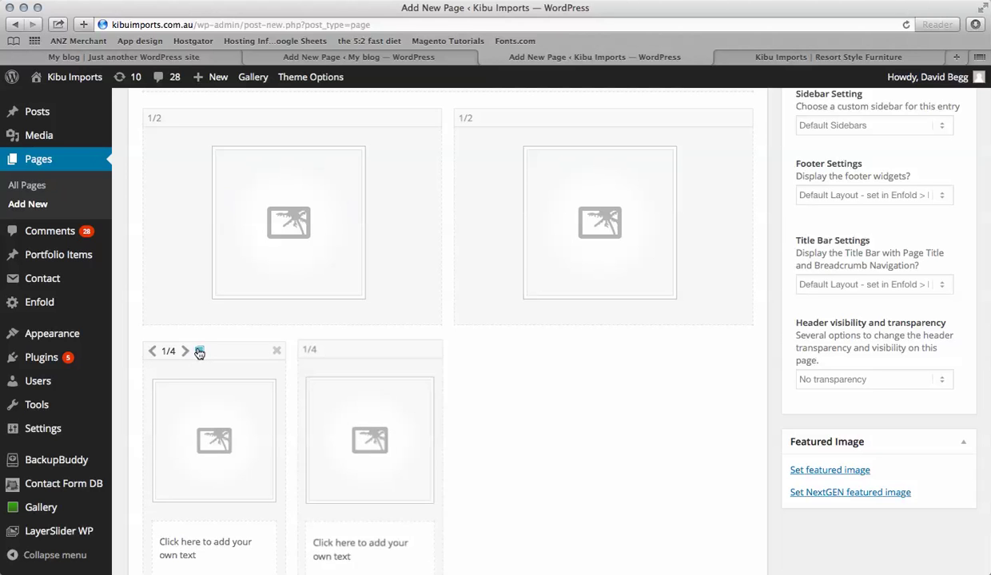
left_click(199, 353)
left_click(199, 352)
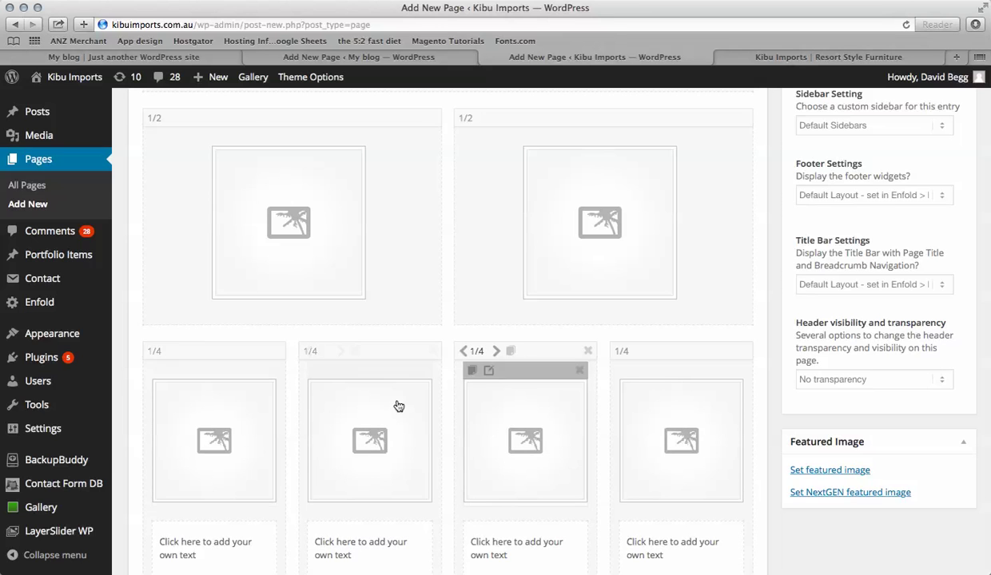
Step: Replace the placeholder in the 1/1 column's text block with "This Is A Sample Page" and show the editor's extra formatting options
scroll(461, 411, "up", 5)
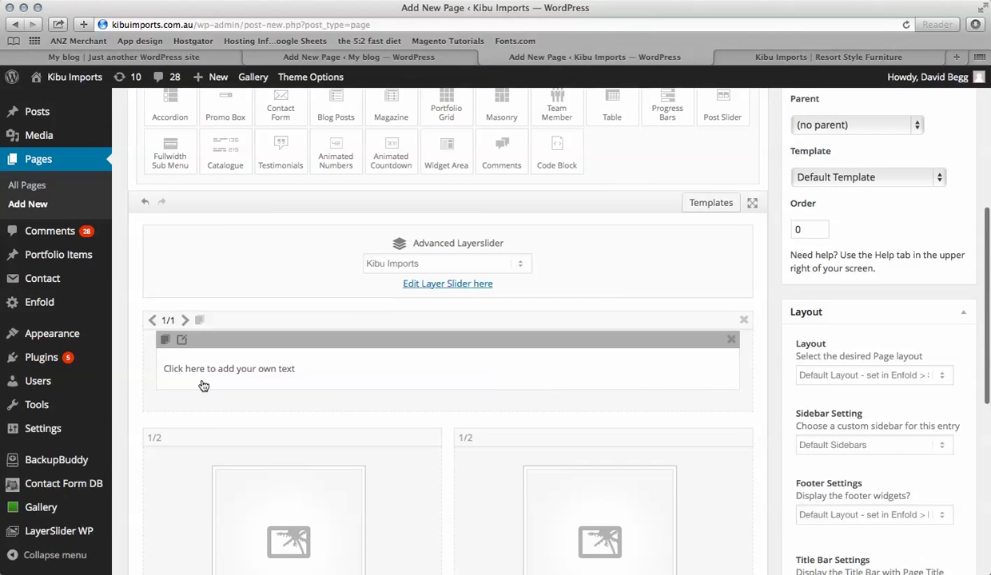
left_click(324, 372)
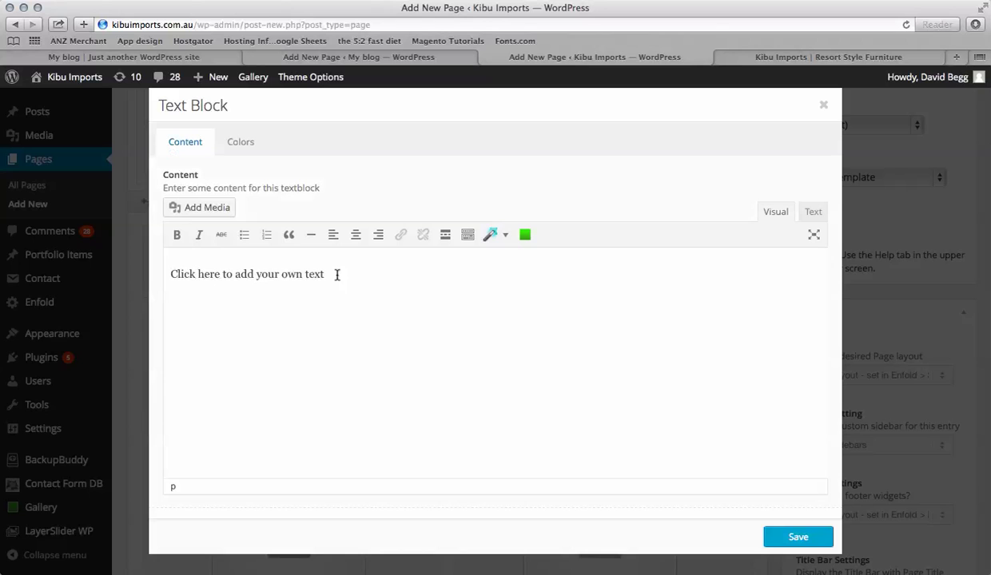
left_click_drag(336, 274, 161, 270)
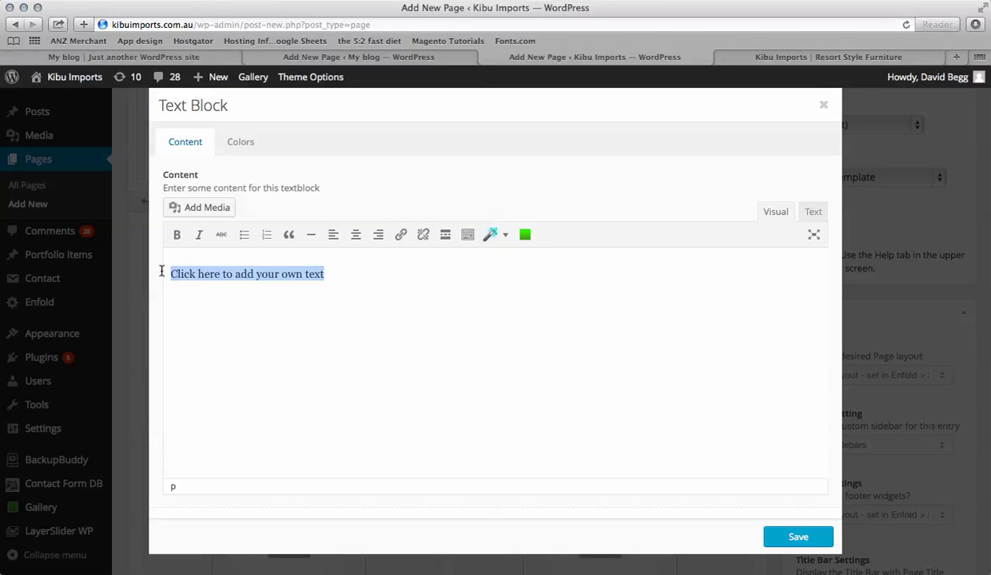
type("This Is A Sample Page")
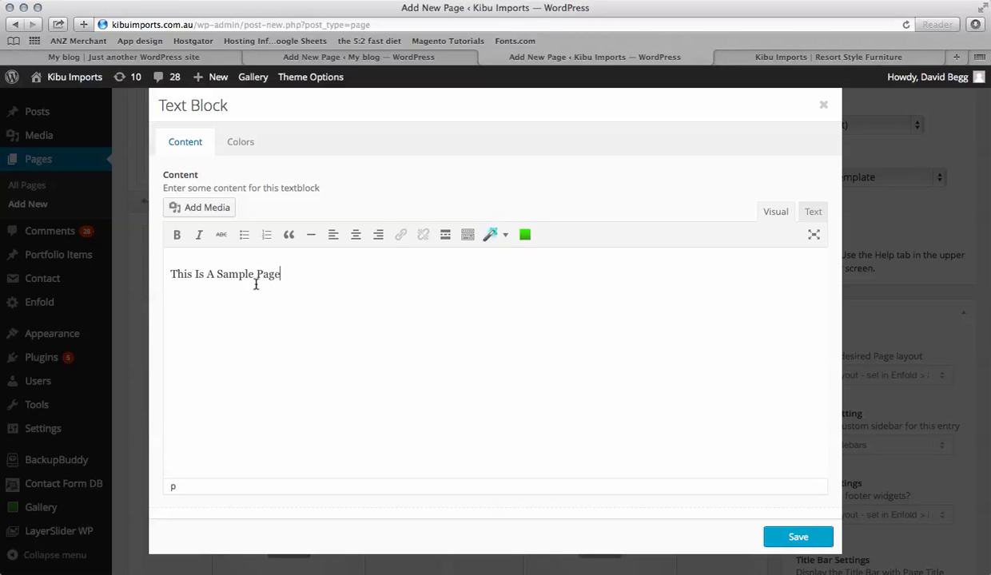
left_click(468, 236)
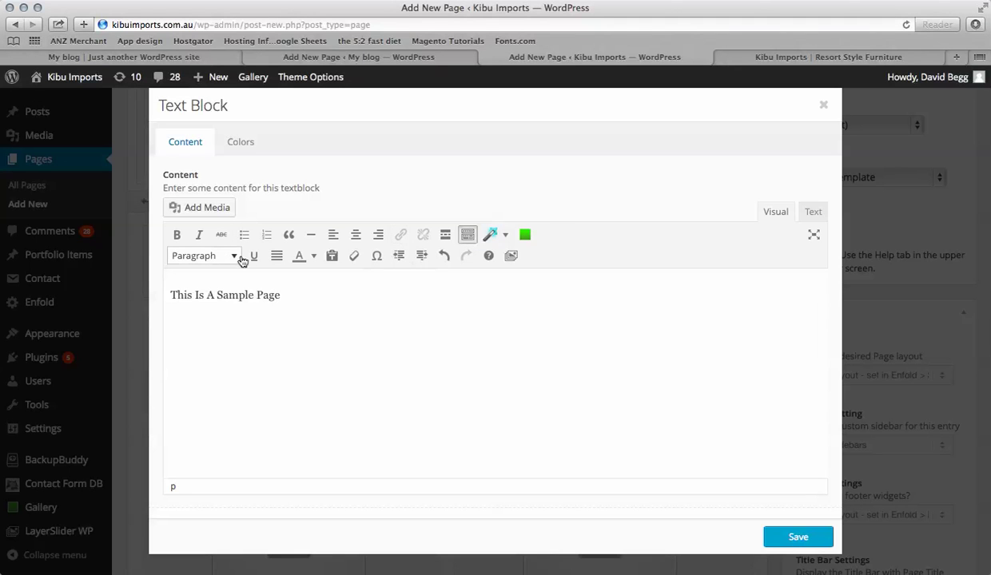
left_click_drag(284, 295, 170, 295)
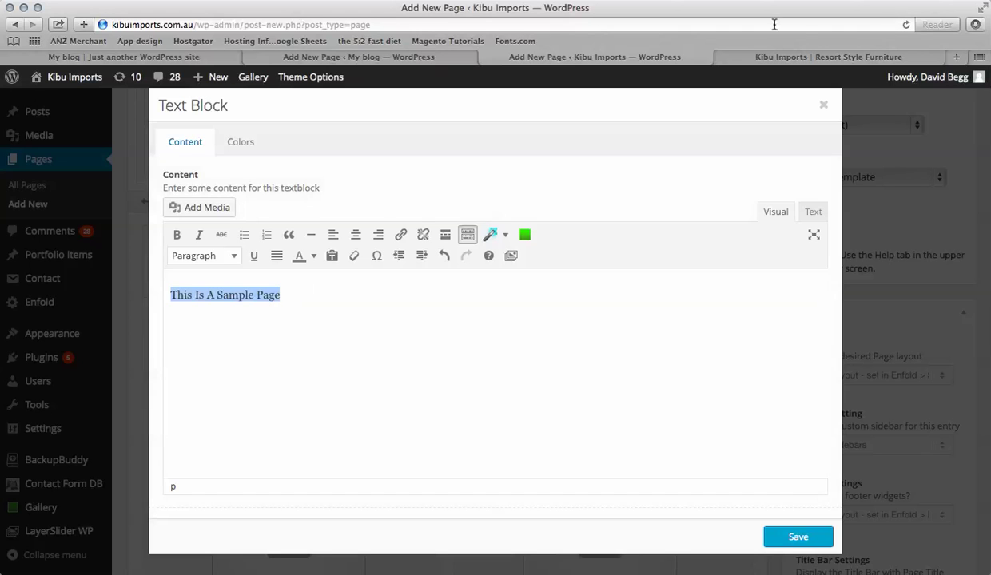
left_click(628, 1)
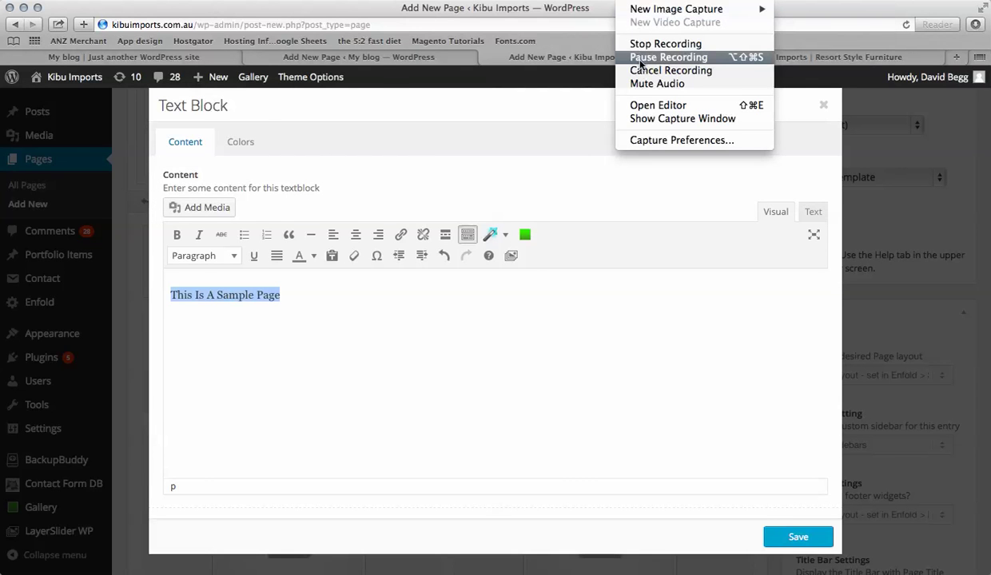
left_click(640, 58)
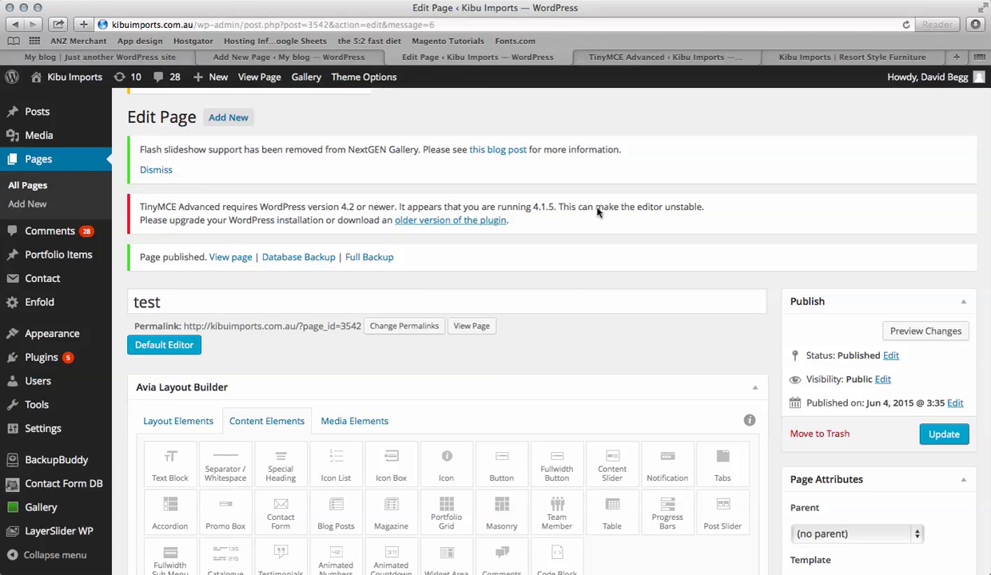
Step: Open the 1/1 column's text block on the test page and format its sentence as 24pt Arial
scroll(574, 289, "down", 10)
scroll(574, 289, "down", 15)
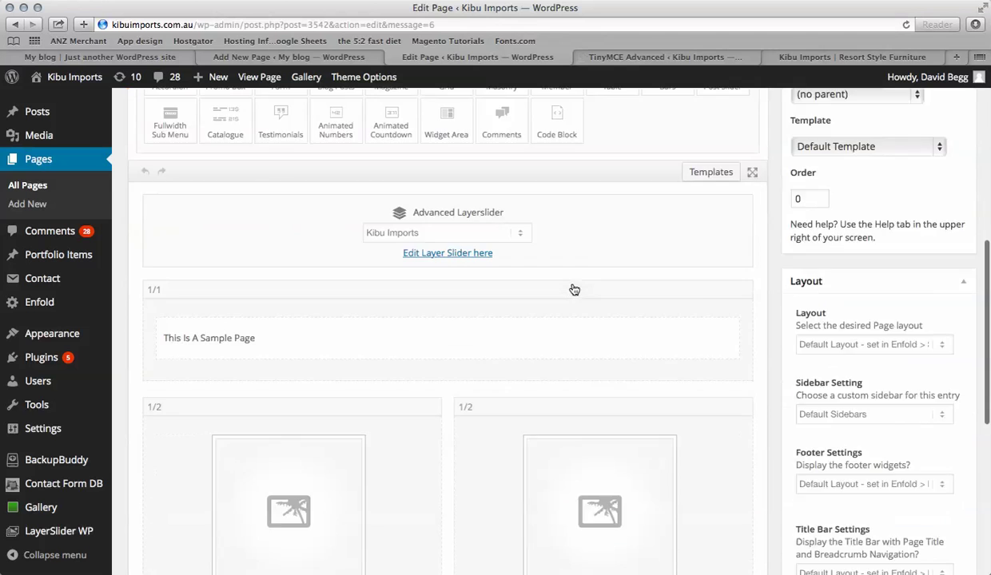
scroll(574, 289, "up", 7)
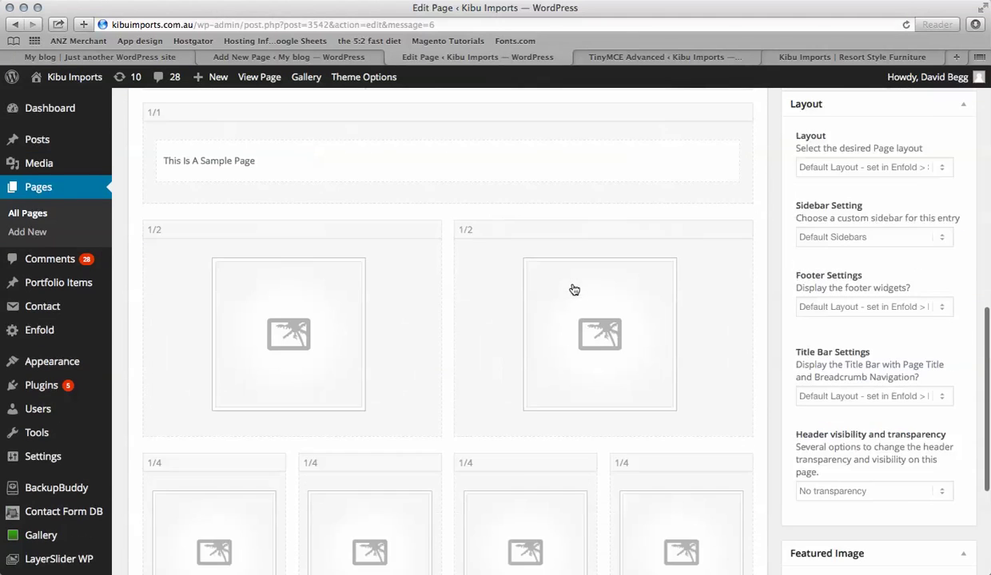
scroll(574, 289, "up", 3)
left_click(440, 236)
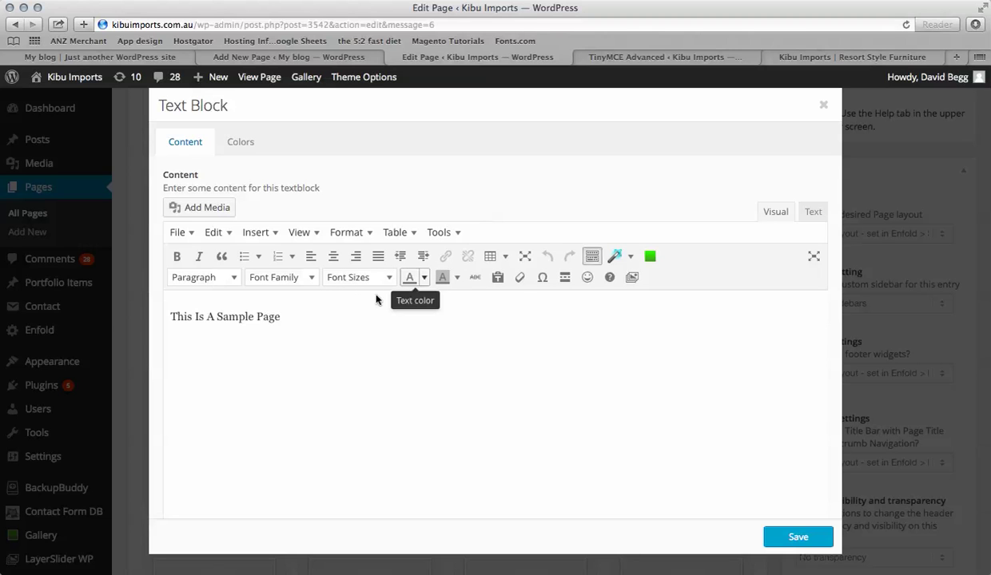
left_click_drag(283, 317, 165, 317)
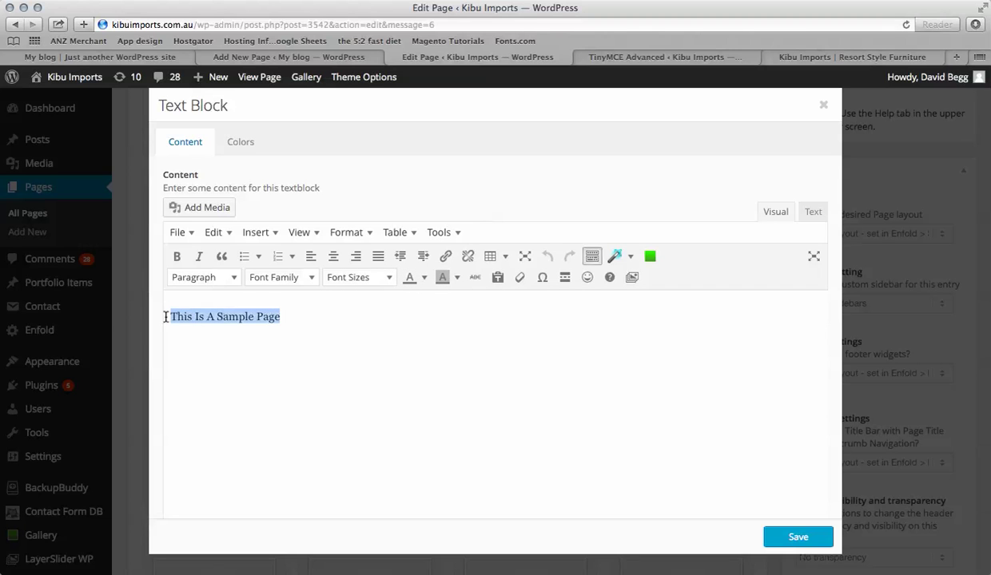
left_click(386, 278)
left_click(346, 419)
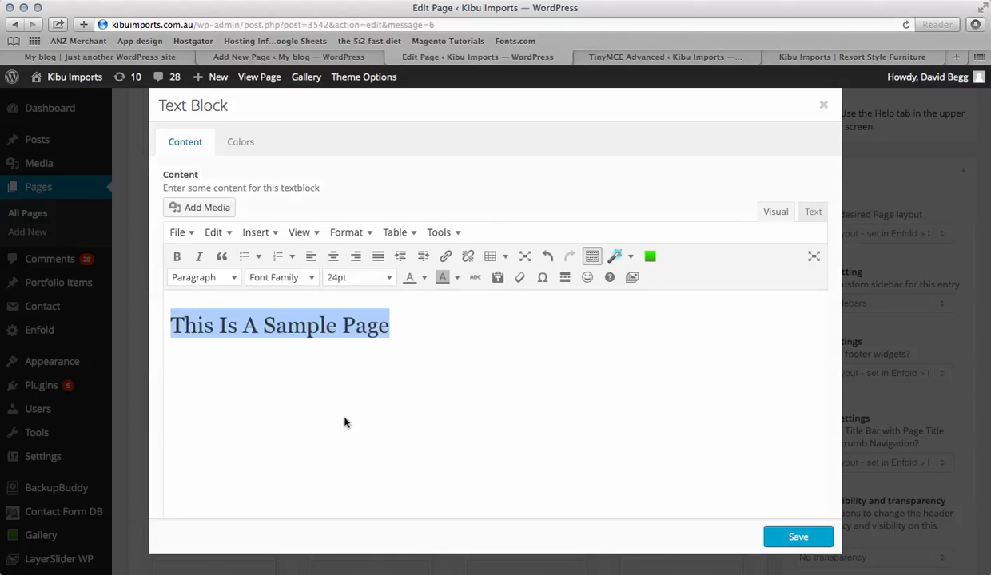
left_click(309, 280)
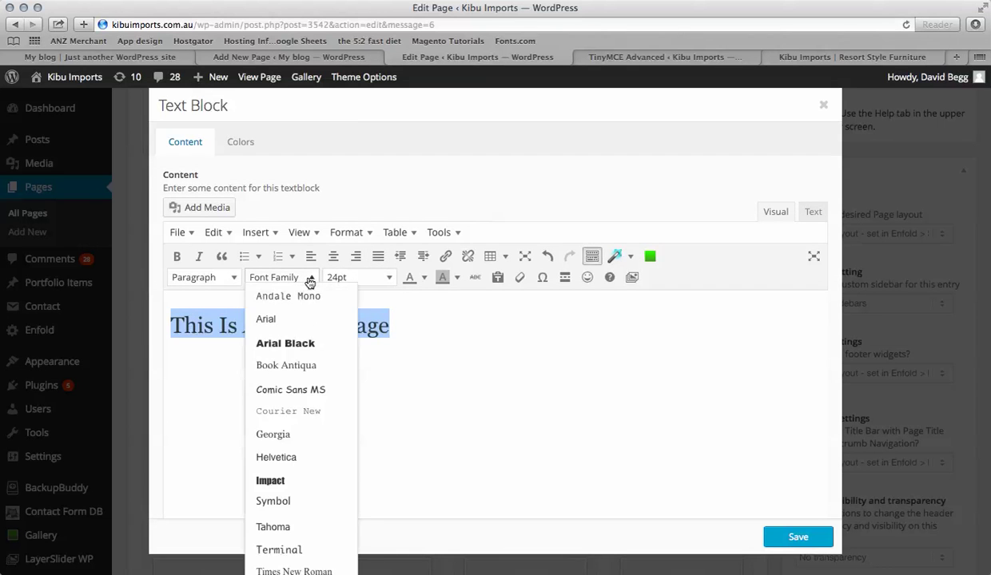
left_click(282, 319)
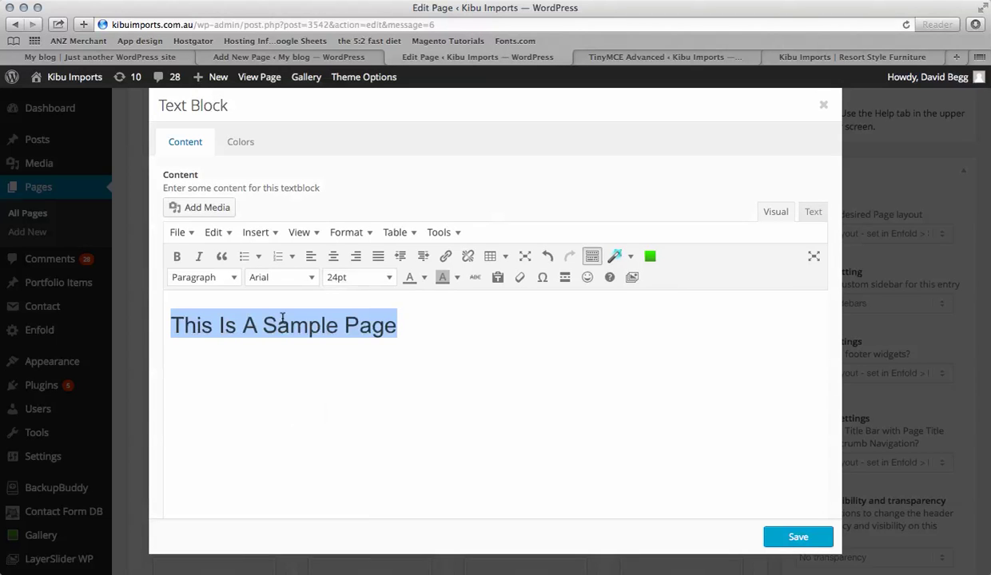
Step: Colour the sample sentence dark blue and centre it
left_click(423, 278)
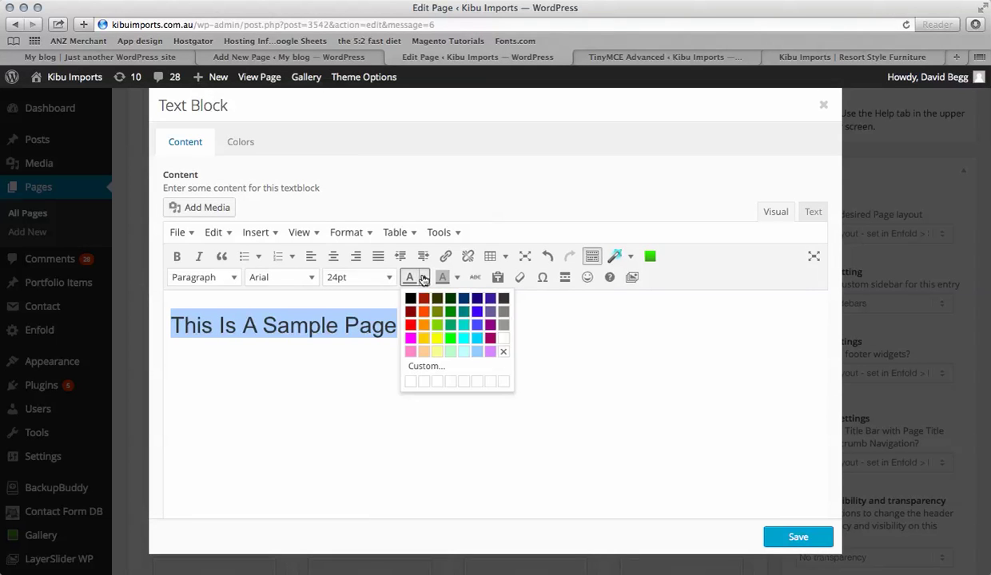
left_click(478, 301)
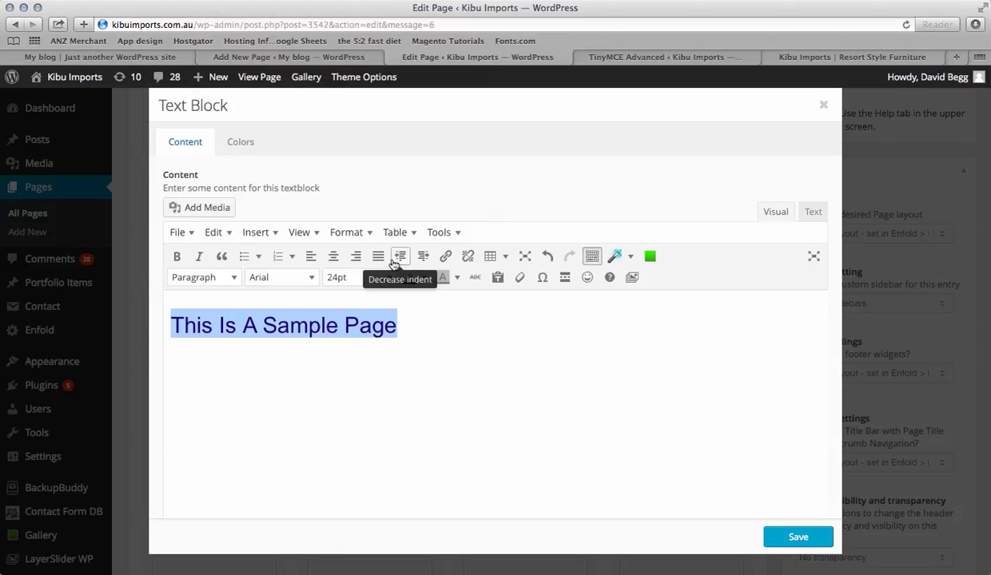
left_click(335, 258)
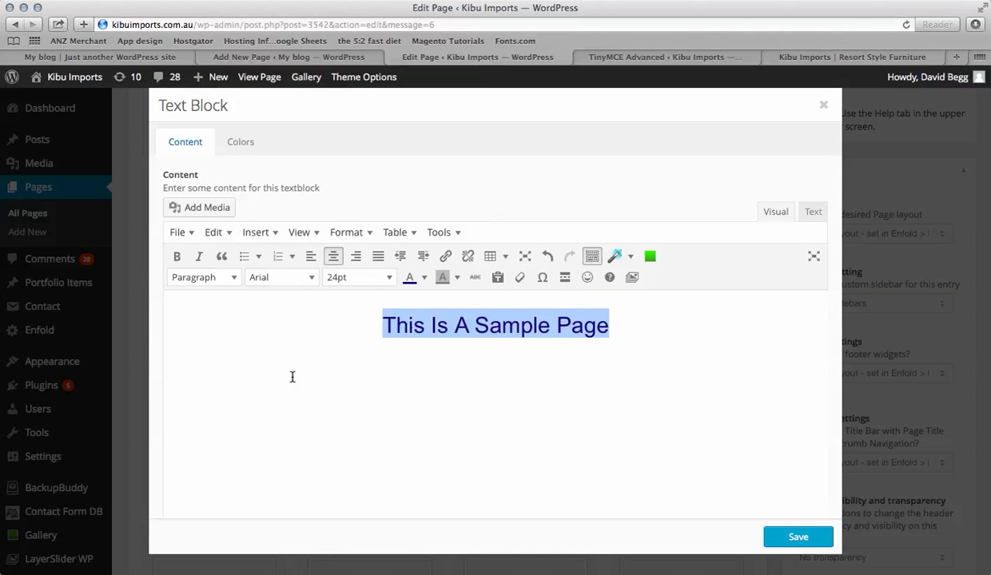
Step: Set the sample sentence's font size to 36pt and save the text block
left_click(390, 278)
left_click(339, 441)
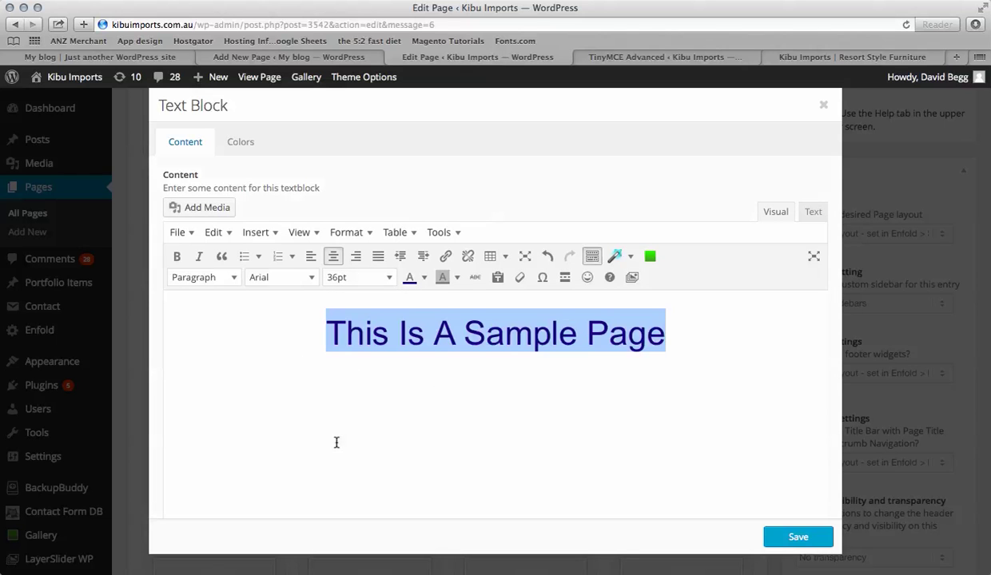
left_click(262, 412)
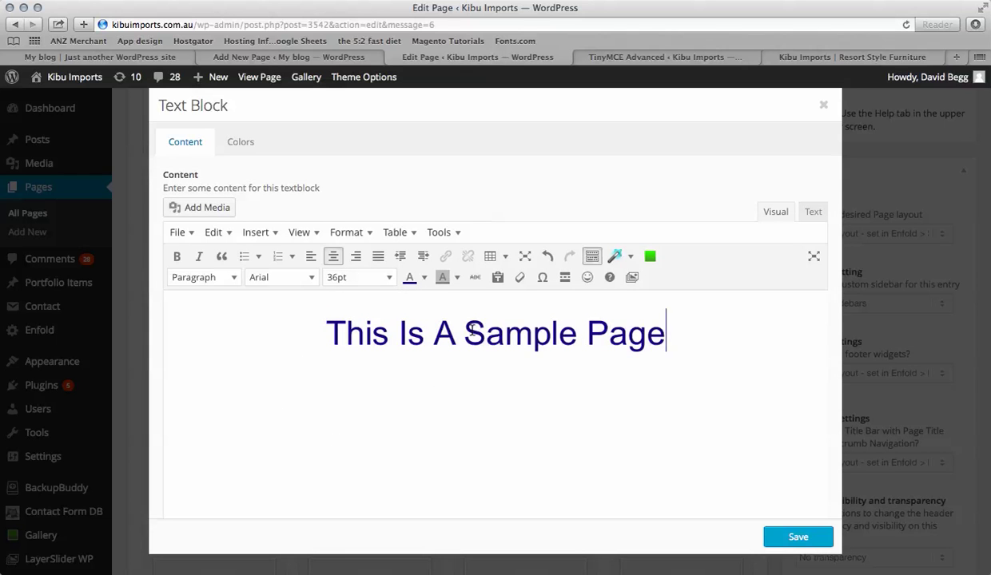
left_click(785, 538)
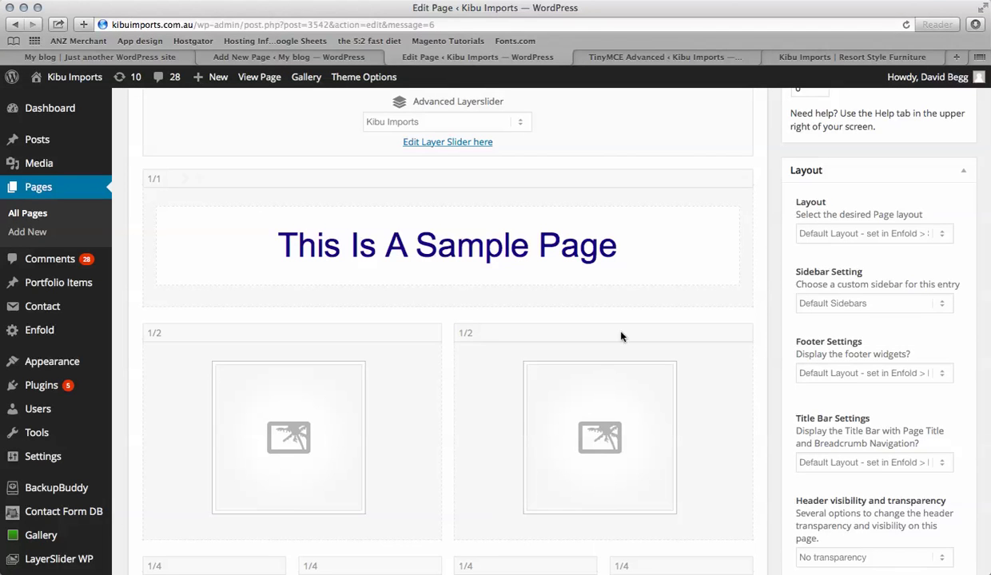
Step: Open the first 1/2 column's placeholder image for editing and select the outdoor table picture rome-bg from the media library
scroll(377, 385, "down", 2)
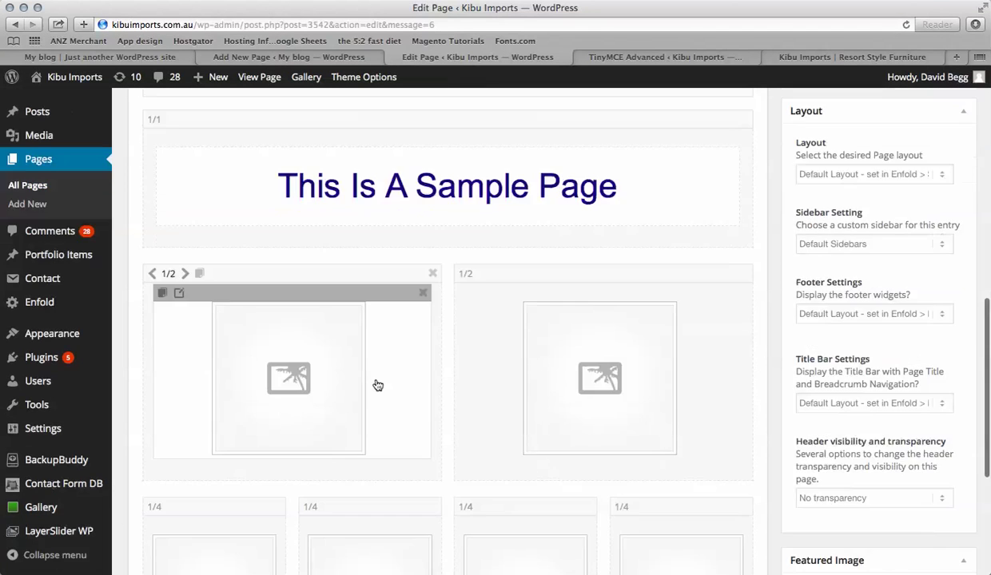
left_click(299, 387)
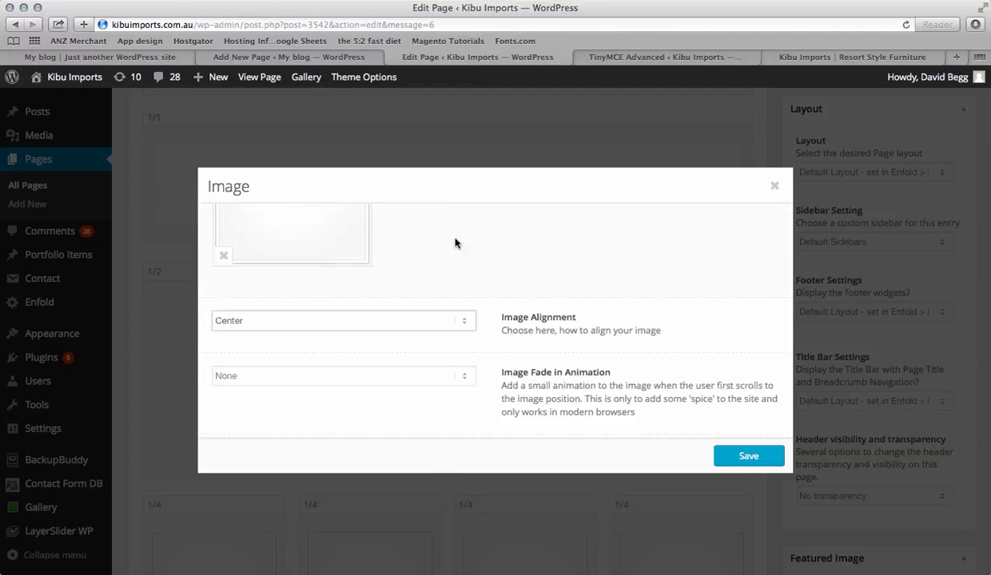
scroll(455, 243, "up", 3)
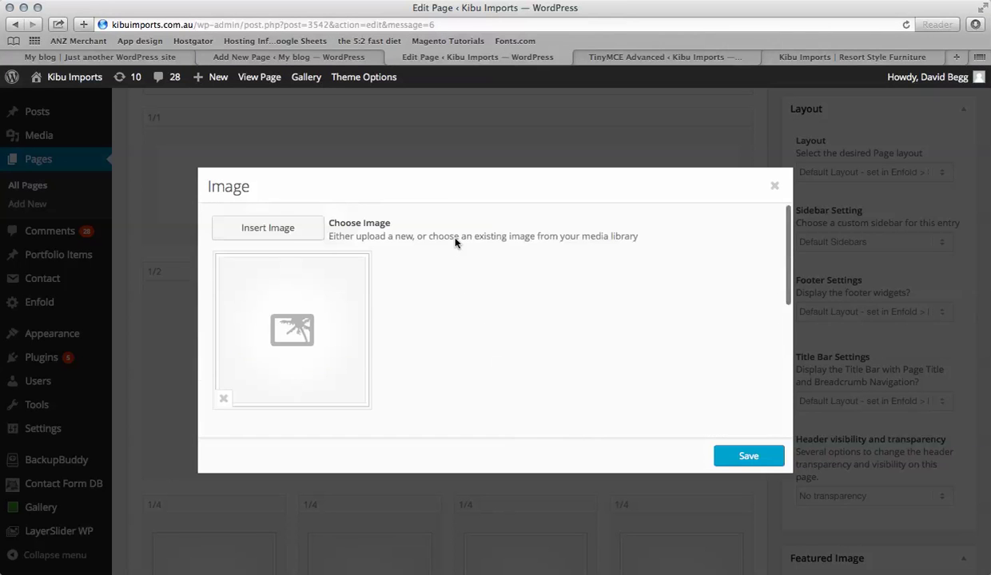
left_click(279, 235)
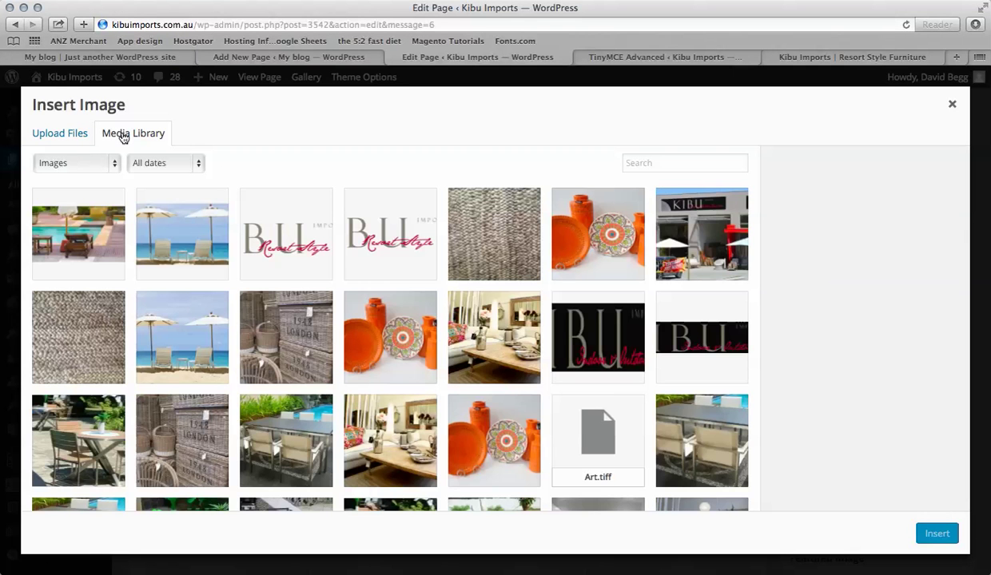
scroll(346, 345, "down", 3)
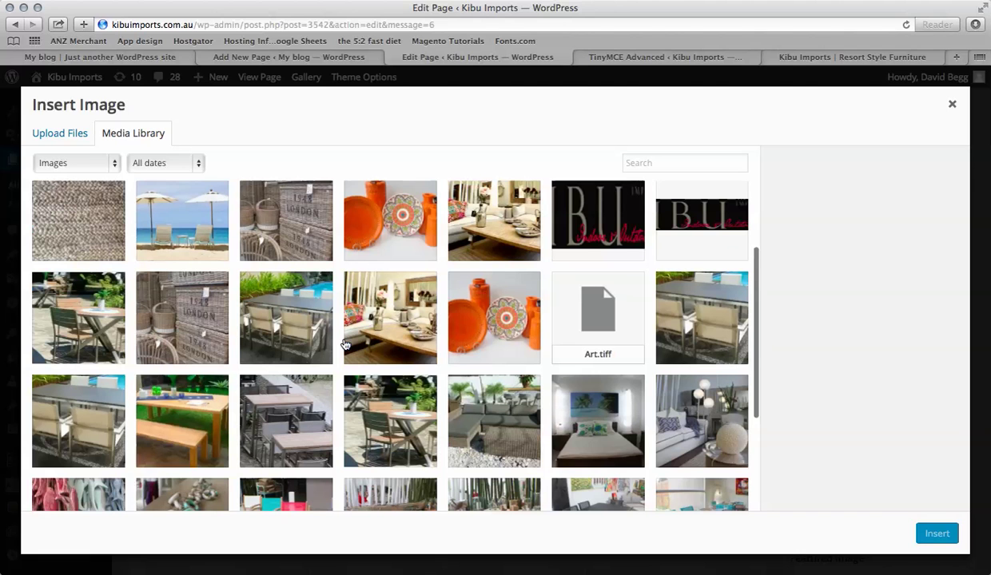
scroll(345, 345, "down", 1)
scroll(345, 344, "down", 3)
scroll(346, 344, "up", 1)
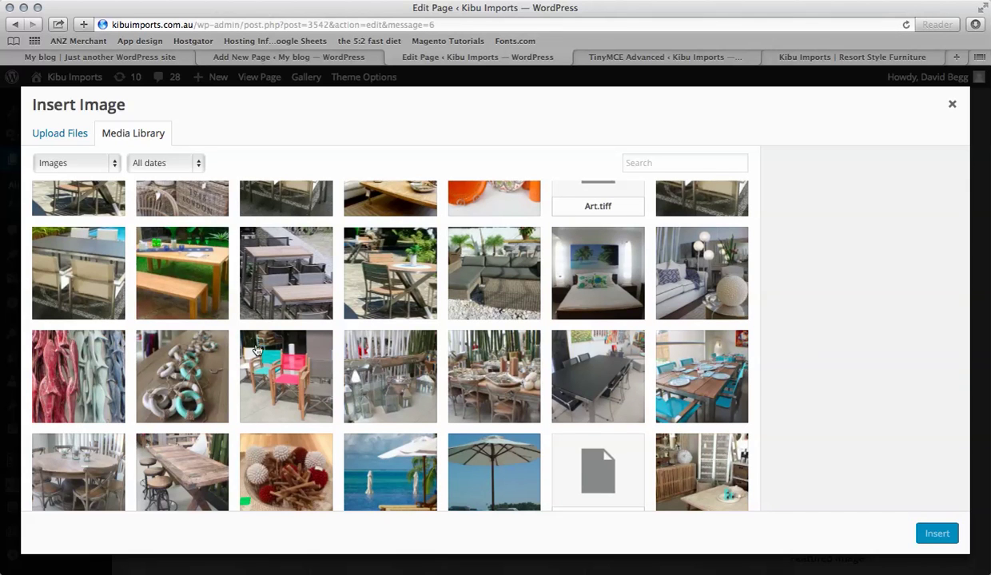
scroll(232, 349, "up", 1)
left_click(58, 308)
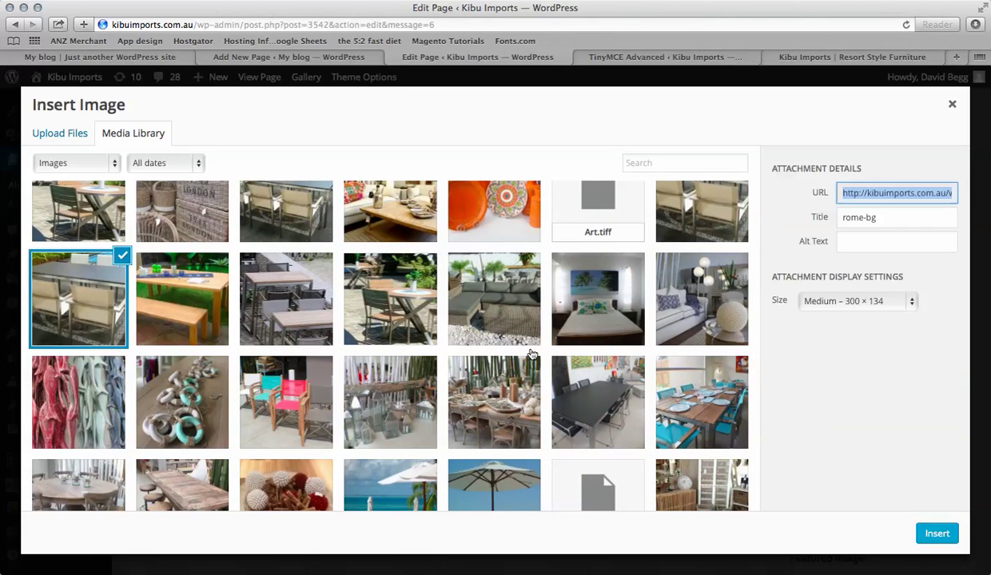
Step: Set the rome-bg picture's size to Portfolio – 495 × 400, insert it and save the image element
left_click(872, 303)
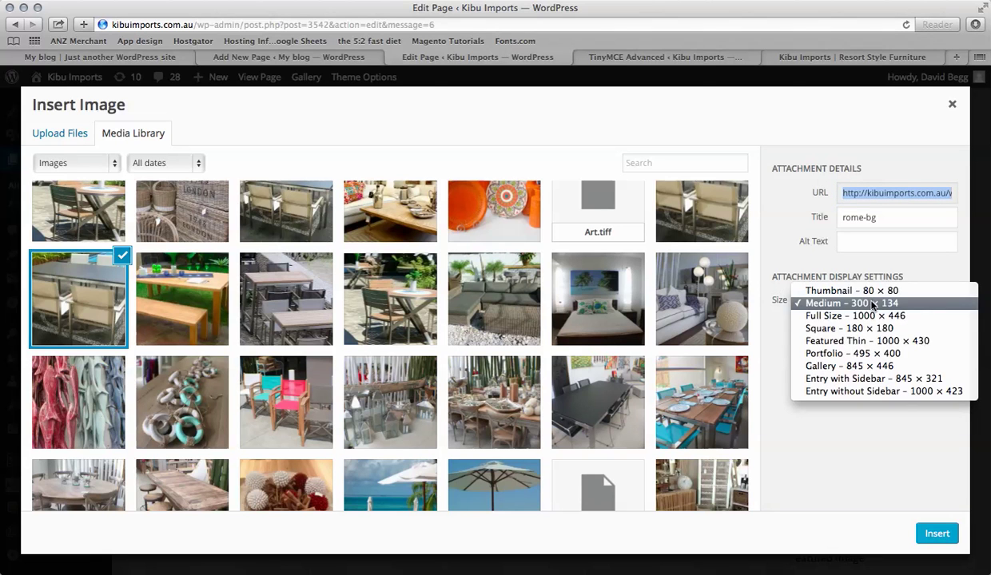
left_click(861, 354)
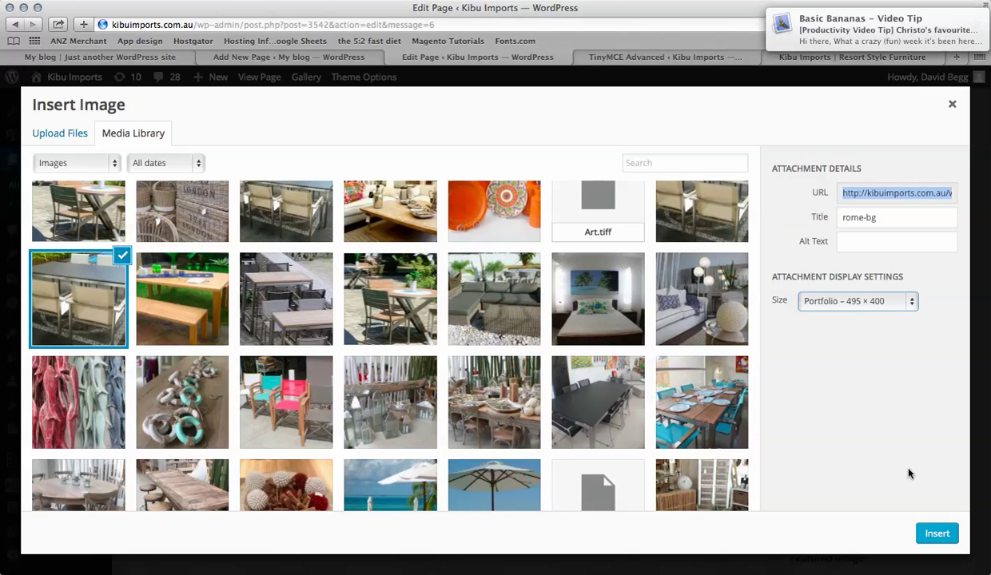
left_click(935, 534)
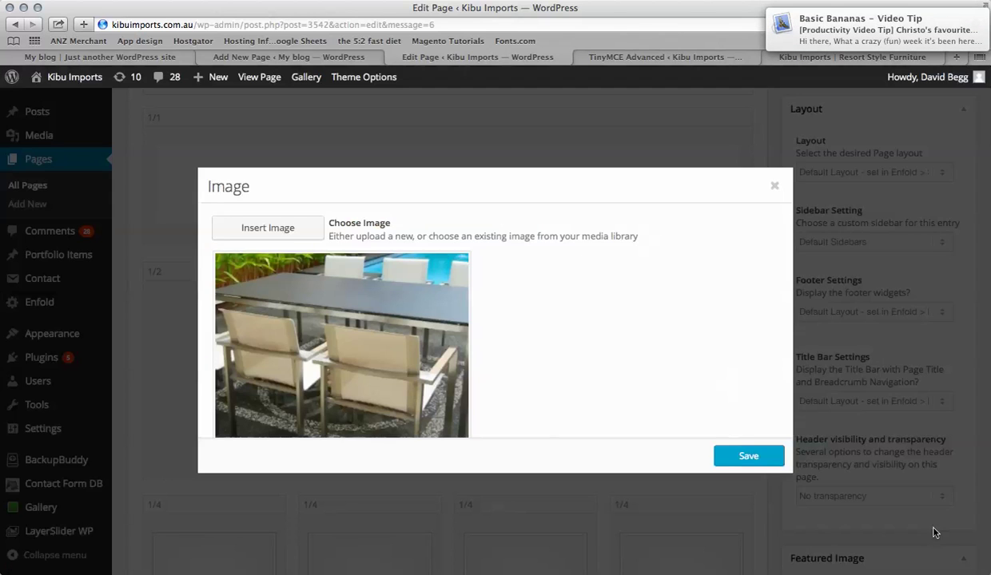
left_click(747, 454)
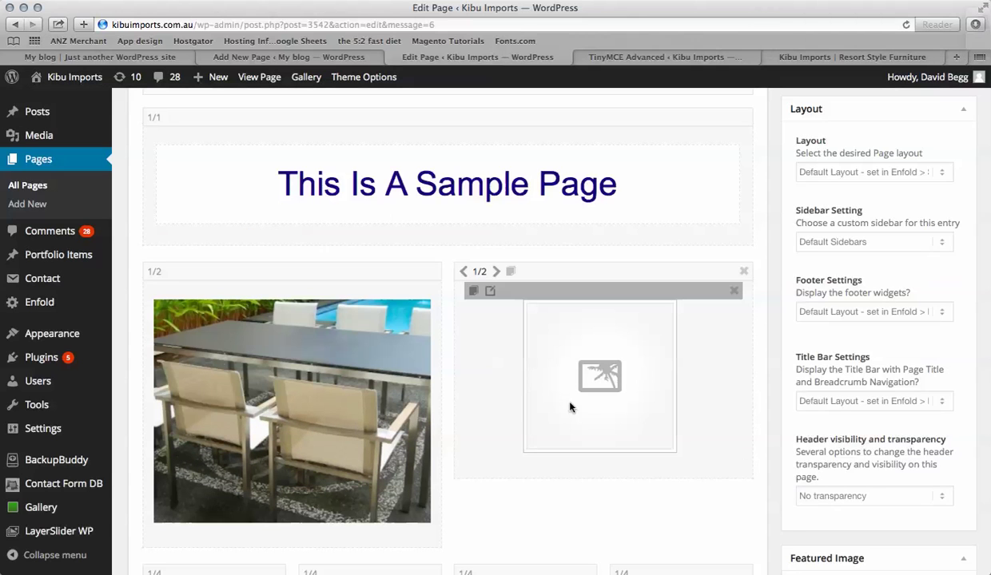
Step: Replace the second 1/2 column's placeholder with the orange Homeware picture at Portfolio – 495 × 400 and save it
scroll(568, 408, "down", 1)
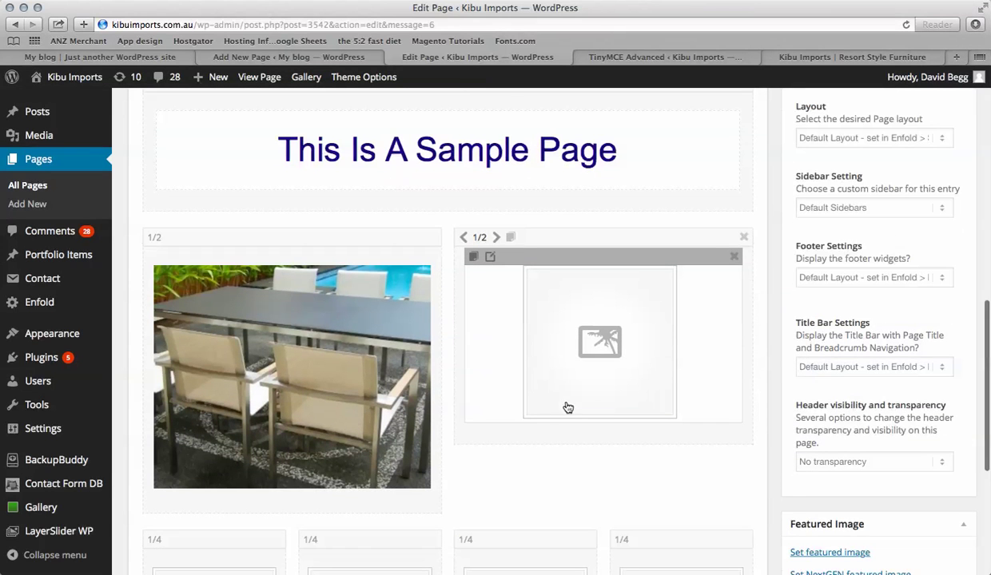
left_click(607, 343)
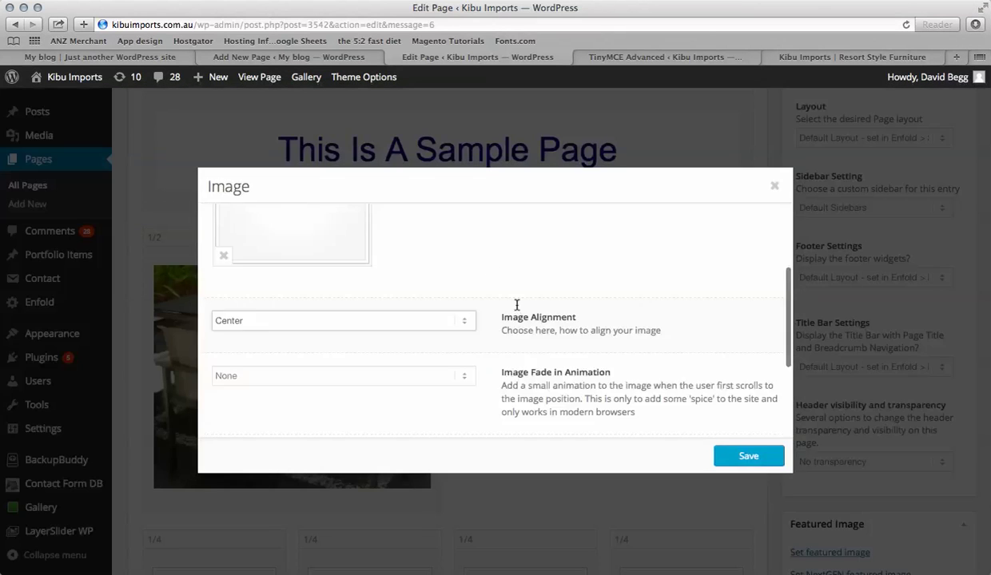
scroll(482, 266, "up", 3)
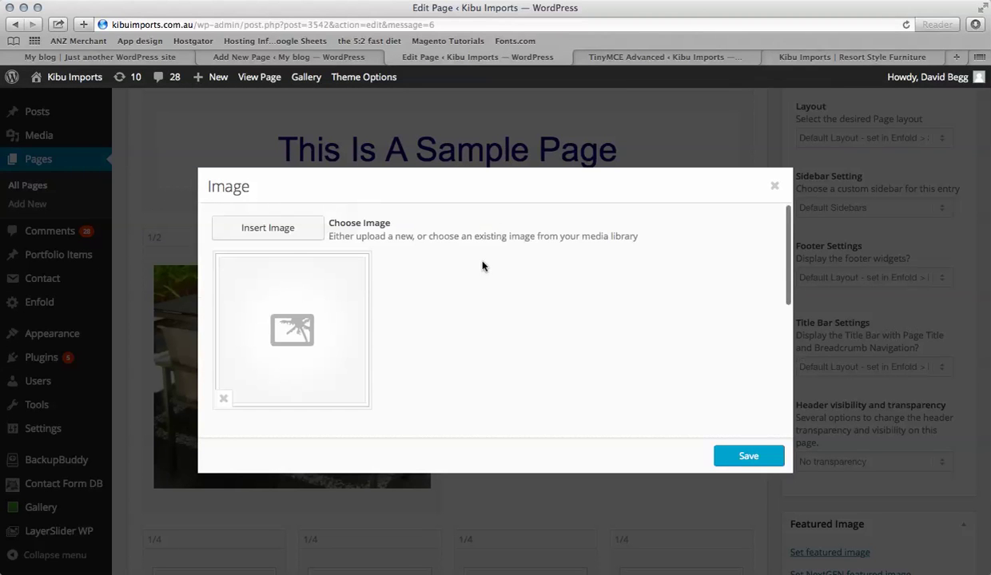
left_click(286, 232)
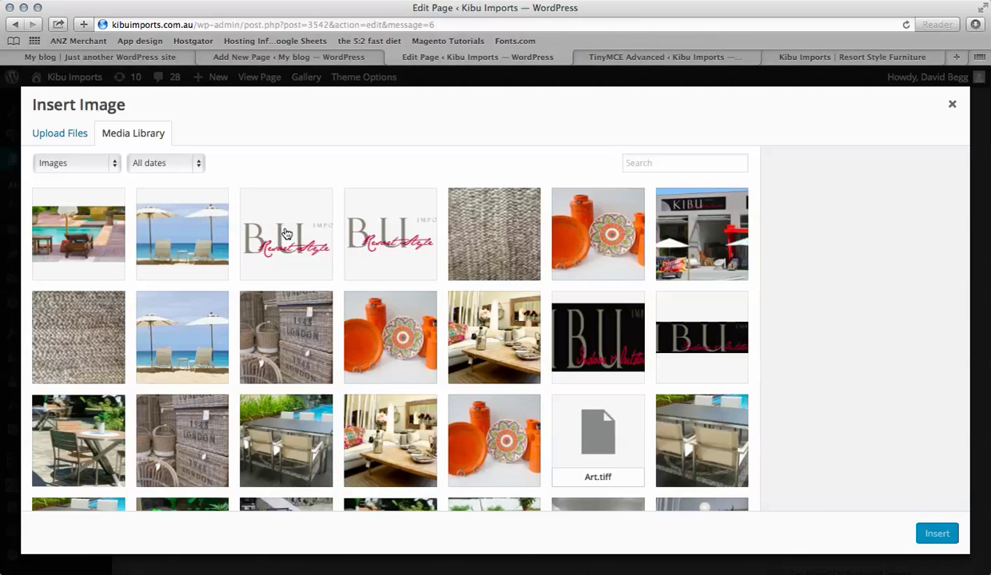
left_click(380, 340)
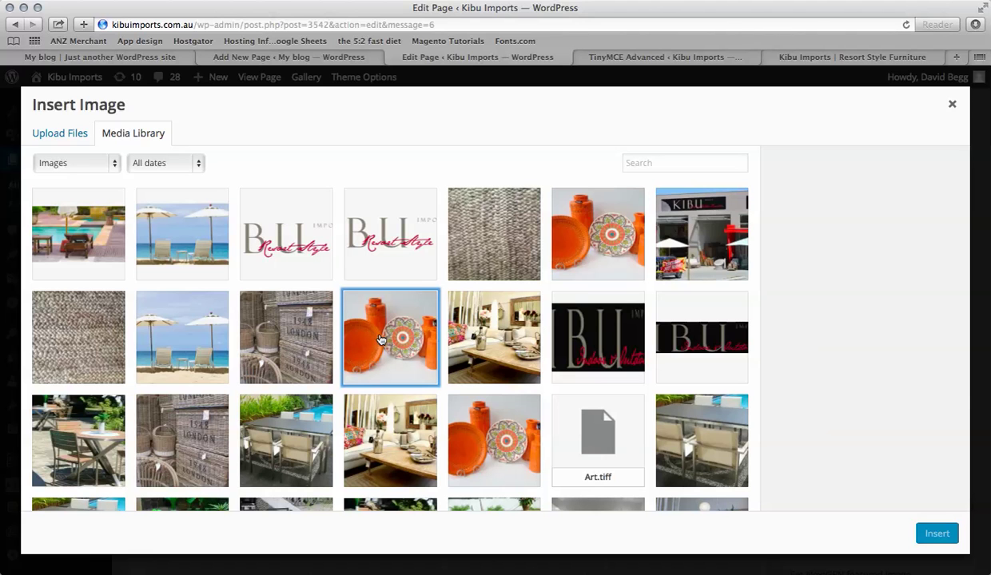
left_click(867, 303)
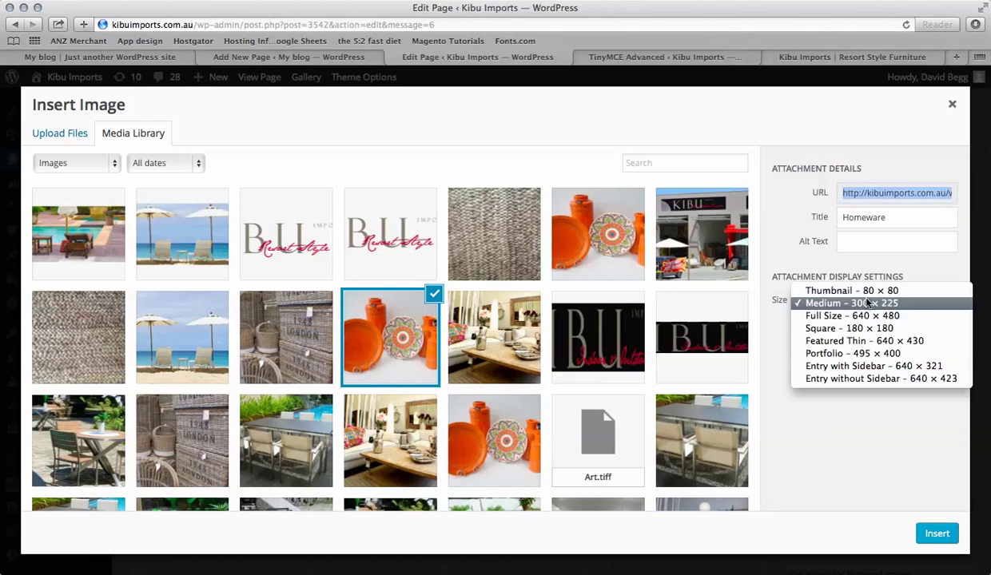
left_click(857, 353)
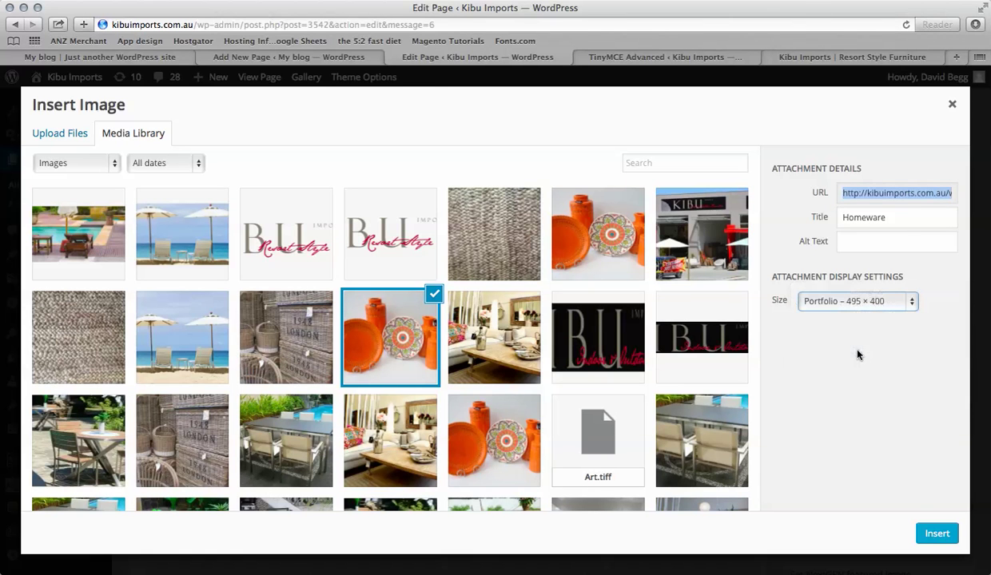
left_click(932, 532)
left_click(748, 457)
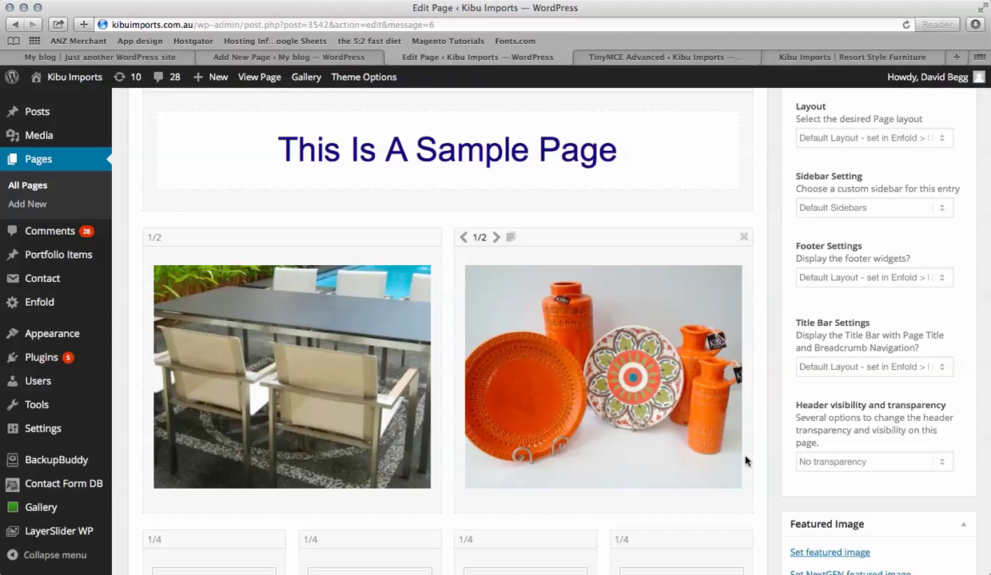
Step: Open the settings of the first 1/2 column's table image and set its link type to Page
scroll(680, 404, "down", 3)
scroll(620, 416, "down", 2)
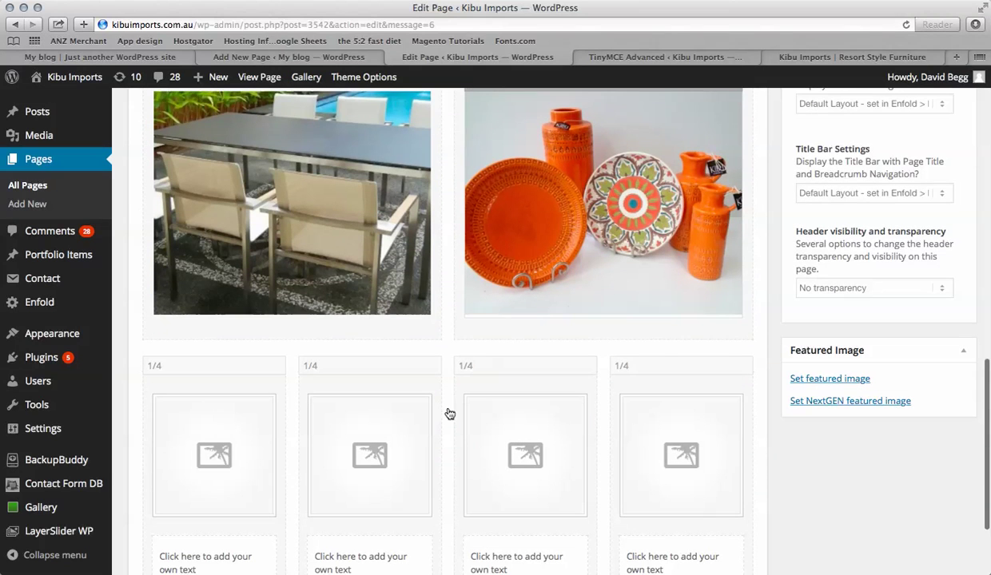
left_click(216, 459)
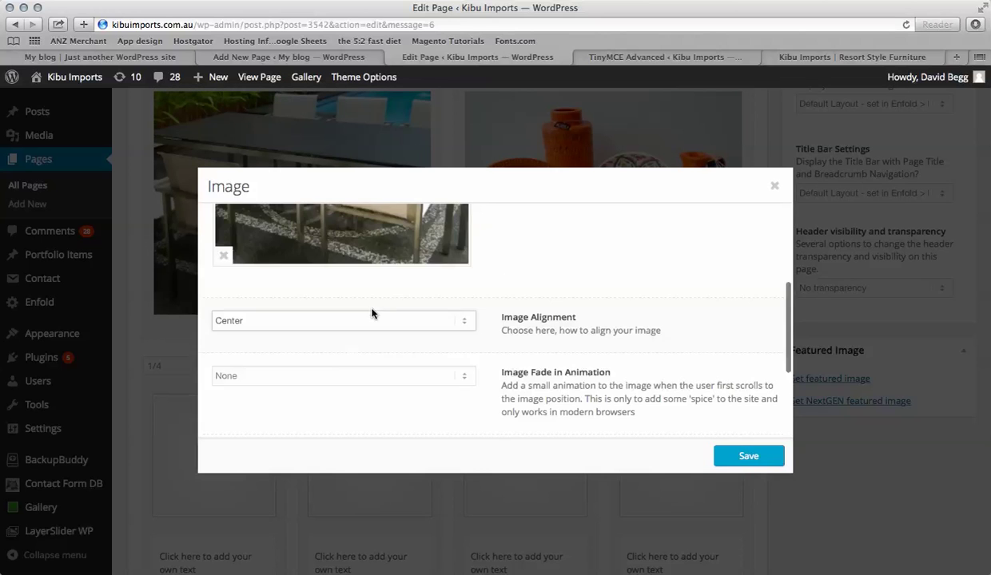
scroll(370, 351, "down", 2)
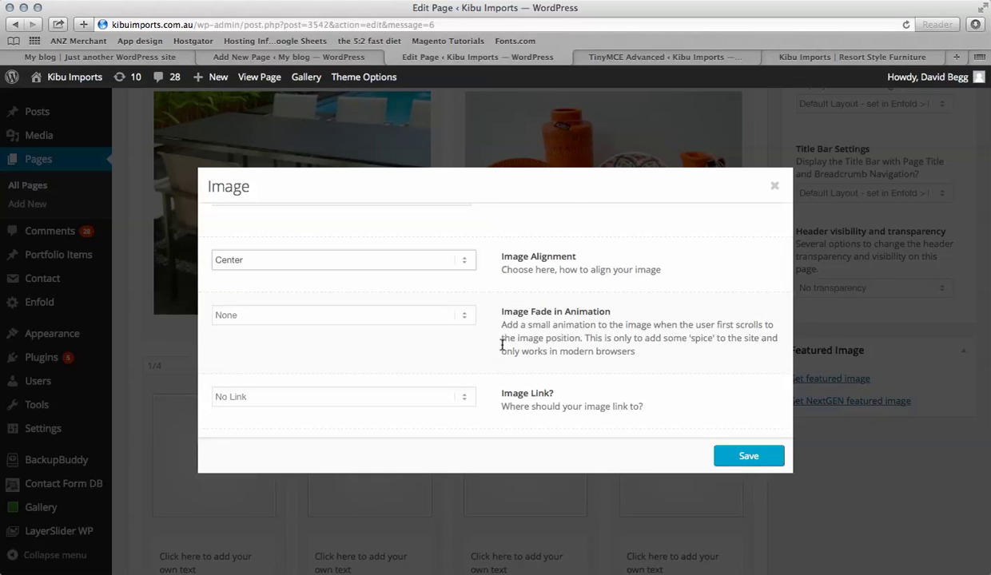
scroll(471, 364, "down", 2)
left_click(349, 347)
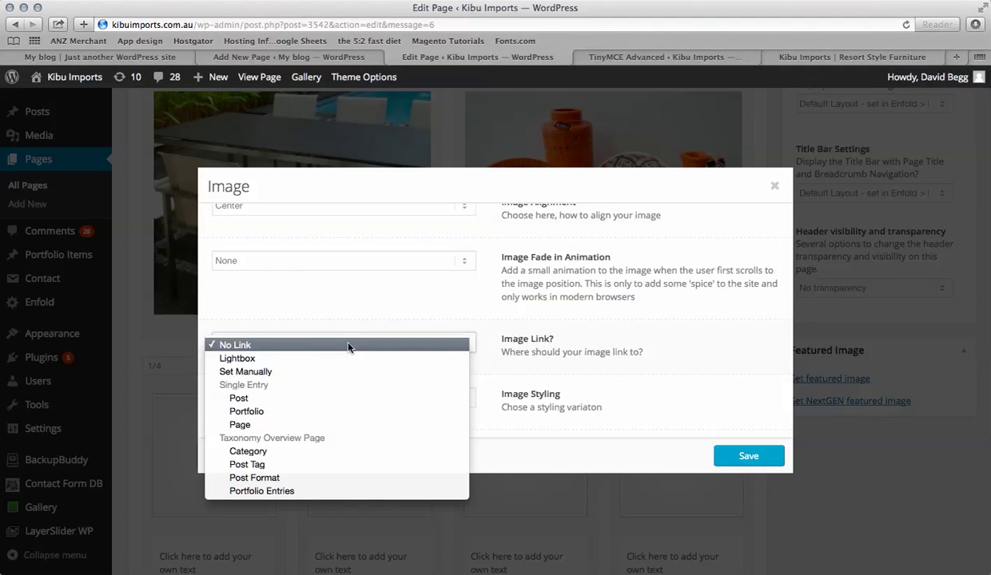
left_click(273, 425)
Step: Try Category and Post as the table image's link type and look through the targets each one offers
left_click(296, 344)
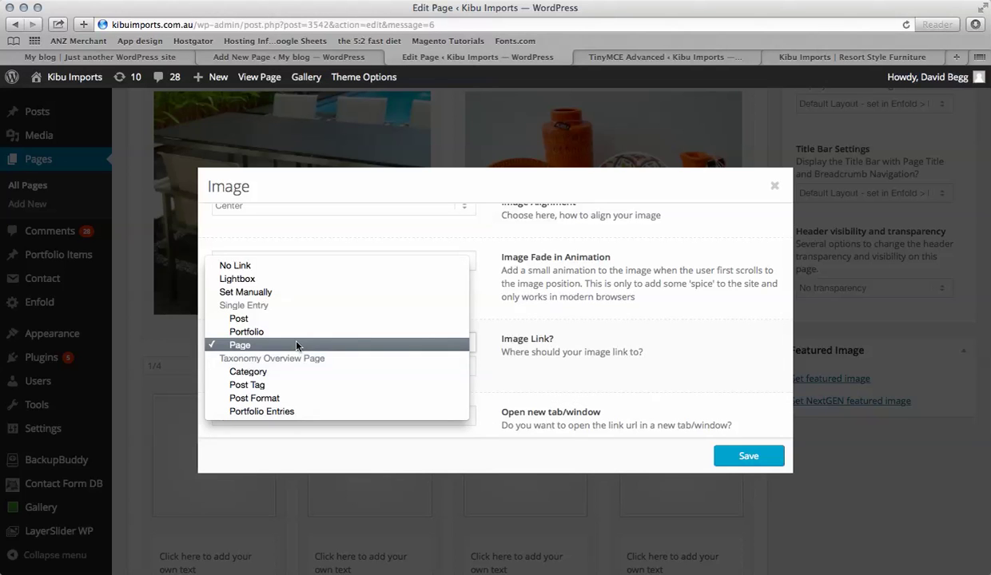
left_click(285, 373)
left_click(305, 368)
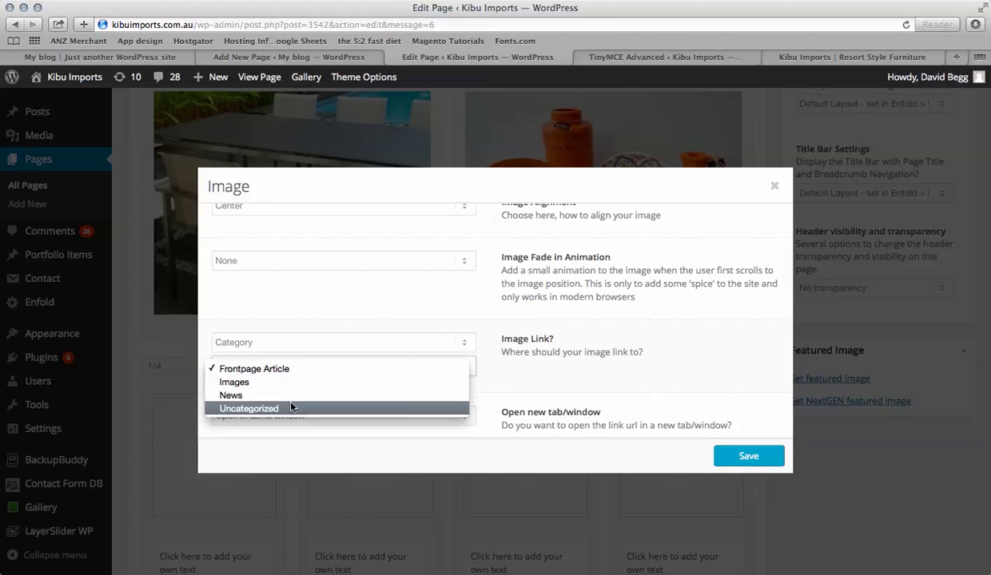
left_click(300, 303)
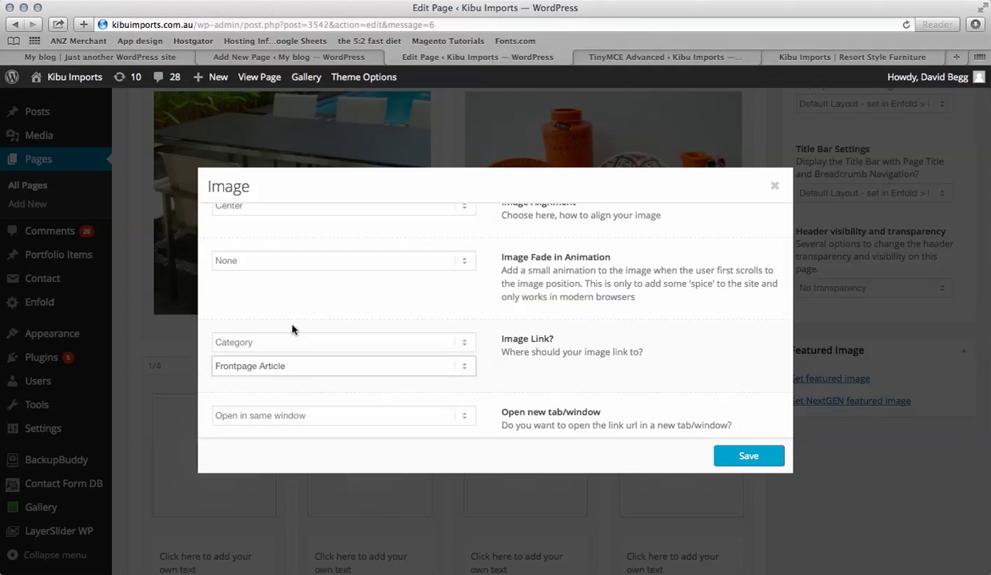
left_click(287, 344)
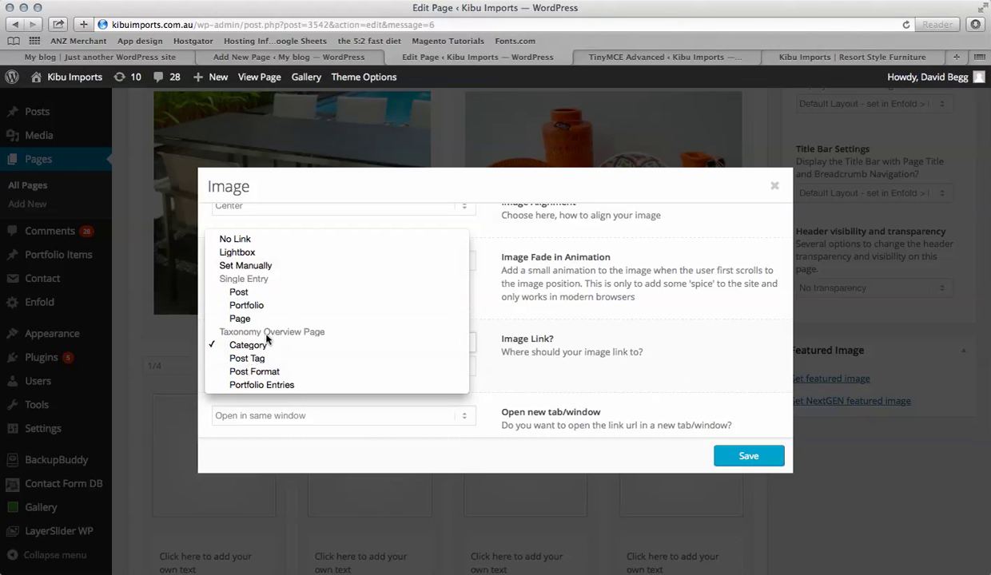
left_click(254, 294)
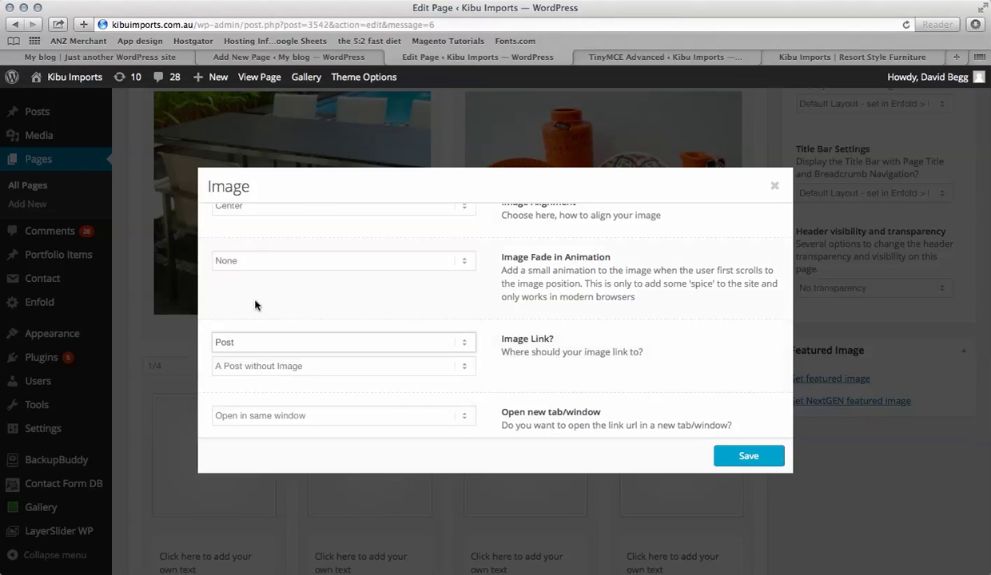
left_click(260, 368)
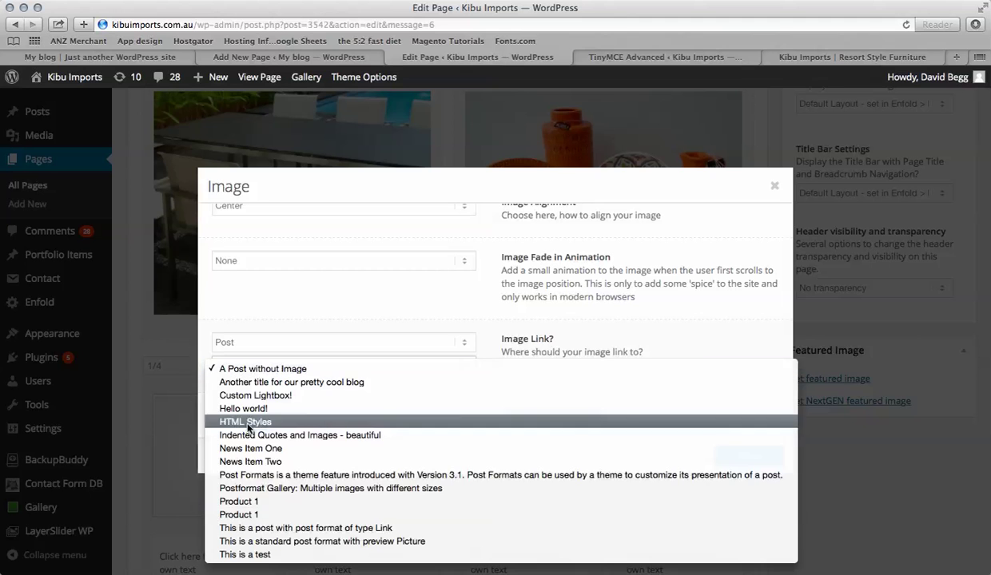
left_click(255, 352)
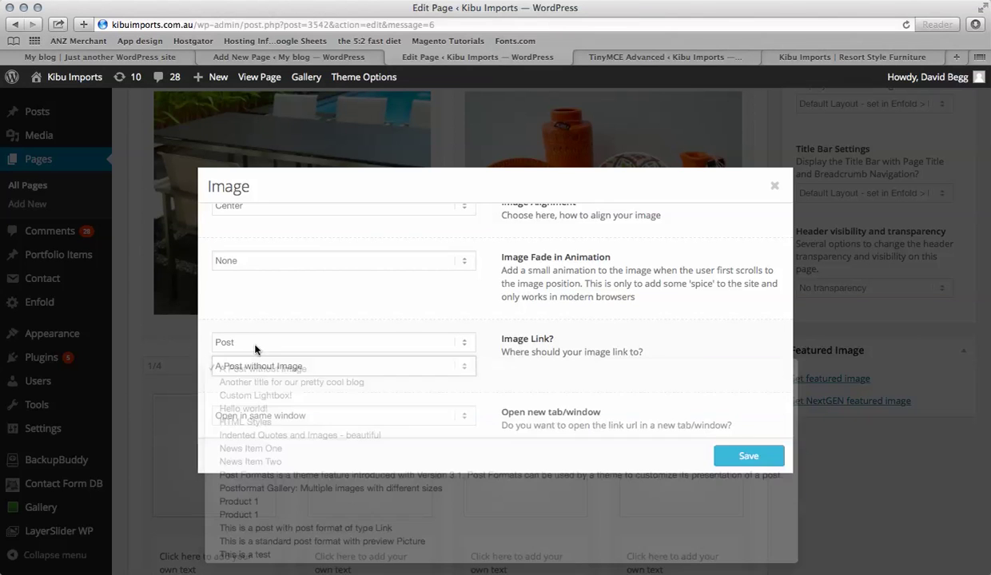
Step: Link the table image to the page Animated Image after browsing the available pages, and save the image settings
left_click(256, 347)
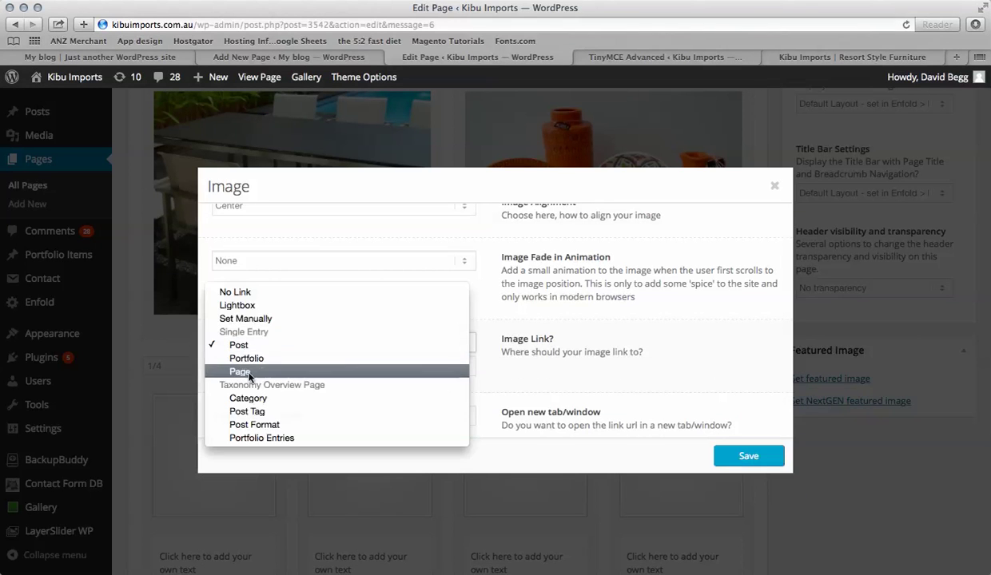
left_click(247, 372)
left_click(249, 372)
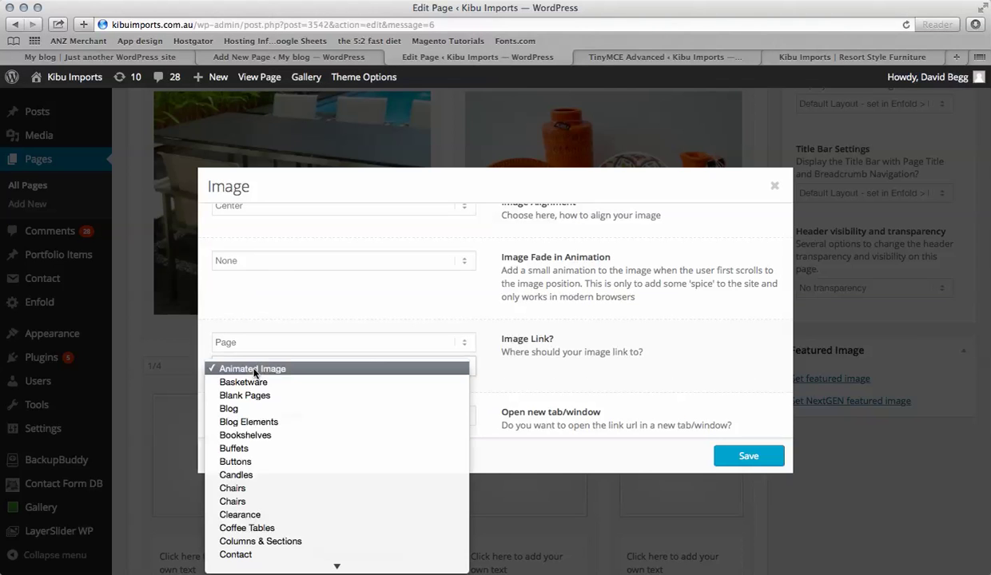
scroll(240, 511, "down", 3)
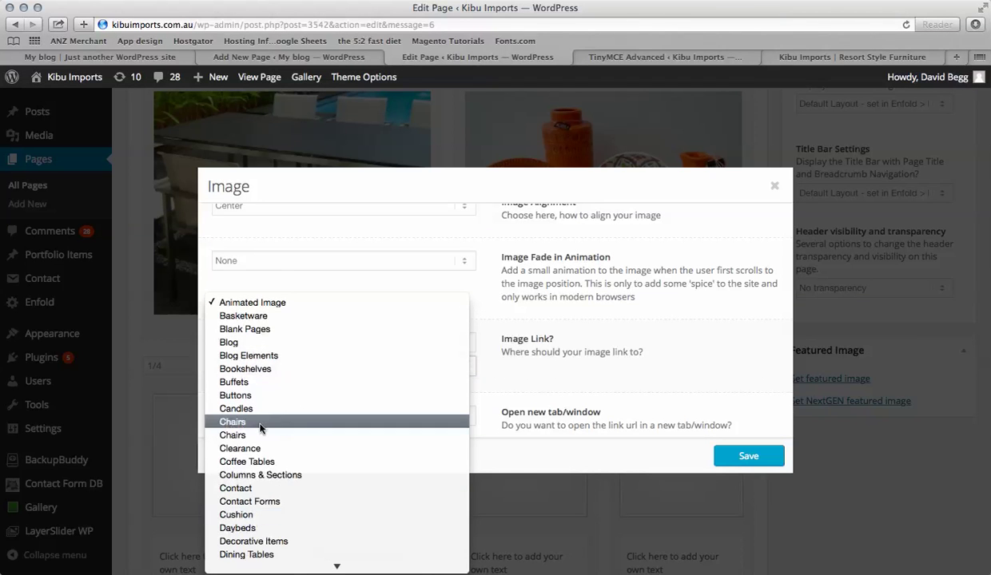
left_click(259, 463)
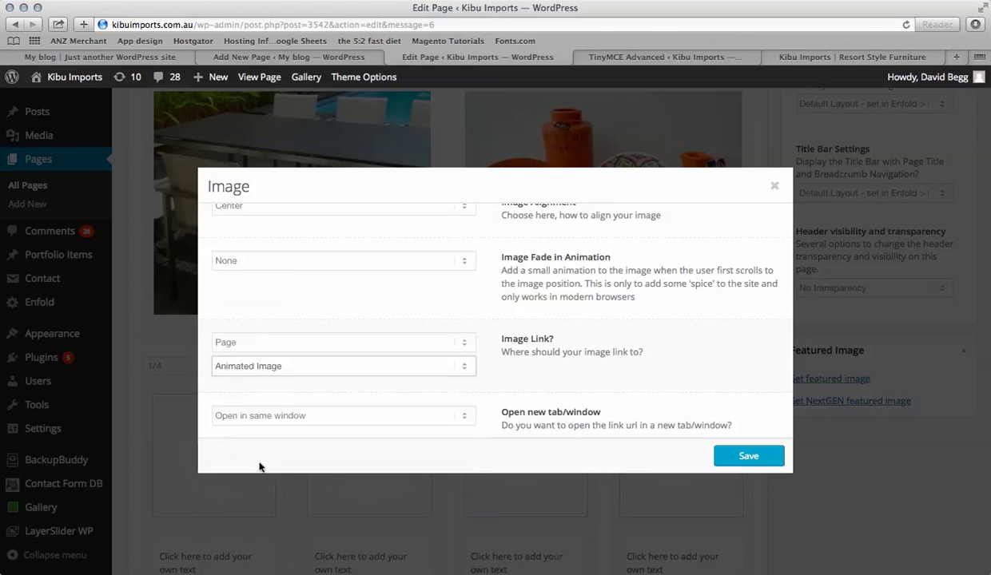
left_click(748, 458)
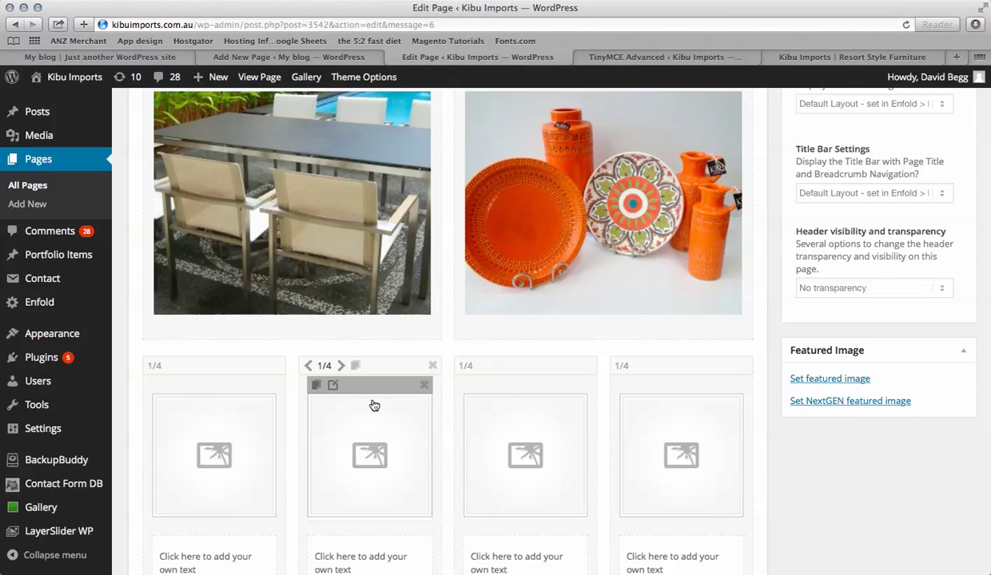
Step: Replace the first 1/4 column's placeholder with the orange Homeware picture at Medium – 300 × 225 and save it
scroll(374, 406, "down", 2)
left_click(214, 400)
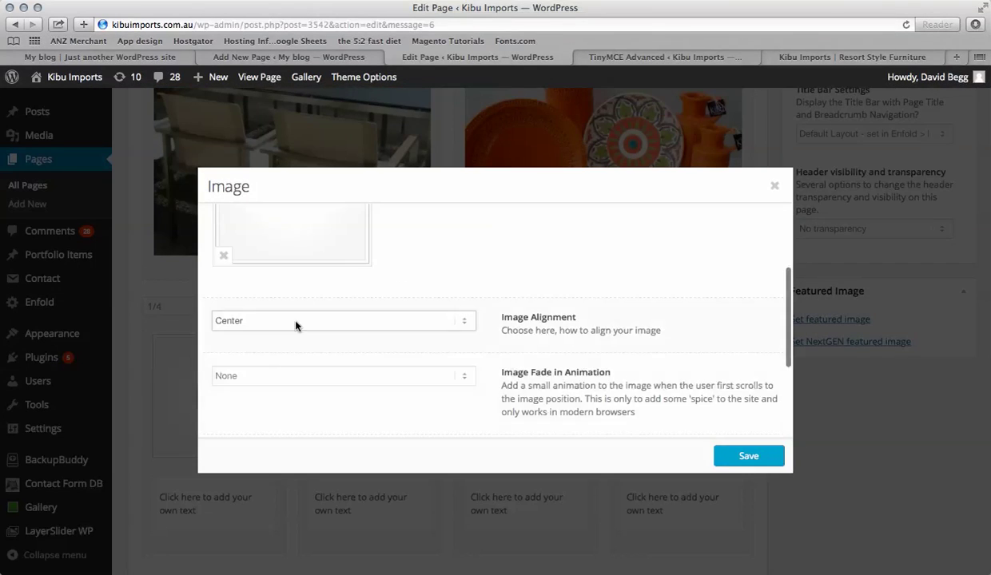
scroll(370, 262, "up", 4)
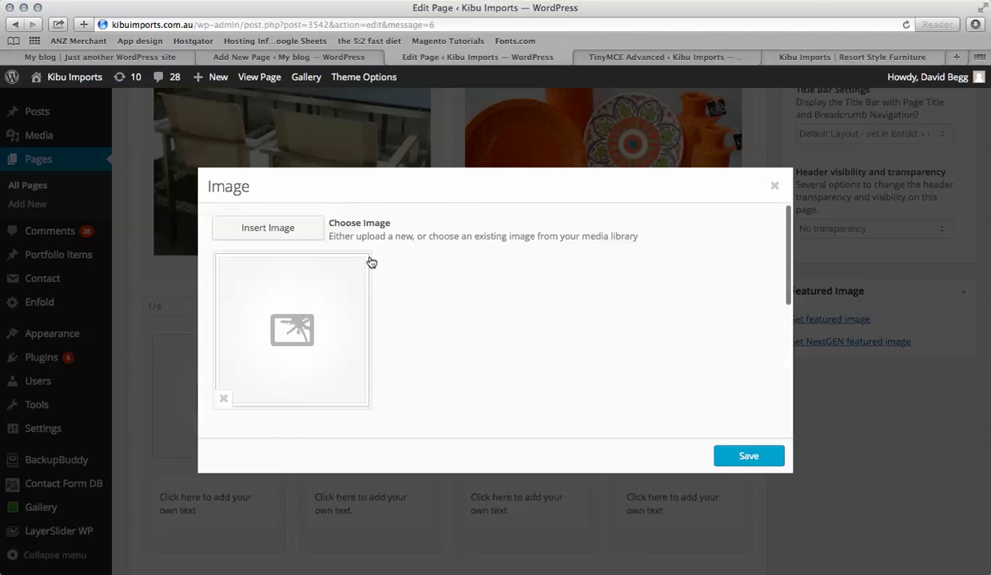
left_click(272, 228)
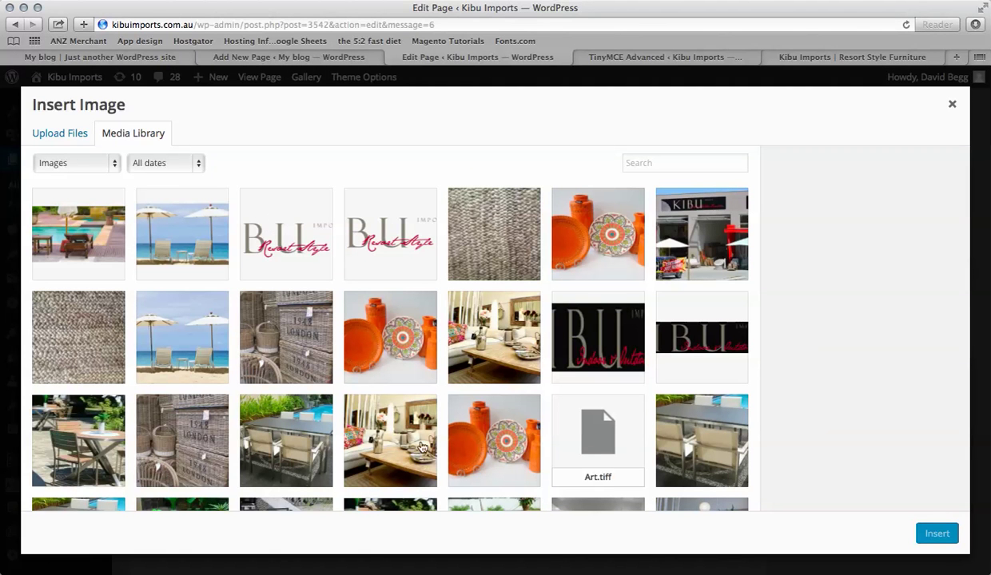
left_click(490, 450)
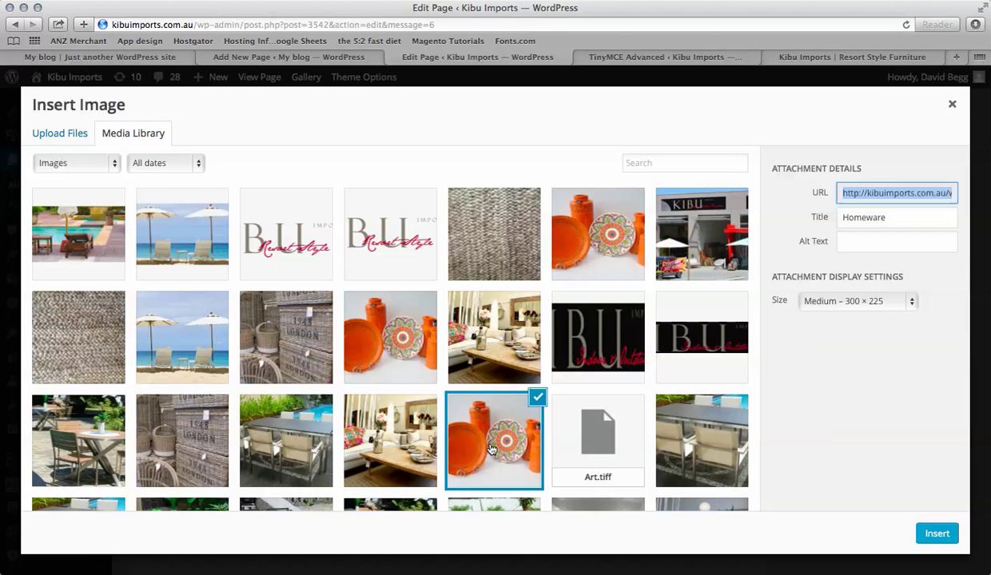
left_click(859, 303)
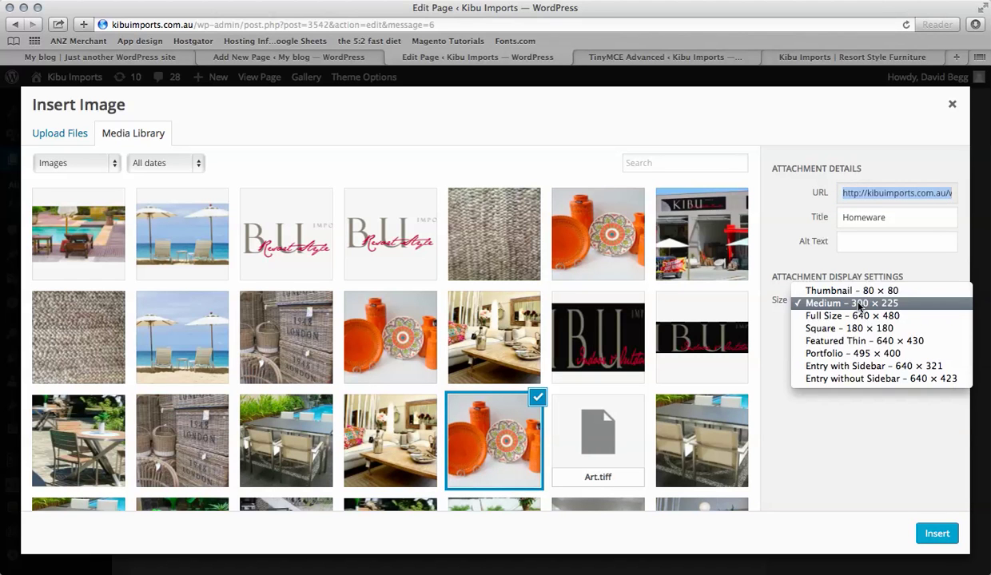
left_click(859, 304)
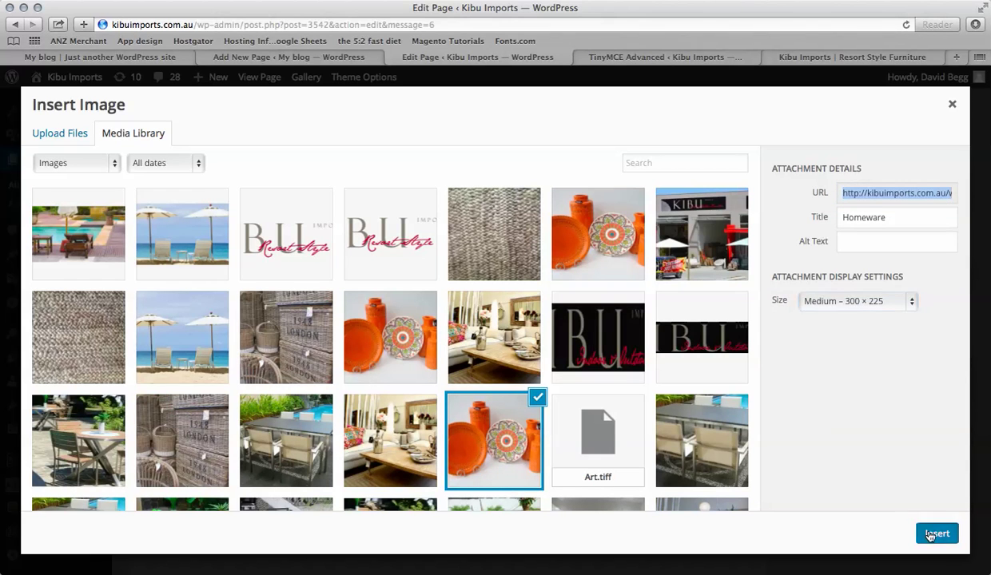
left_click(931, 534)
left_click(749, 456)
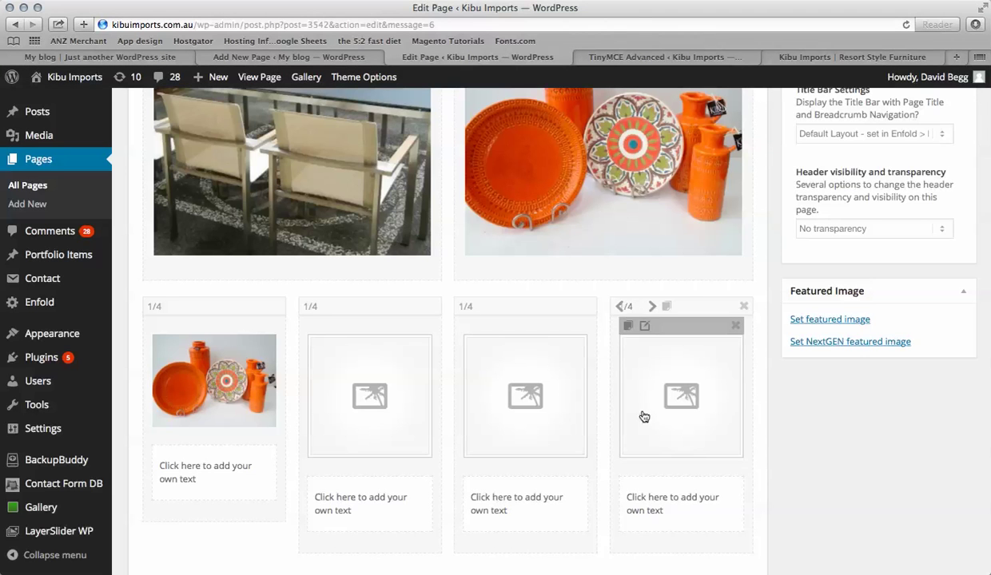
Step: Delete the other three 1/4 columns and duplicate the first 1/4 column three times to refill the row
left_click(743, 307)
left_click(588, 307)
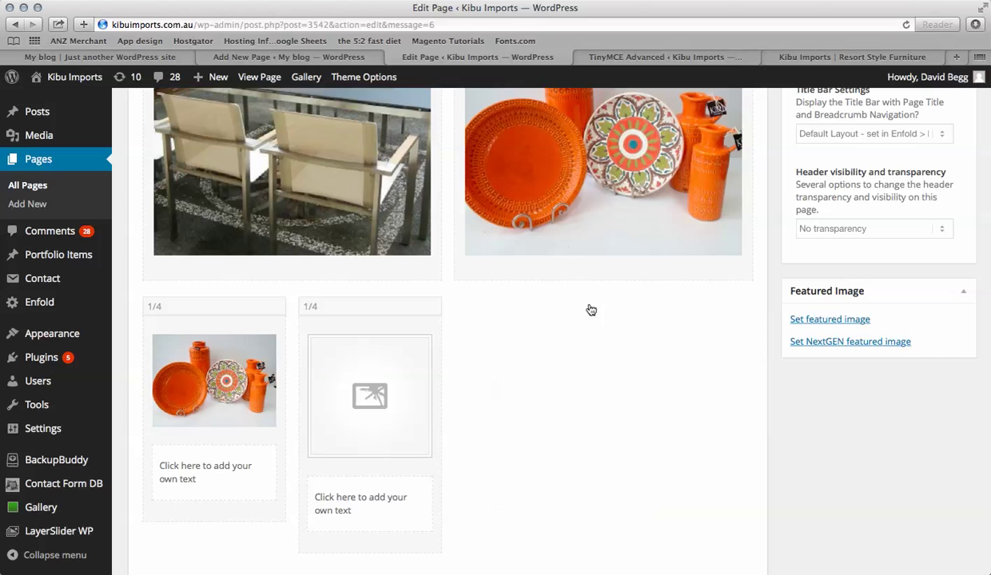
left_click(434, 308)
left_click(199, 308)
left_click(199, 308)
left_click(199, 308)
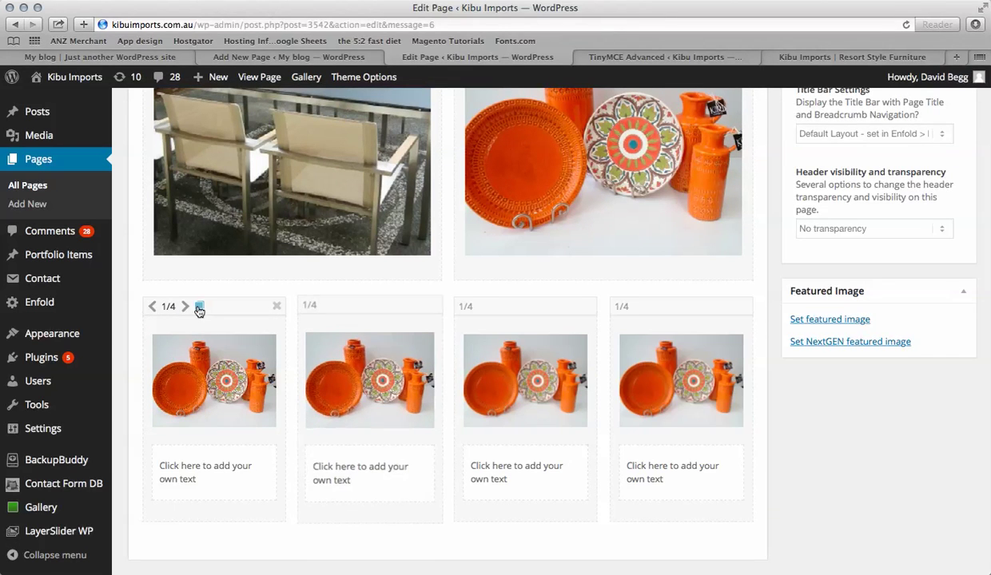
Step: Preview the page changes and examine the slider, heading, images and sidebar in the preview
scroll(828, 465, "up", 10)
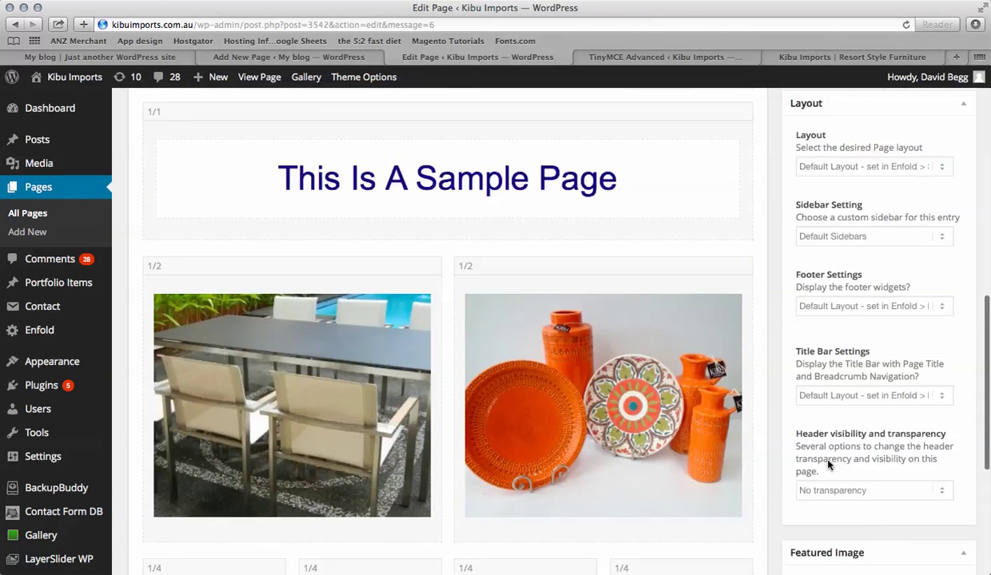
scroll(828, 465, "down", 1)
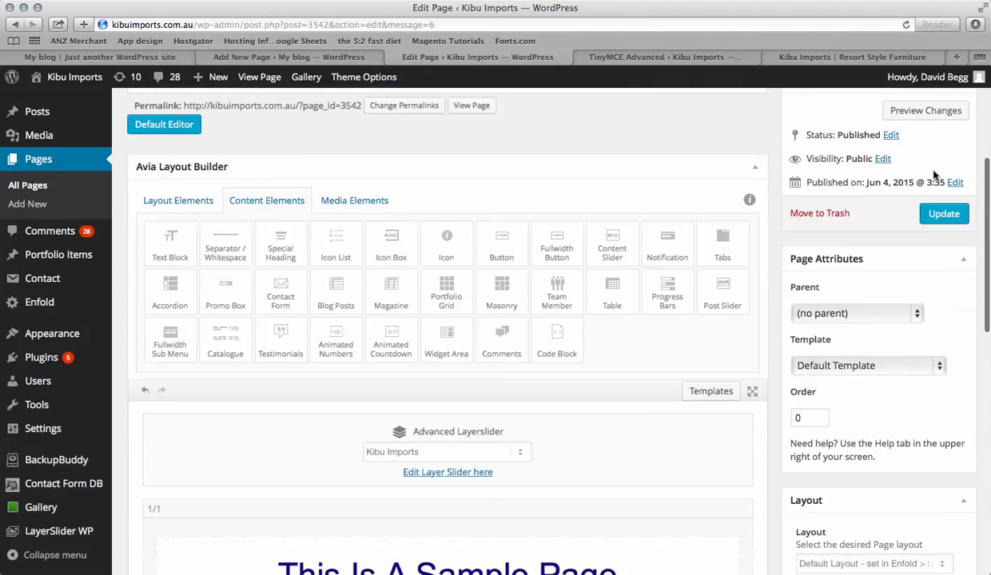
left_click(928, 112)
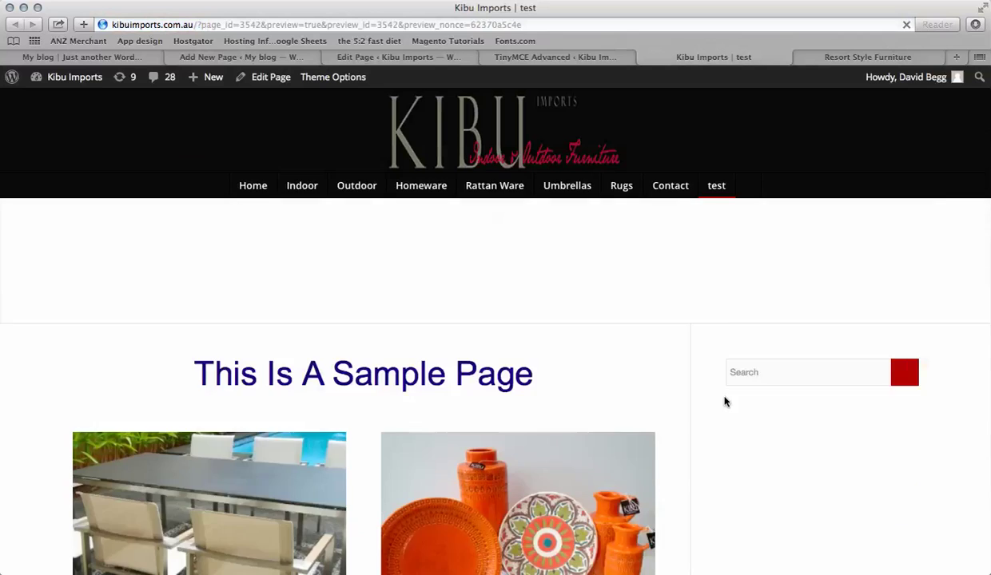
scroll(763, 467, "down", 15)
scroll(763, 467, "up", 12)
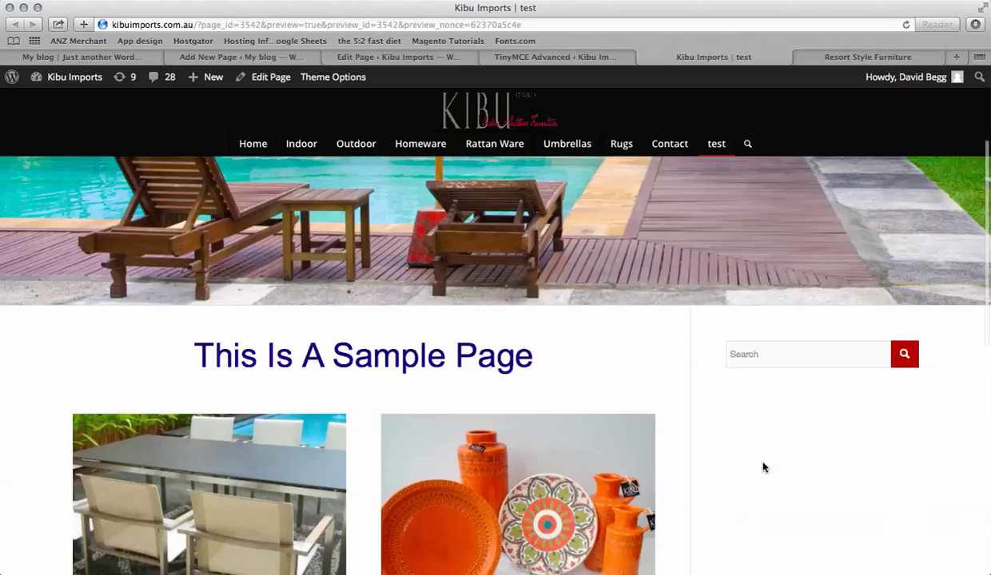
scroll(764, 466, "down", 3)
scroll(763, 466, "up", 6)
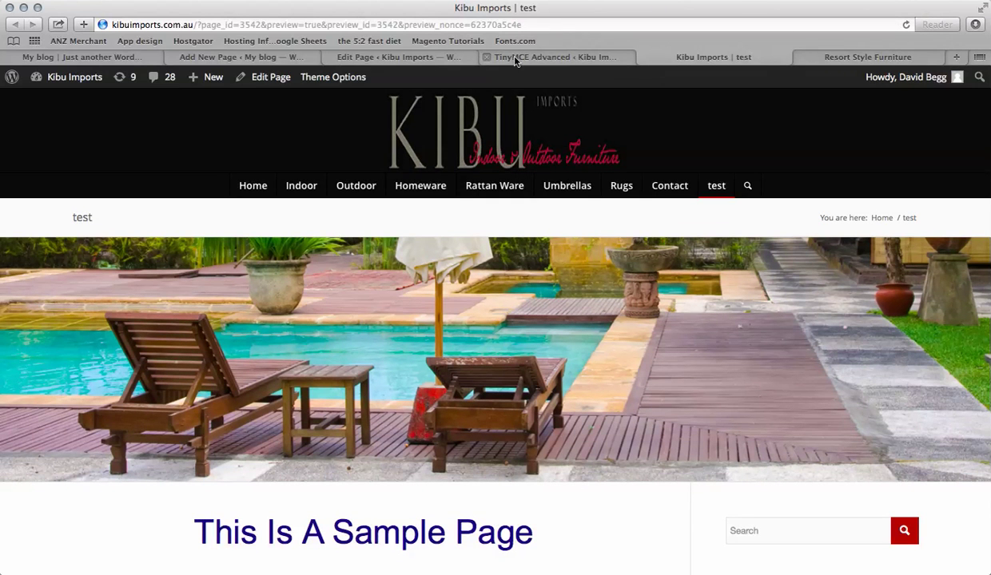
Step: Back in the page editor, set the page layout to No Sidebar and preview the page again
left_click(418, 58)
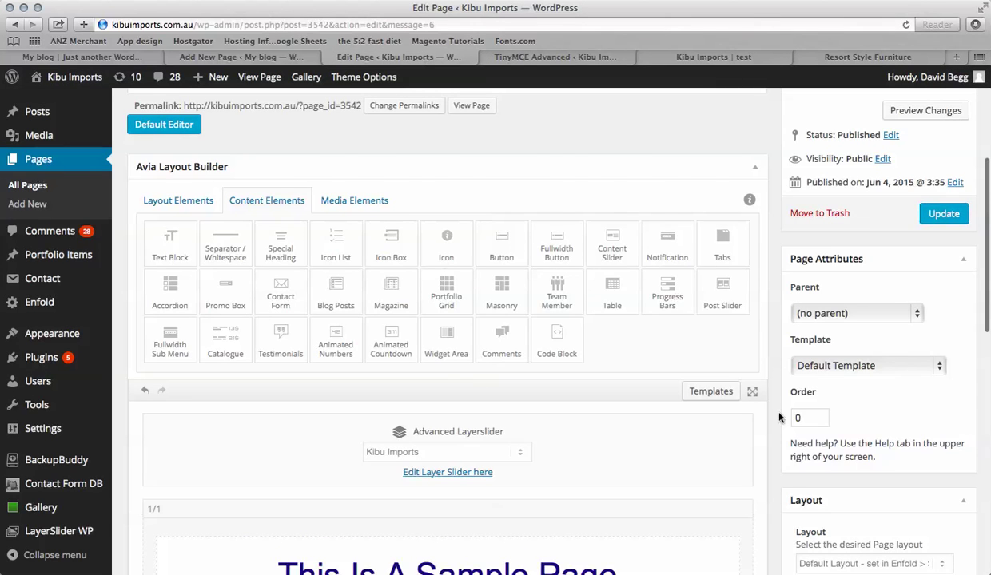
scroll(779, 417, "down", 3)
left_click(815, 454)
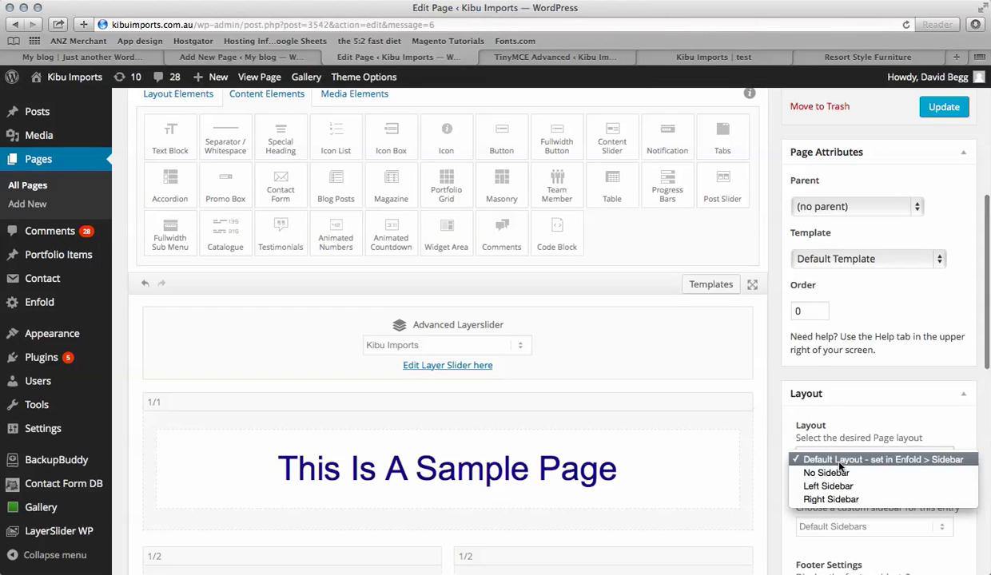
left_click(835, 473)
scroll(772, 377, "up", 6)
left_click(912, 213)
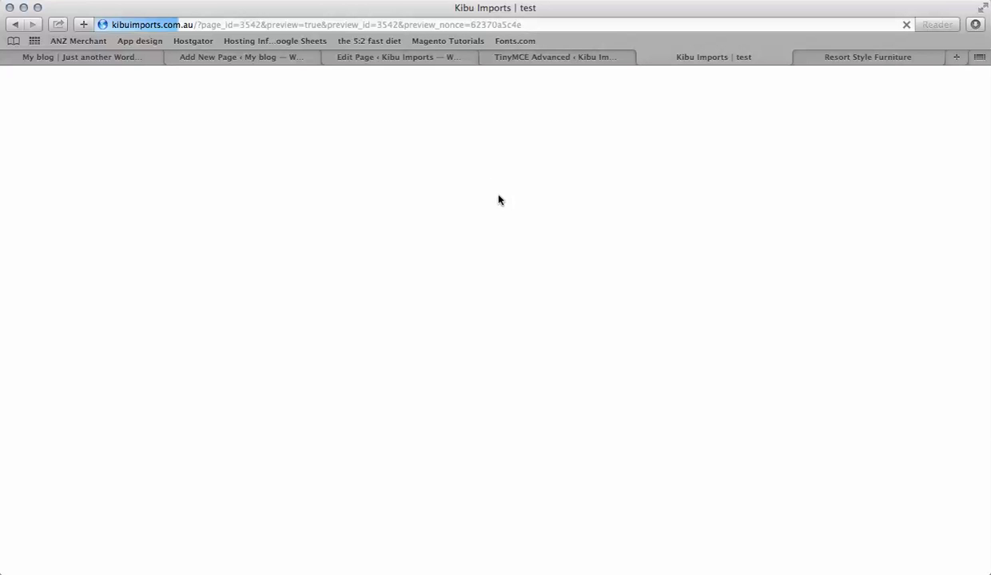
scroll(542, 382, "down", 10)
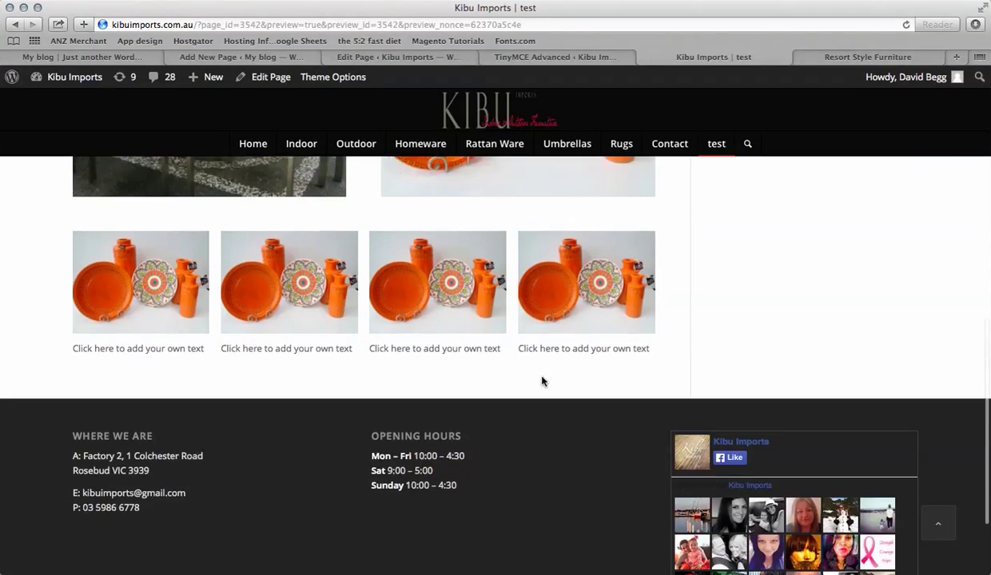
scroll(542, 382, "up", 10)
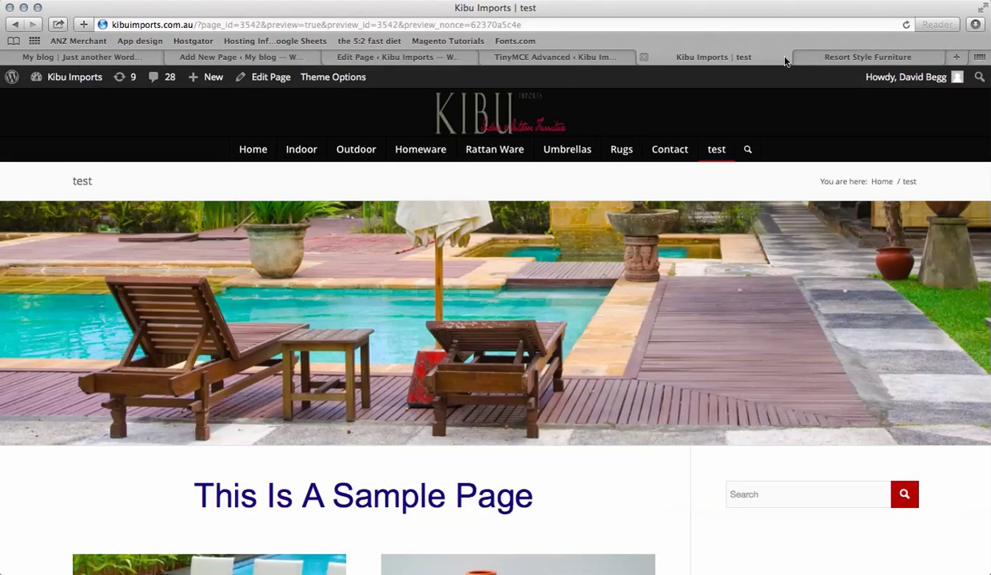
Step: Return to the page editor, look over the built columns and update the test page
left_click(426, 63)
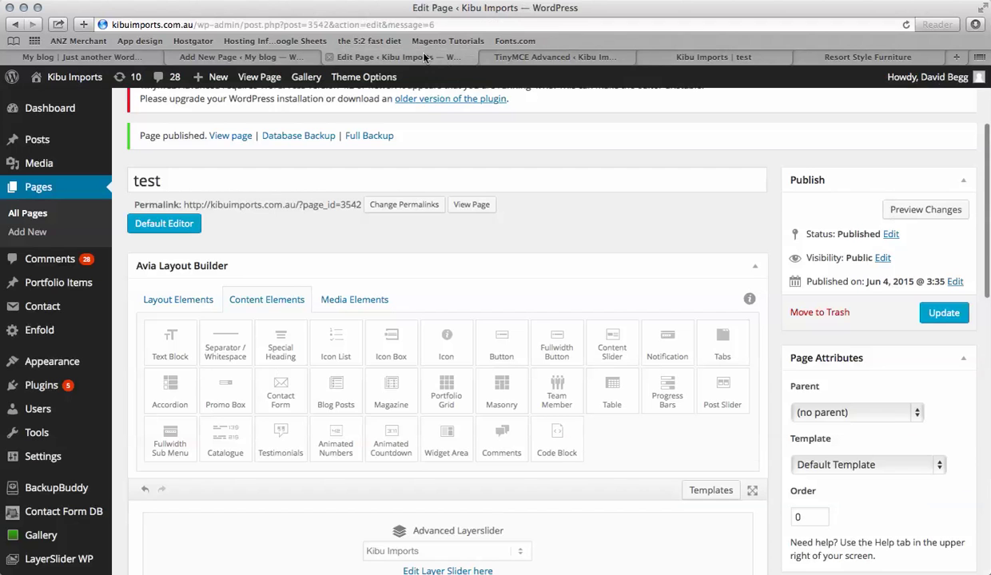
scroll(581, 258, "down", 15)
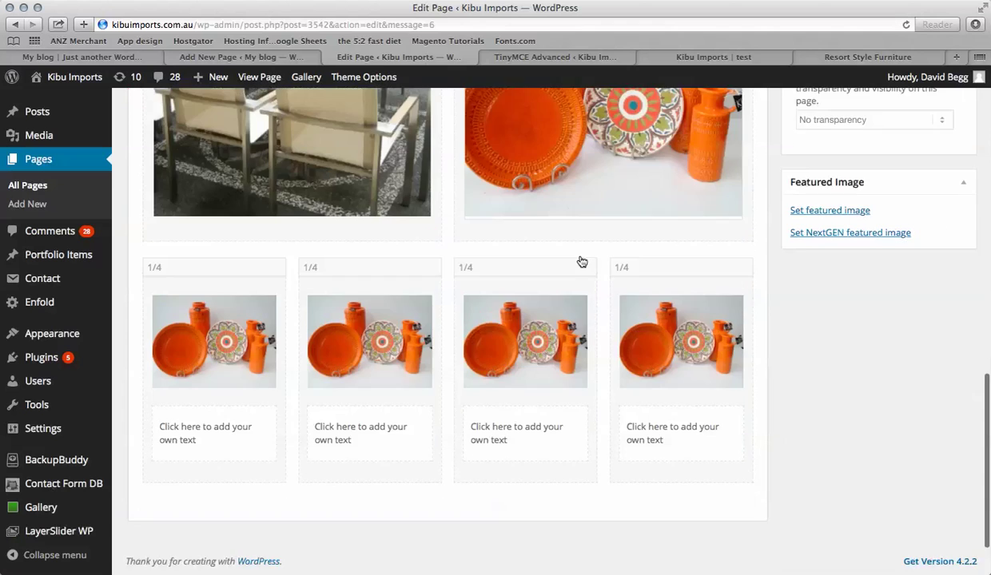
scroll(580, 260, "up", 3)
scroll(581, 257, "up", 5)
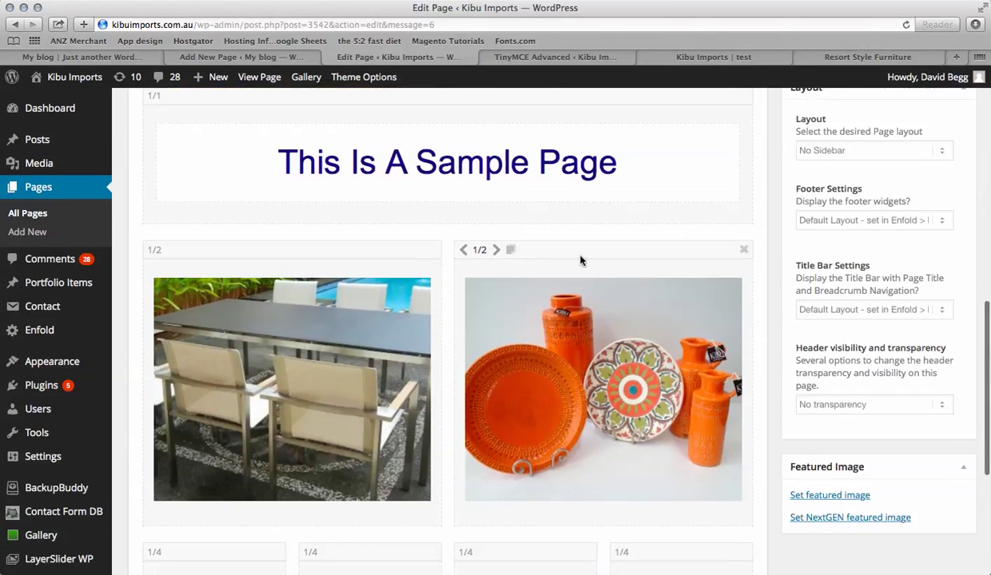
scroll(760, 189, "up", 10)
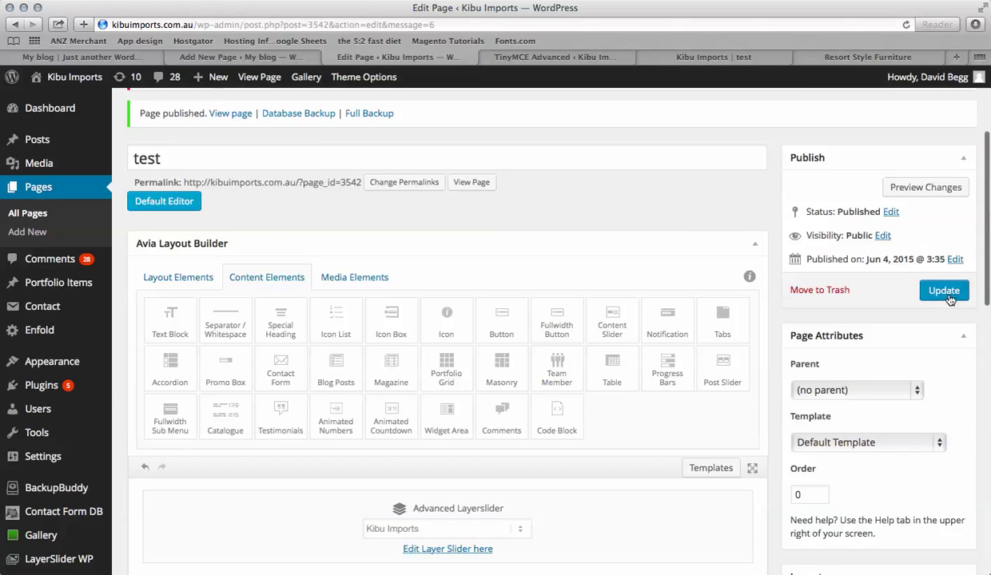
left_click(948, 295)
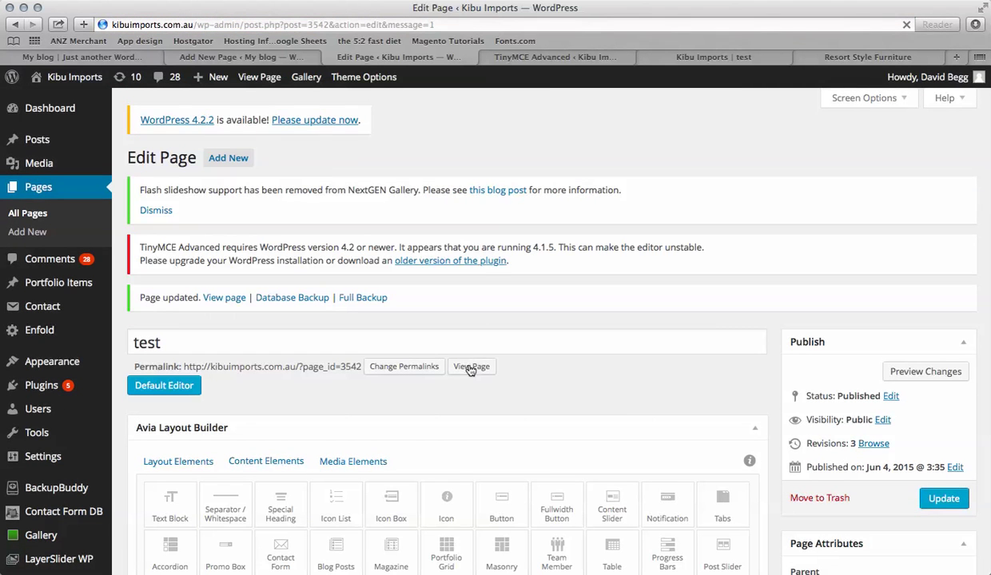
Step: View the updated test page, follow the table image's link to check it, and return to the test page
left_click(471, 367)
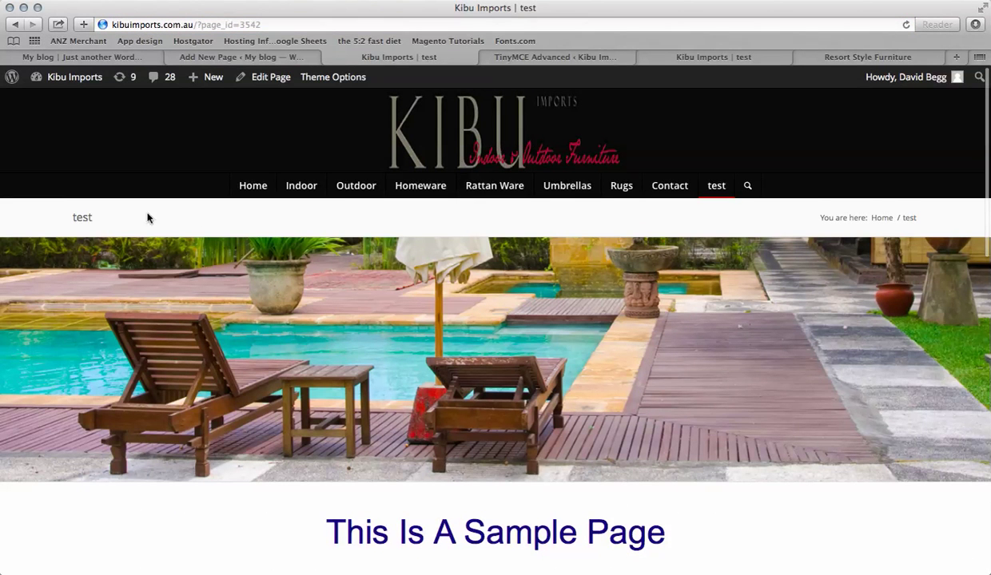
scroll(461, 395, "down", 5)
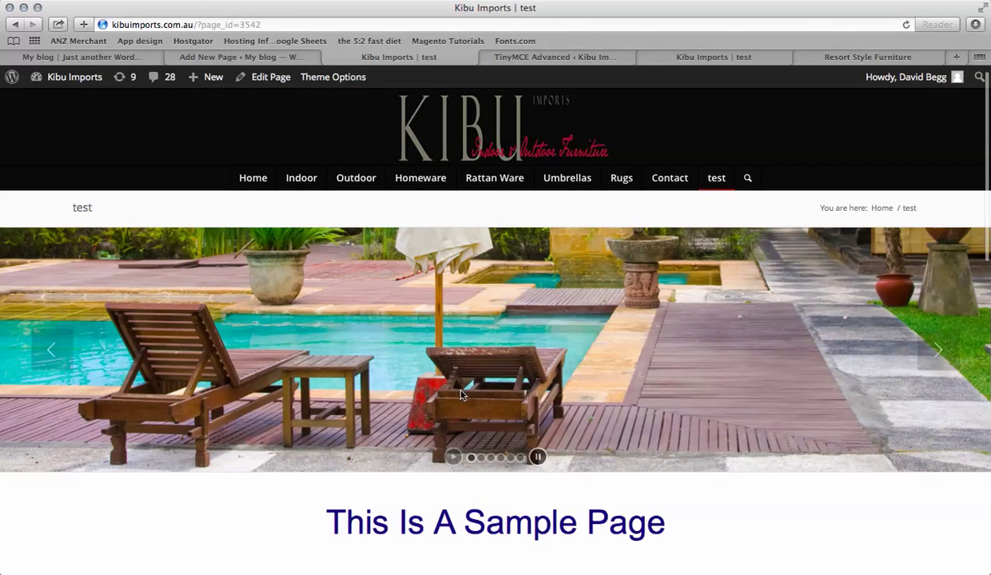
scroll(404, 296, "down", 1)
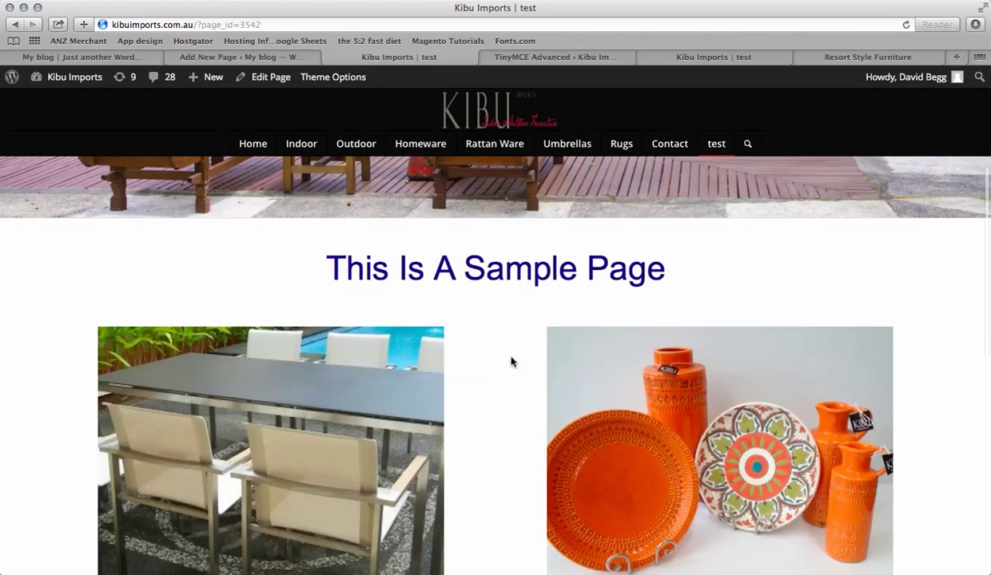
scroll(504, 412, "down", 5)
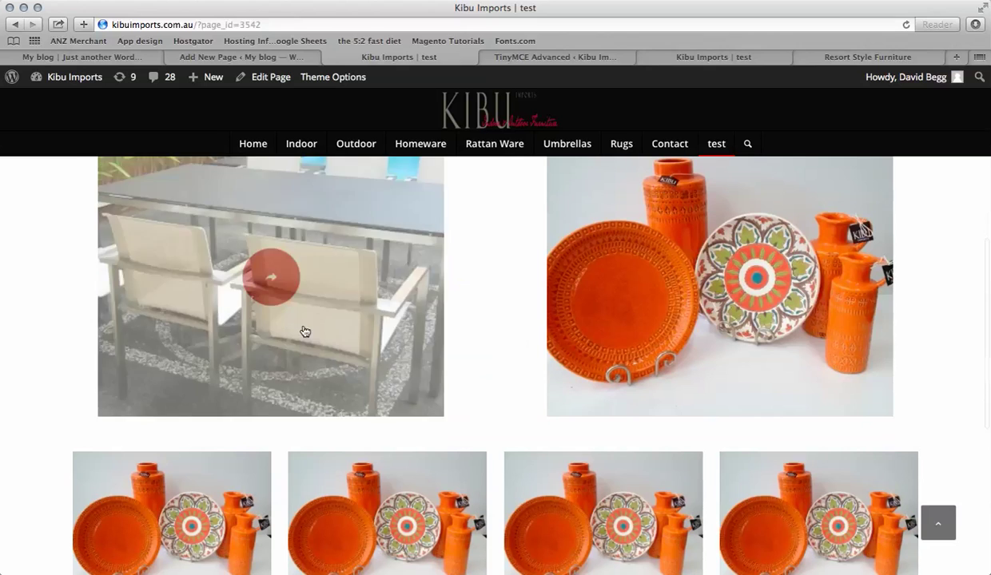
left_click(303, 337)
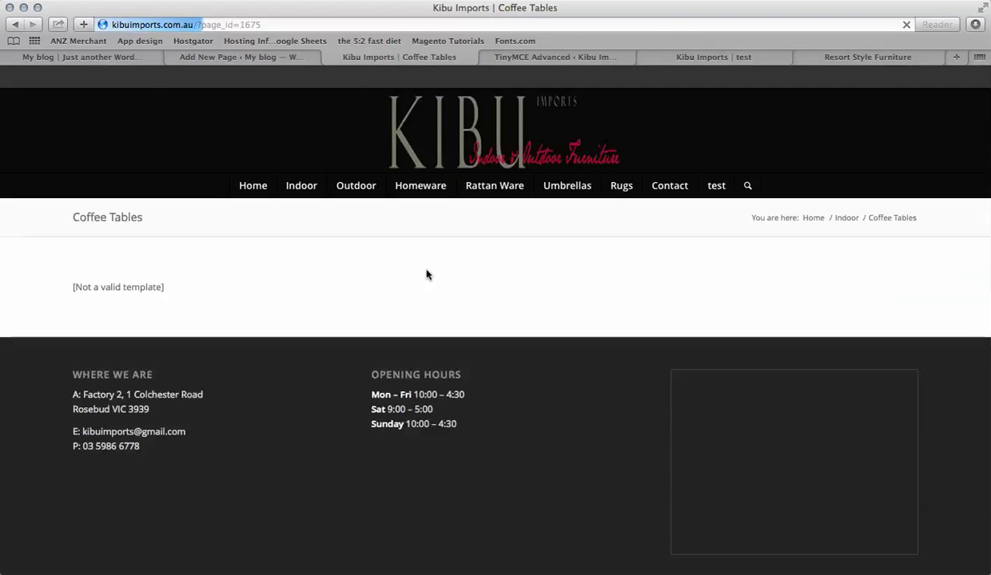
left_click(16, 25)
Step: Examine the finished test page from the slider and heading down to the row of four Homeware images
scroll(359, 388, "down", 3)
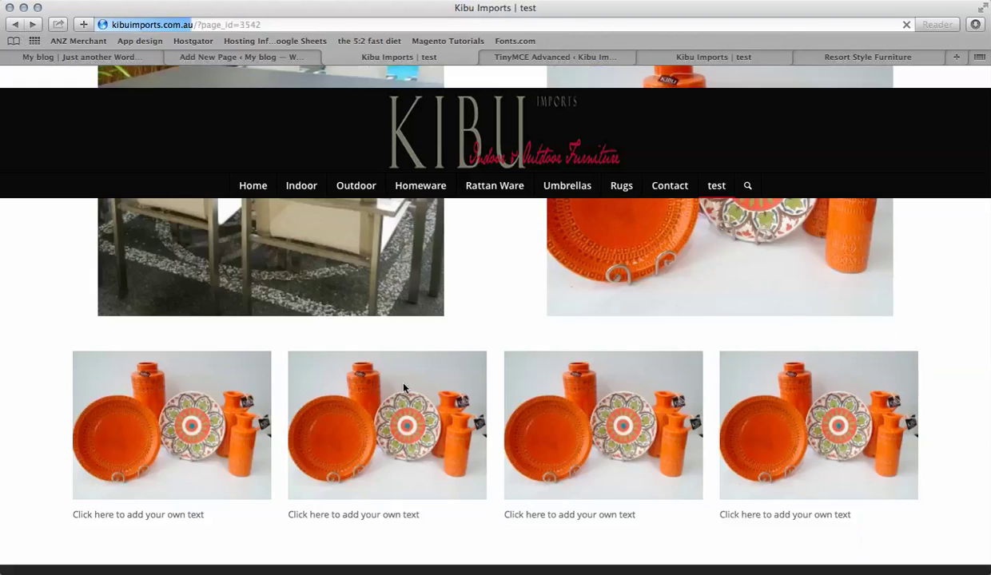
scroll(685, 363, "up", 5)
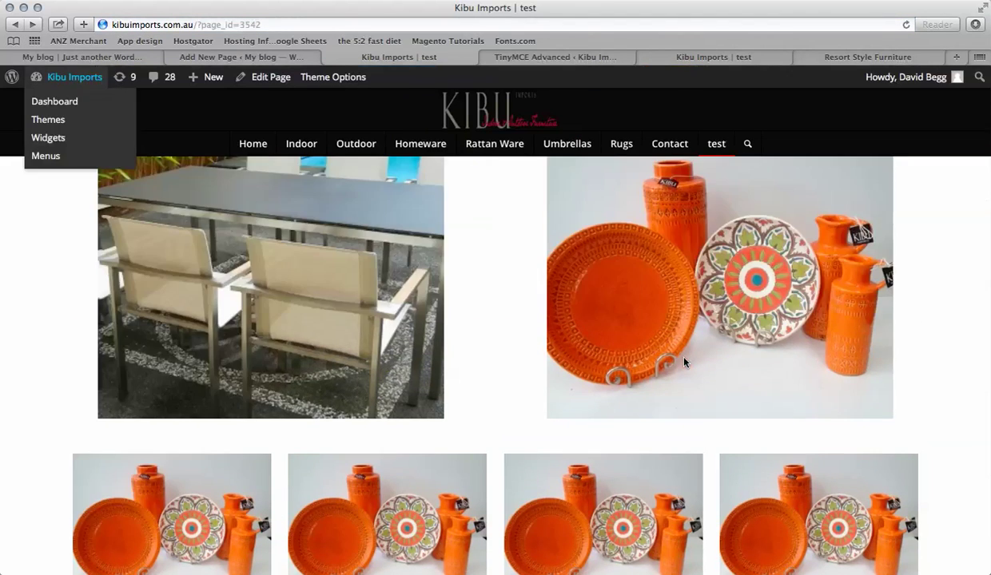
scroll(684, 363, "up", 4)
scroll(683, 362, "down", 9)
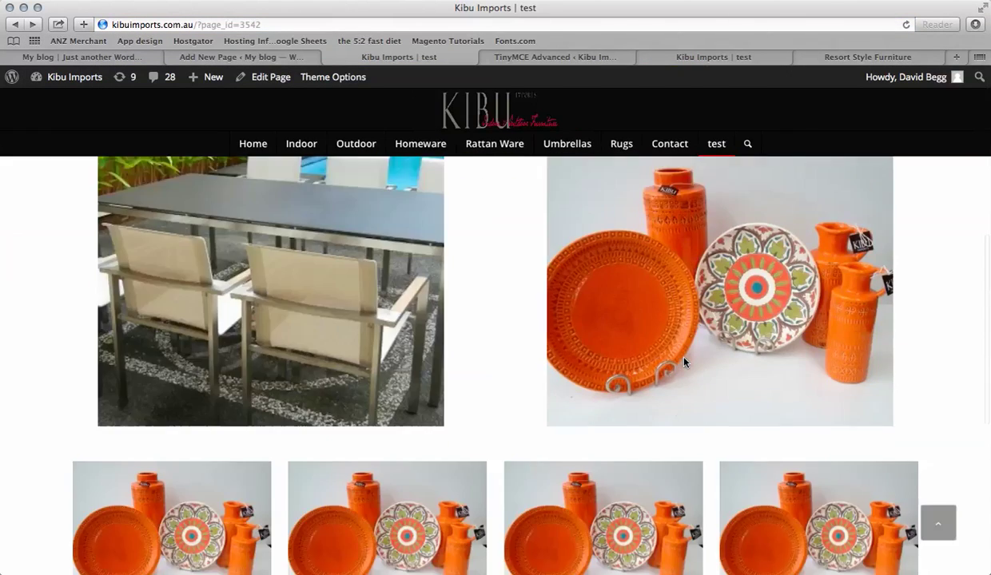
scroll(684, 363, "down", 3)
scroll(684, 363, "up", 10)
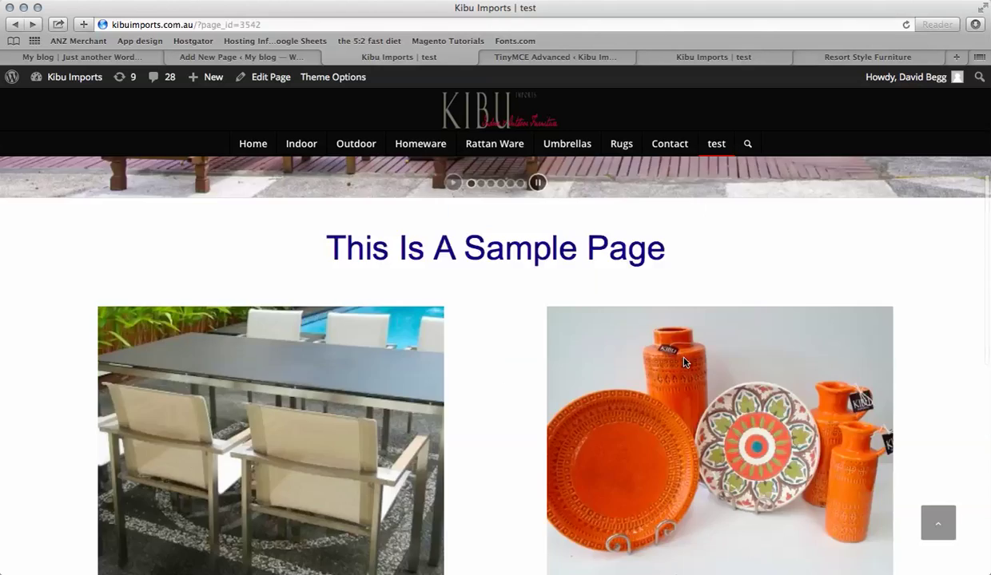
scroll(683, 363, "down", 5)
scroll(683, 362, "down", 3)
scroll(683, 363, "down", 1)
scroll(683, 363, "up", 3)
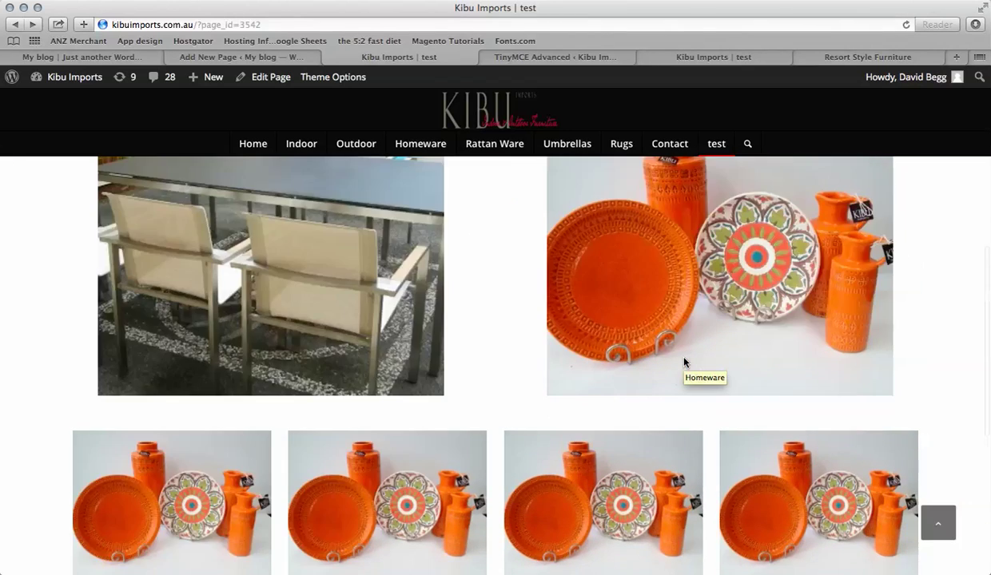
scroll(684, 363, "up", 6)
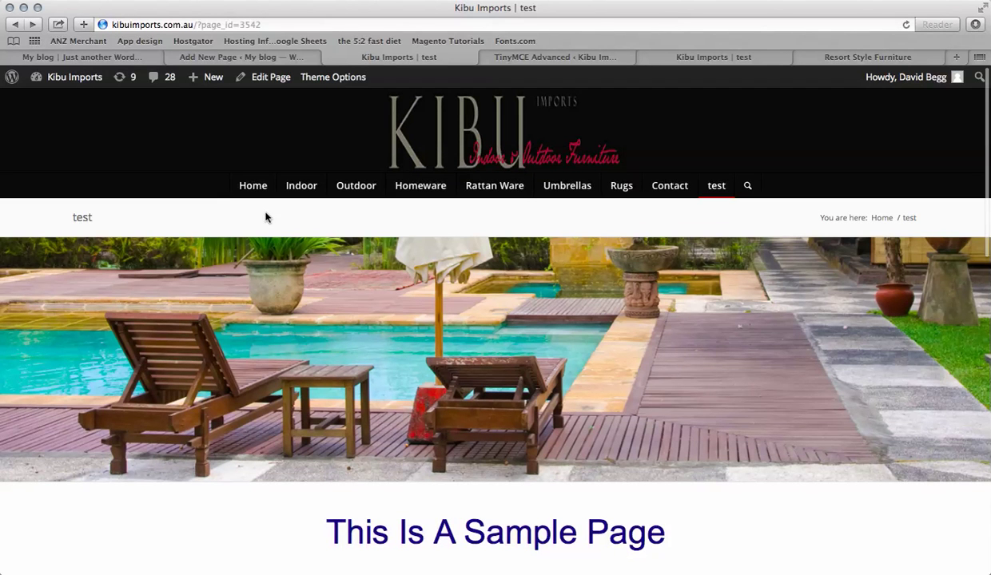
Step: Reopen the test page for editing, set its Title Bar Settings to Hide both, and update the page
mouse_move(301, 185)
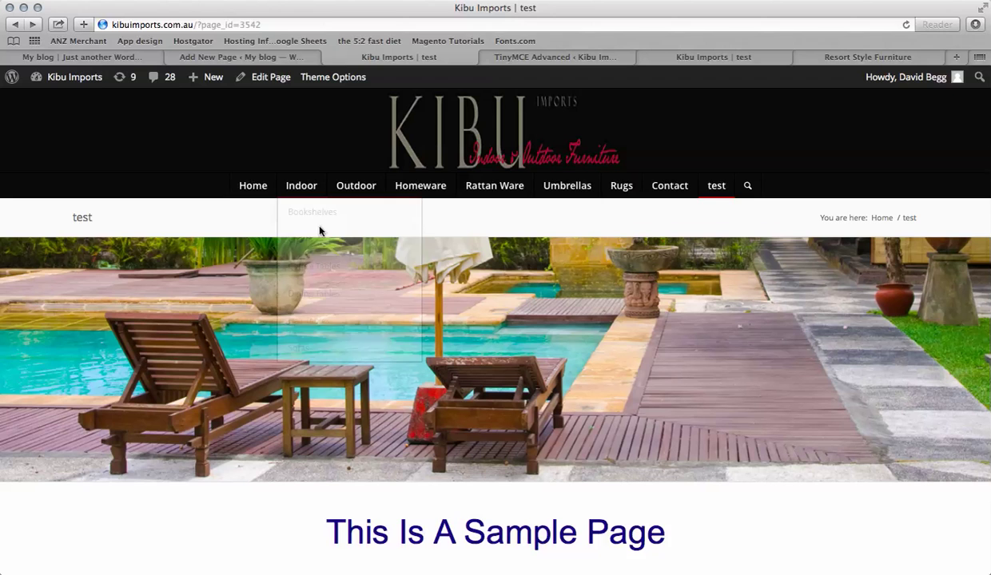
left_click(278, 82)
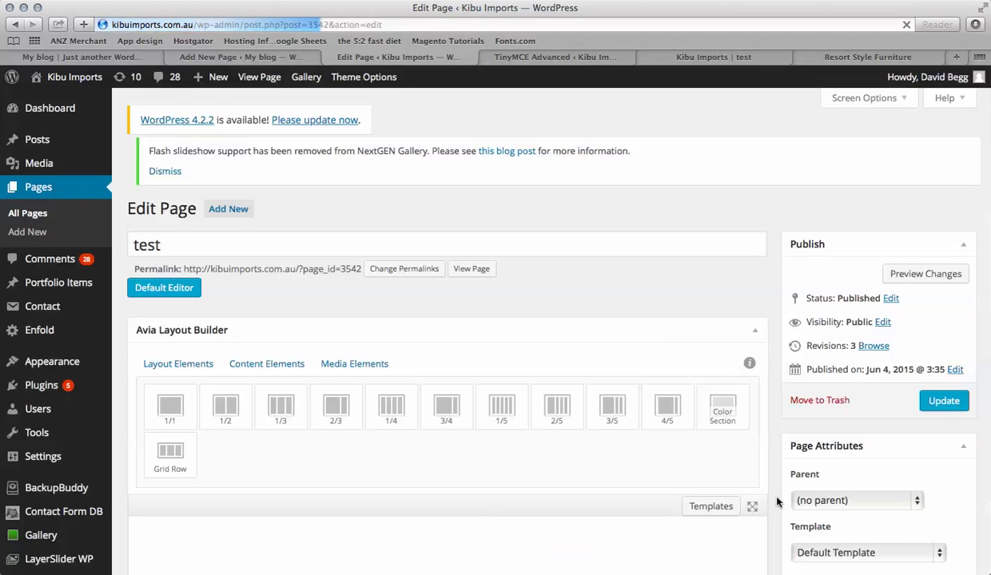
scroll(777, 502, "down", 5)
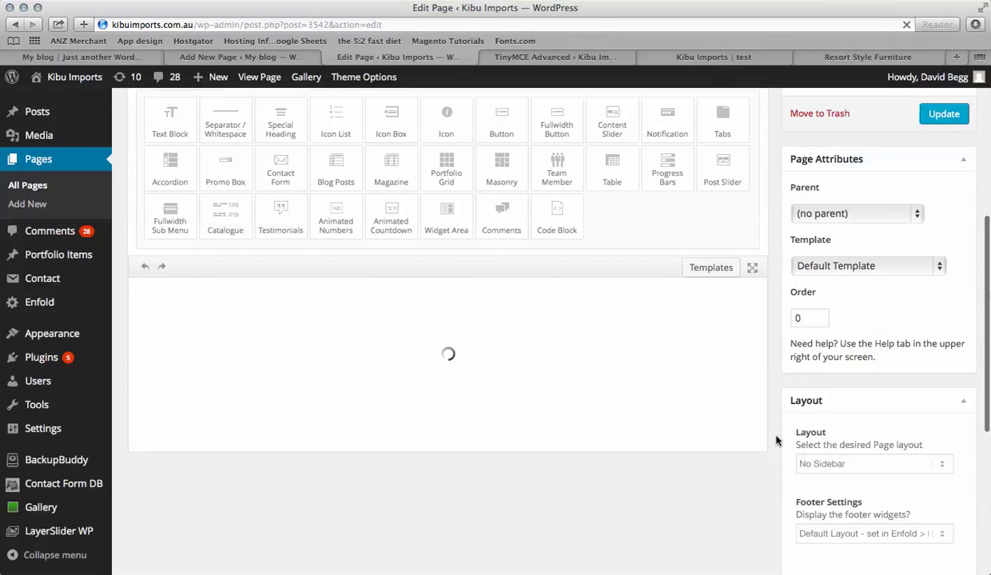
scroll(748, 380, "down", 5)
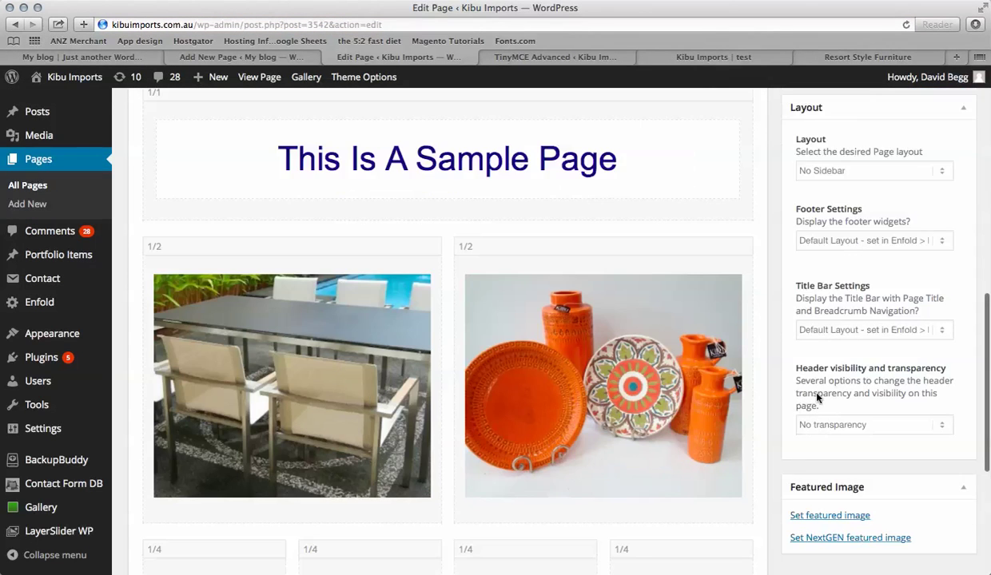
left_click(870, 327)
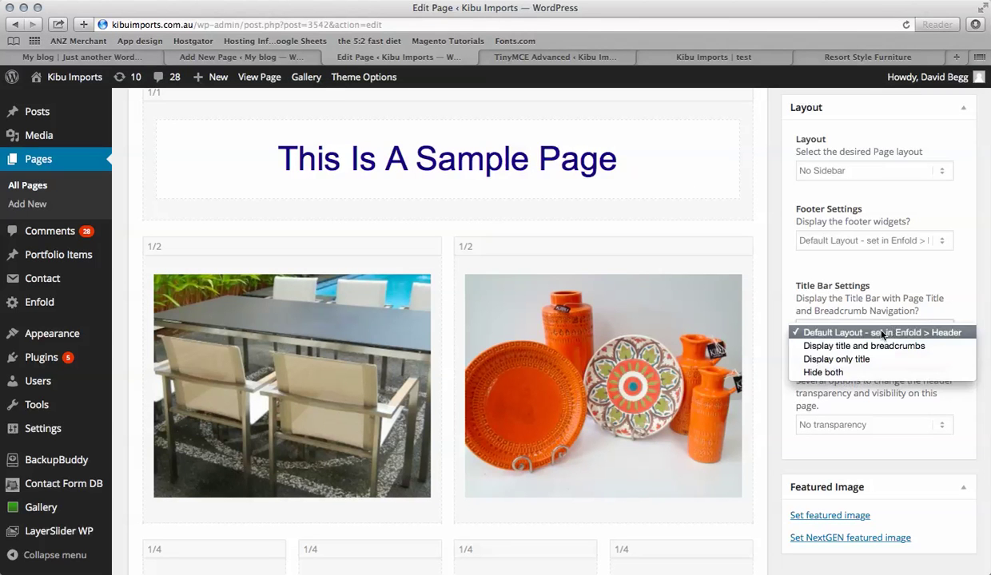
left_click(837, 373)
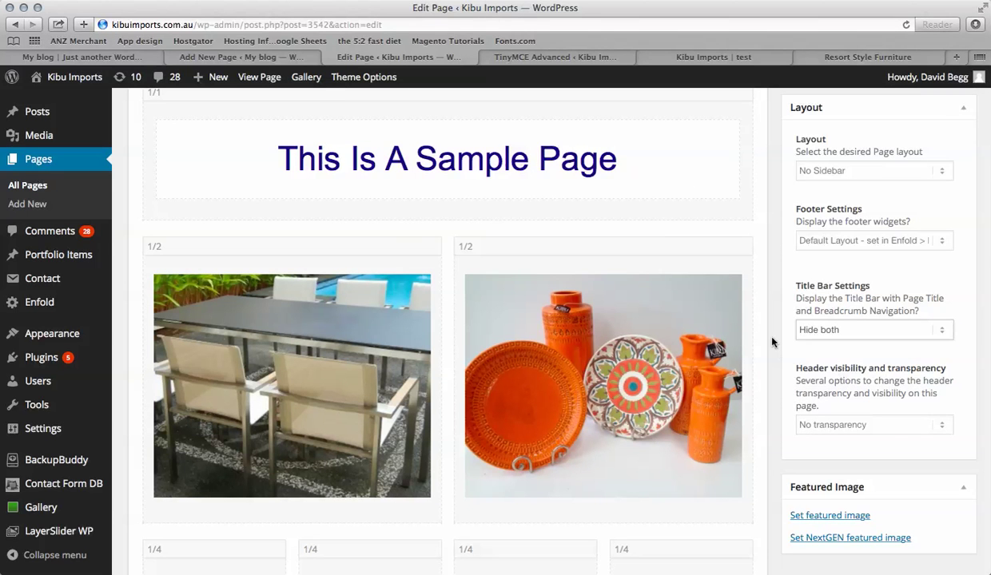
scroll(781, 349, "up", 10)
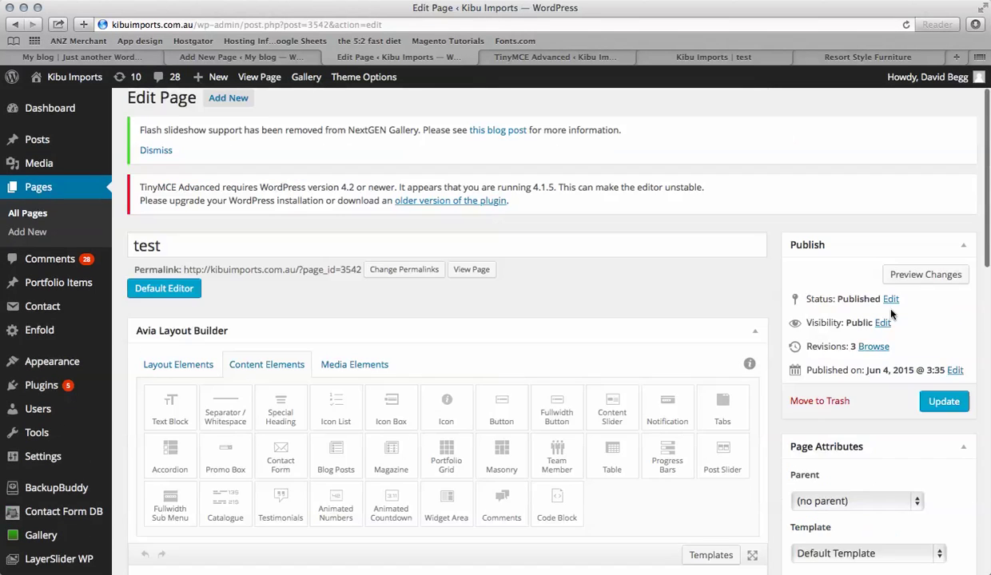
left_click(920, 396)
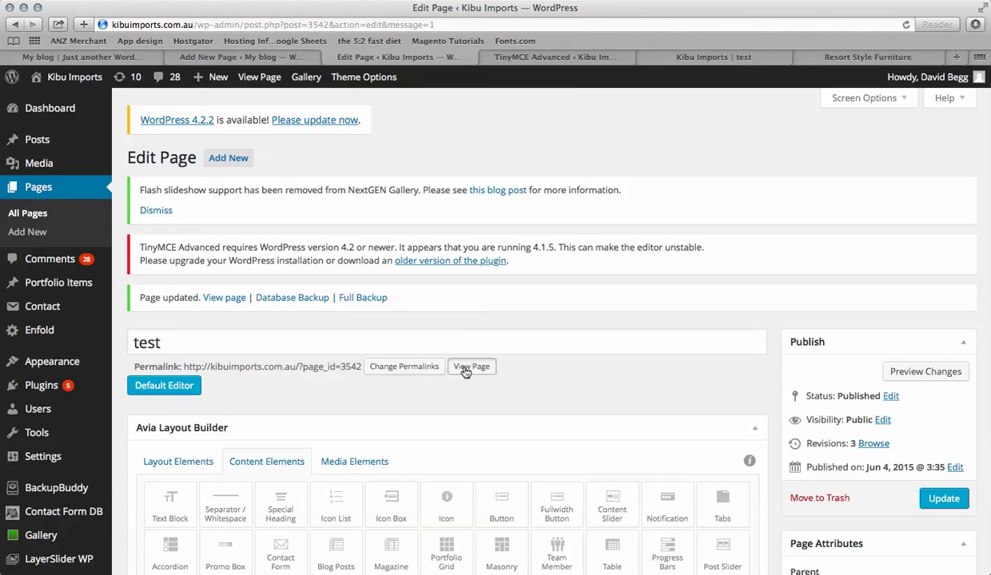
Step: View the updated test page and check its layout from the slider down to the row of four images
left_click(470, 366)
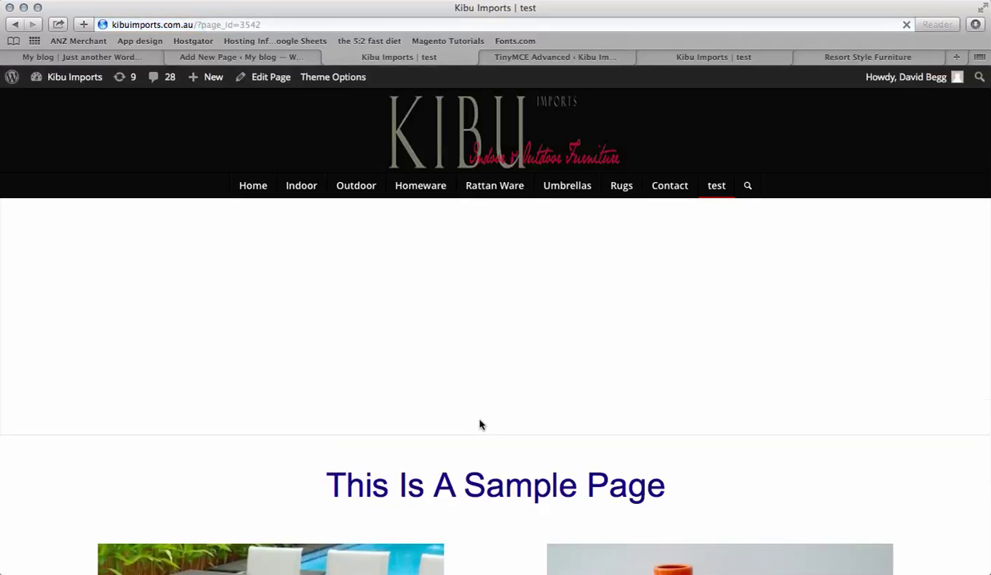
scroll(480, 424, "down", 5)
scroll(479, 425, "down", 3)
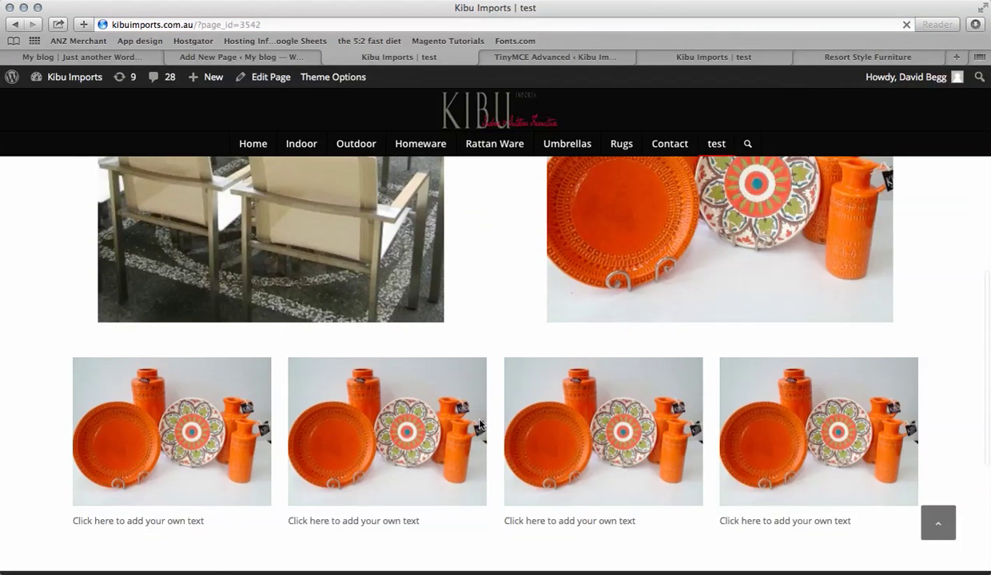
scroll(464, 407, "up", 10)
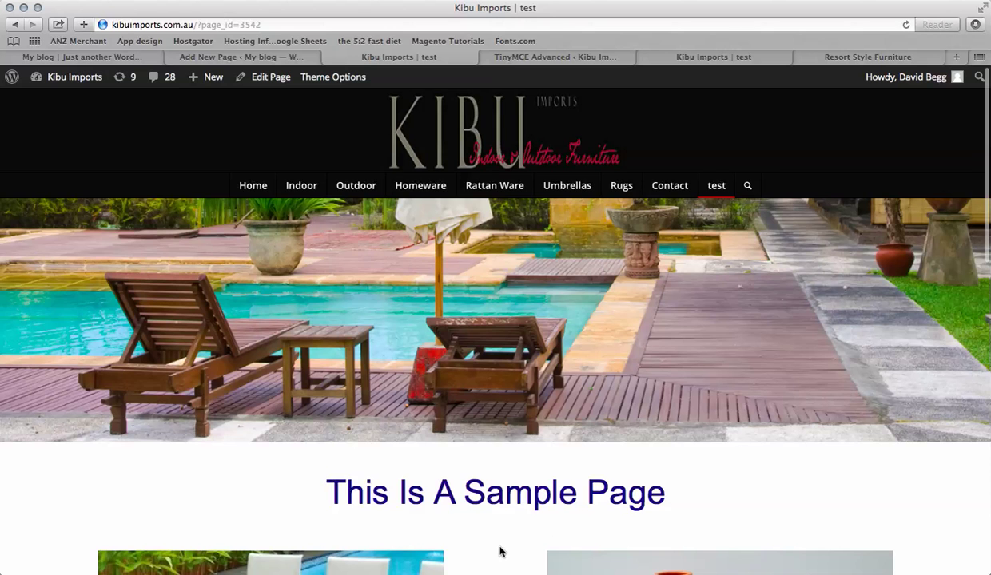
scroll(502, 548, "down", 10)
scroll(502, 548, "up", 3)
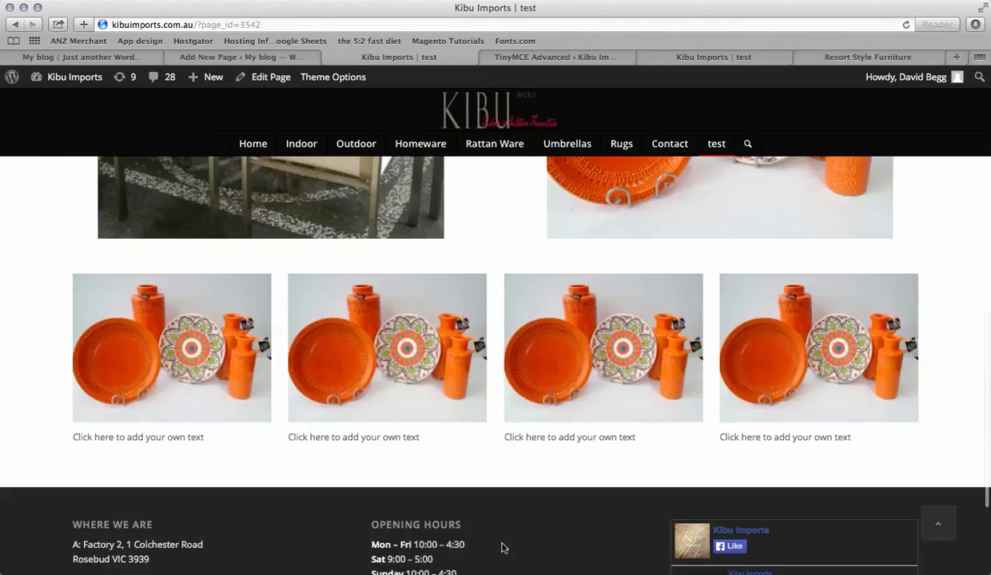
scroll(502, 548, "up", 8)
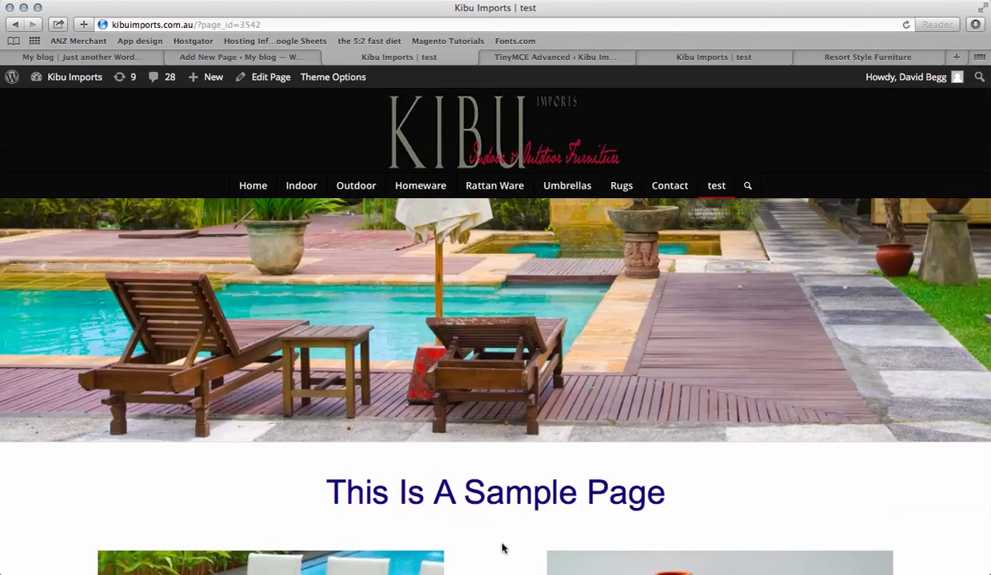
scroll(502, 548, "down", 2)
scroll(502, 548, "down", 2)
scroll(502, 548, "up", 4)
Step: View the second and third slides of the slider on the test page
mouse_move(502, 386)
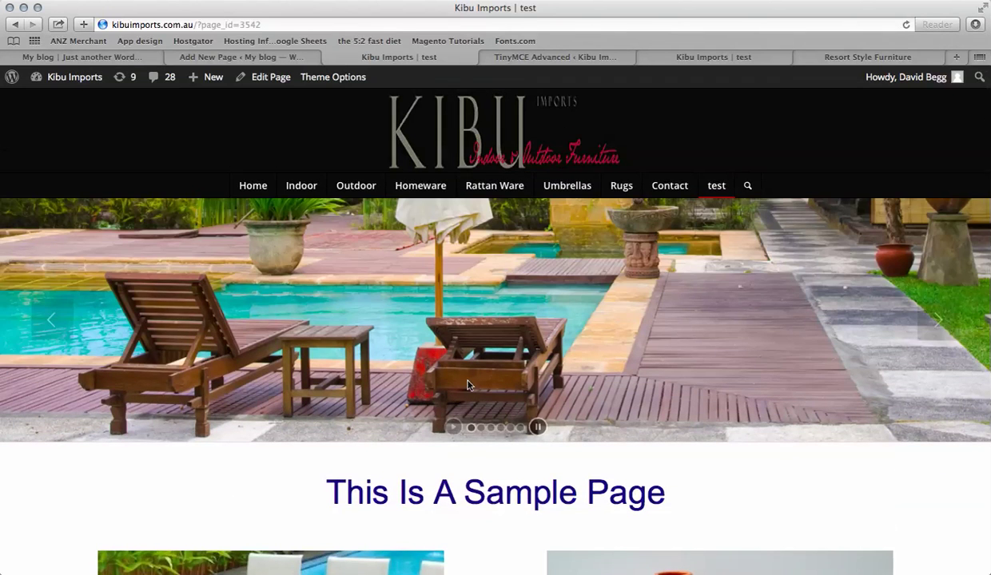
left_click(482, 428)
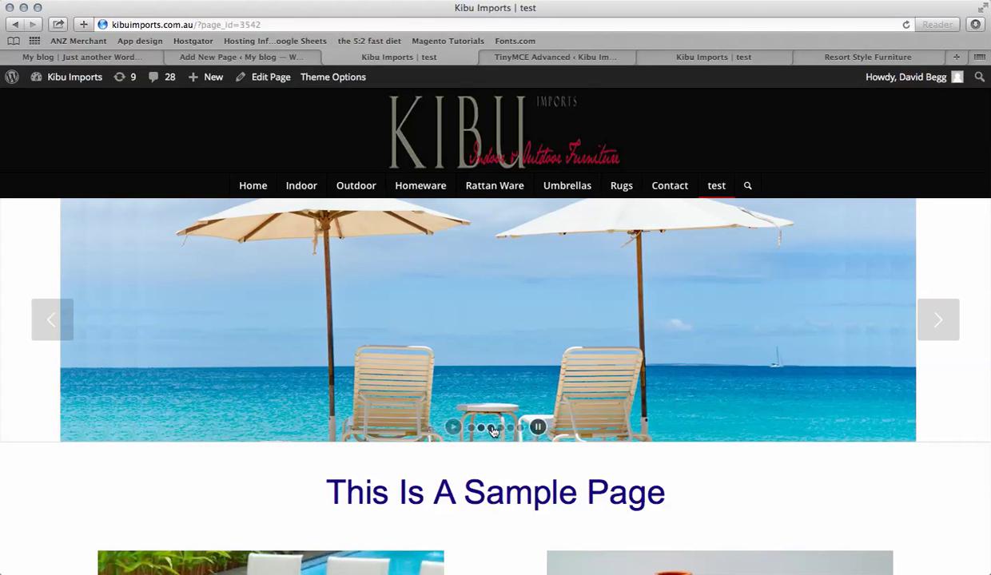
left_click(493, 430)
scroll(585, 446, "up", 1)
scroll(584, 447, "down", 1)
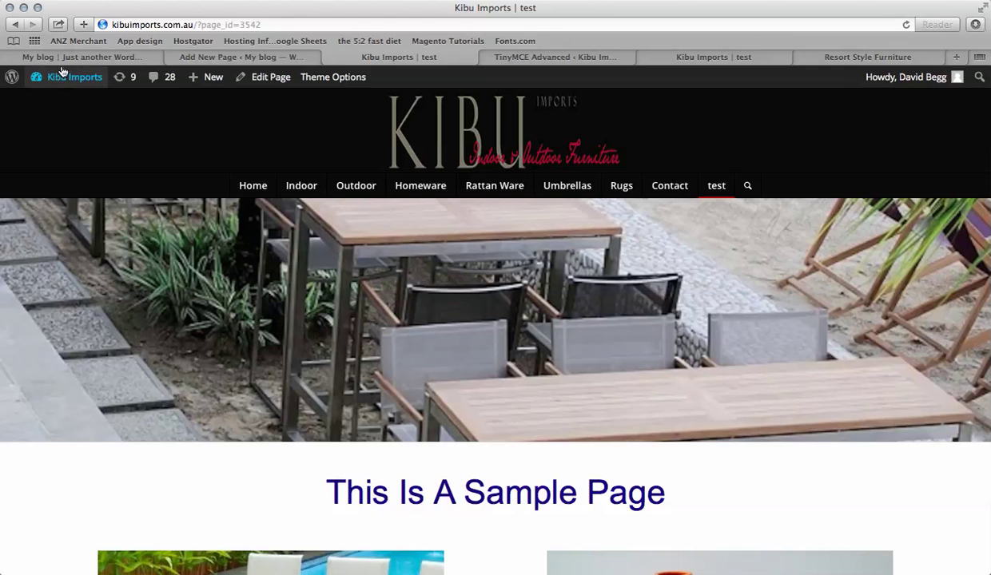
Step: Go to the site's dashboard, open the LayerSlider WP slider list and dismiss the social sharing pop-up
mouse_move(61, 77)
left_click(57, 104)
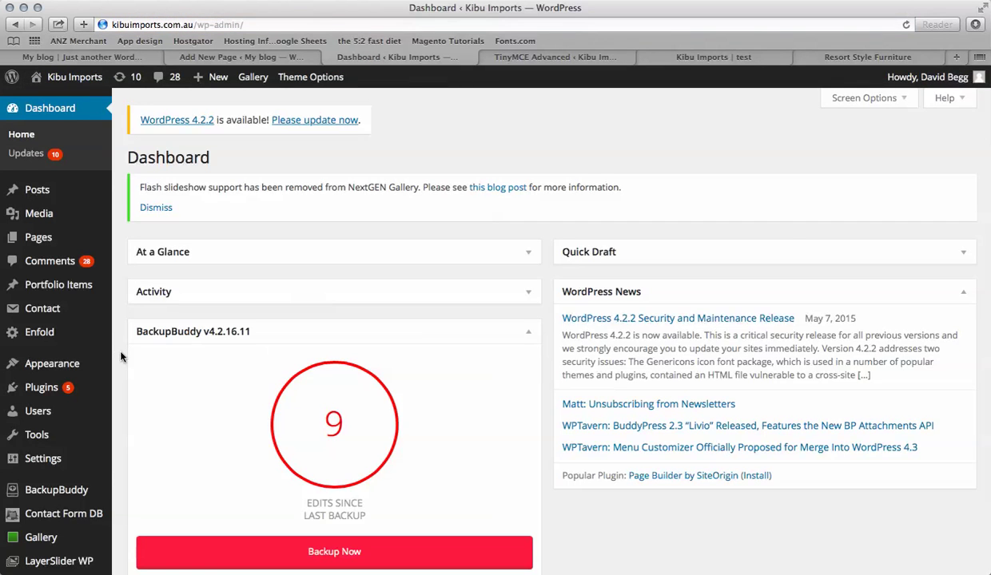
scroll(121, 357, "down", 2)
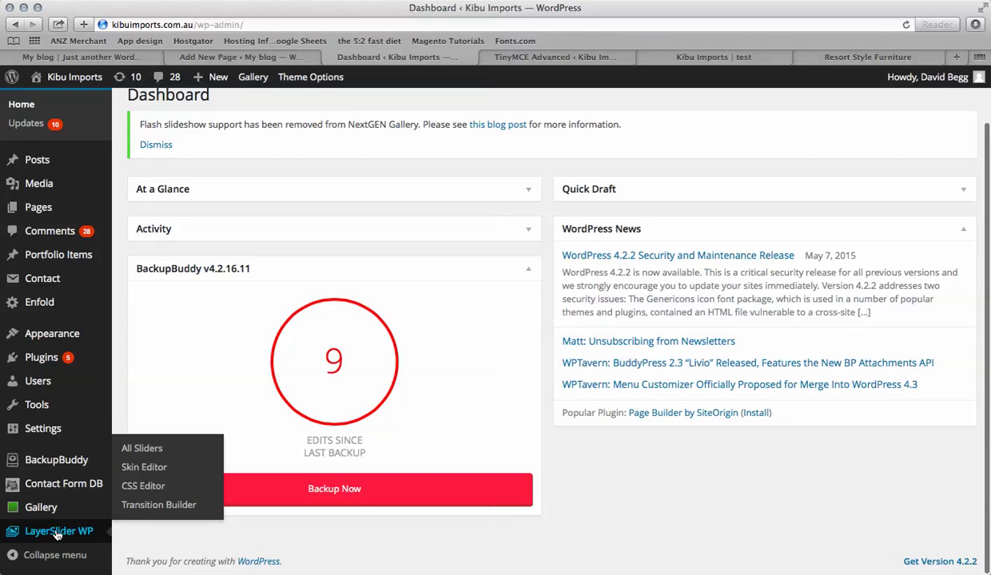
left_click(57, 532)
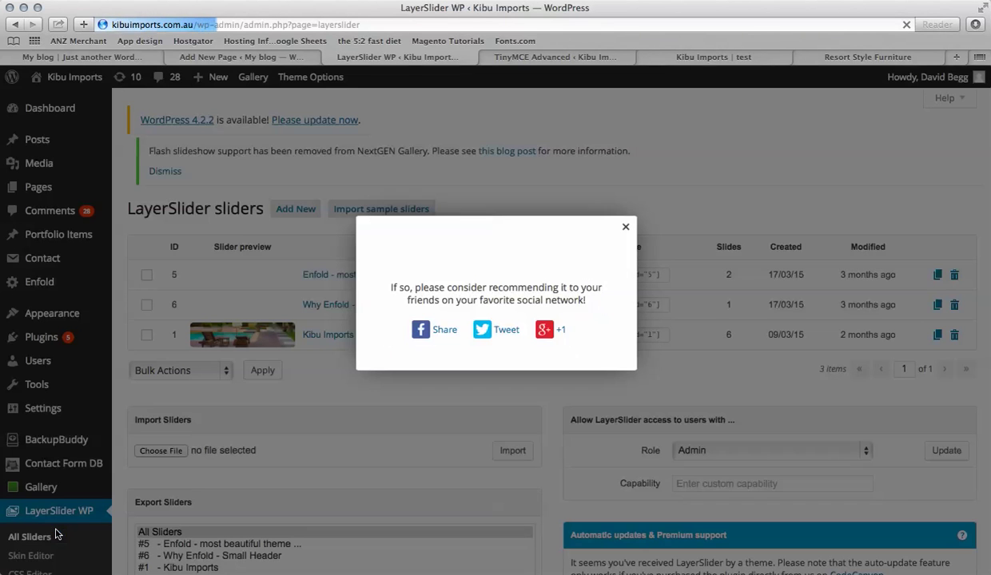
left_click(626, 228)
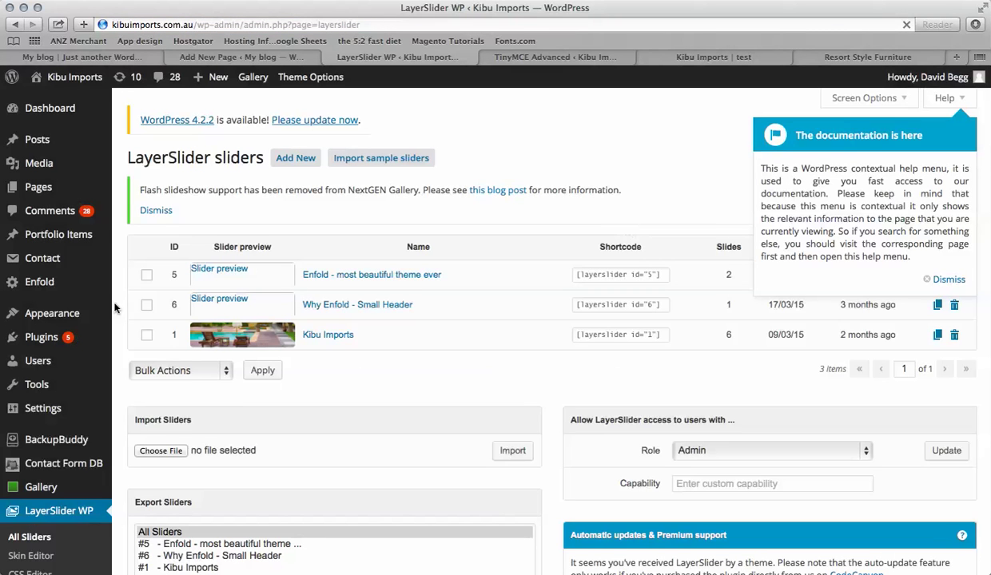
Step: Permanently delete the sliders "Enfold - most beautiful theme ever" and "Why Enfold - Small Header" with a bulk action
left_click(148, 304)
left_click(161, 373)
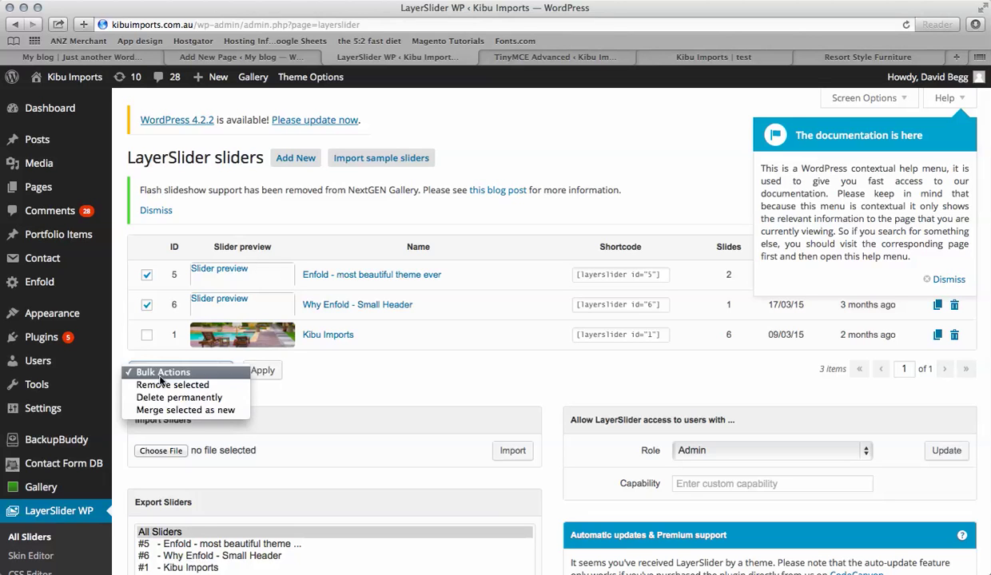
left_click(170, 397)
left_click(256, 372)
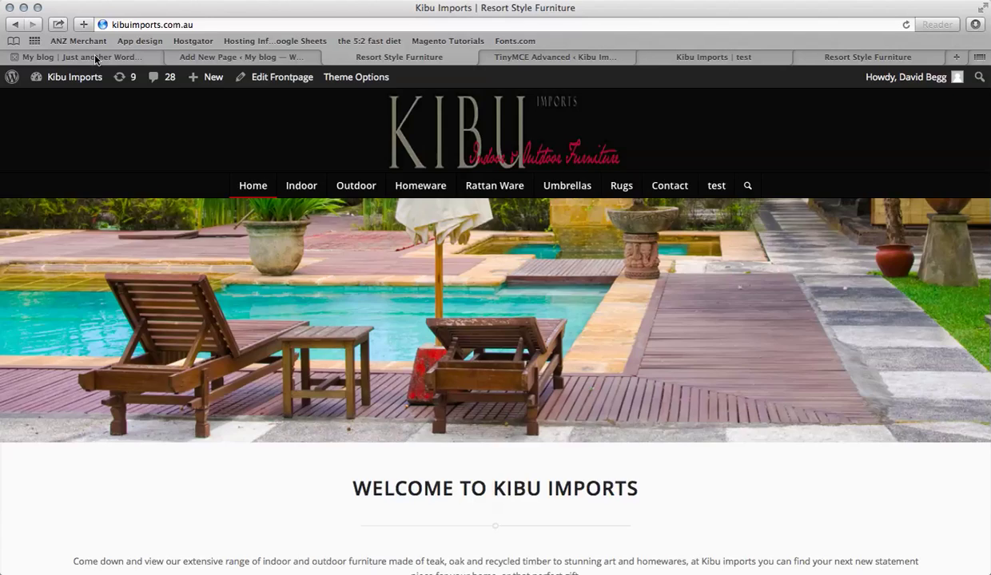
left_click(95, 58)
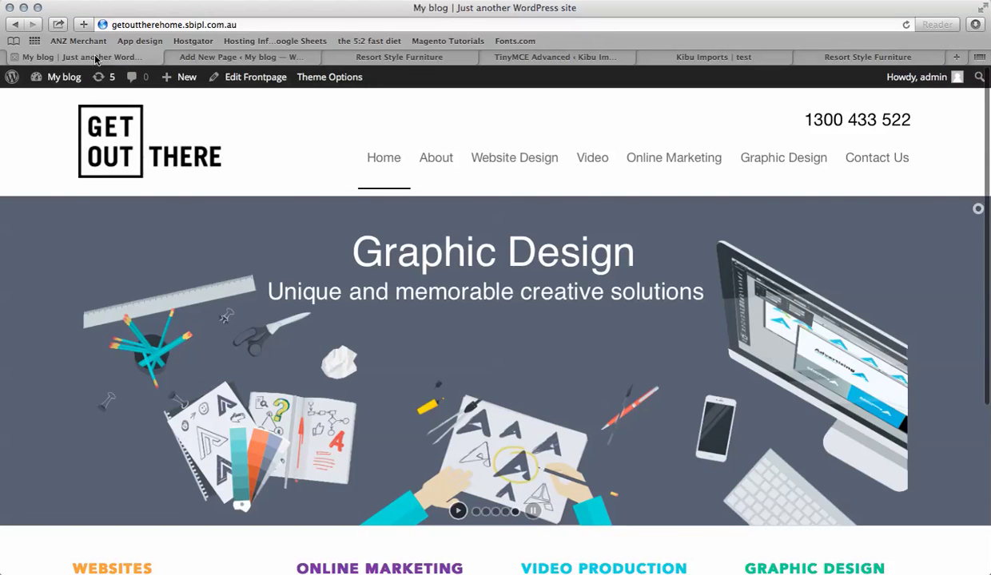
left_click(15, 57)
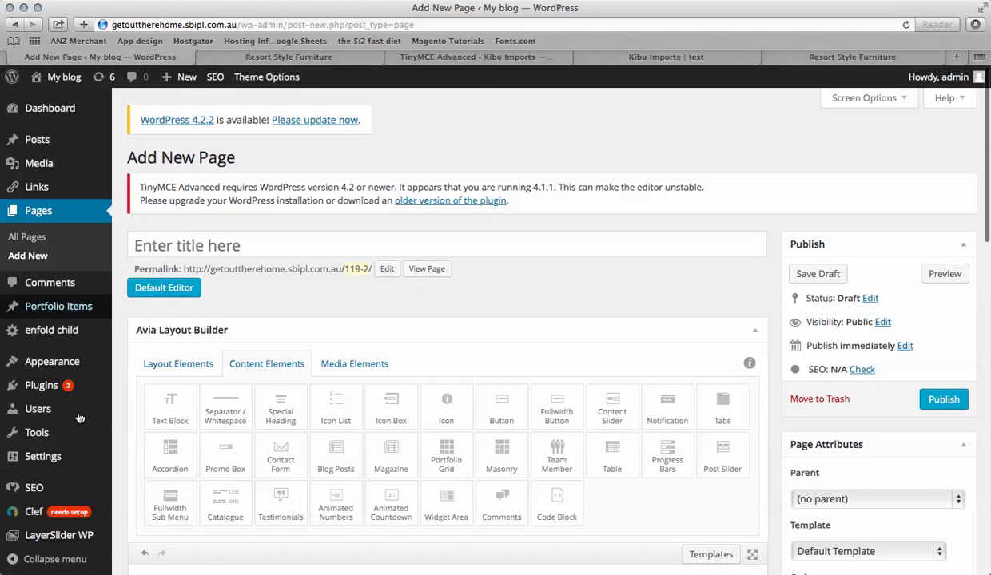
left_click(49, 538)
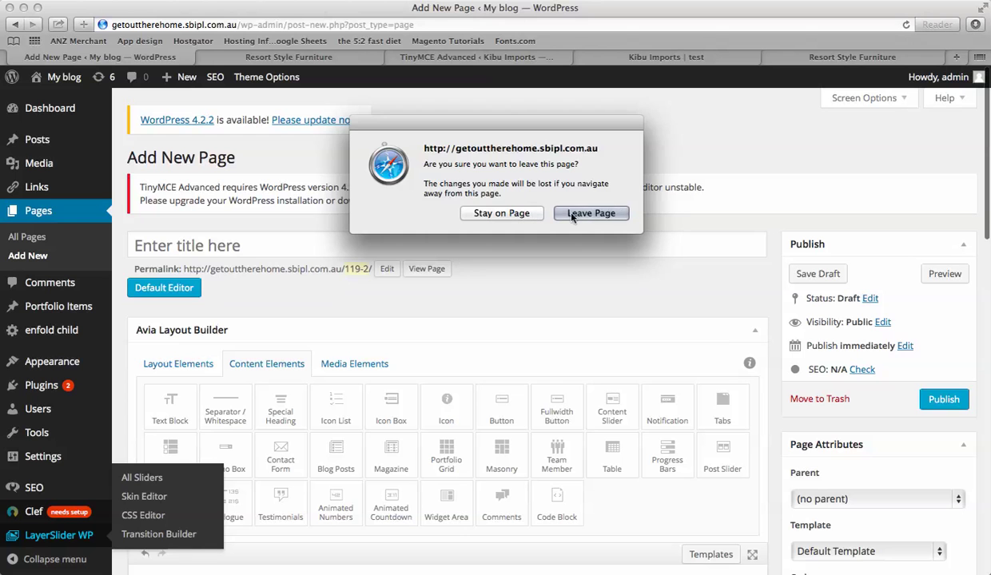
left_click(514, 213)
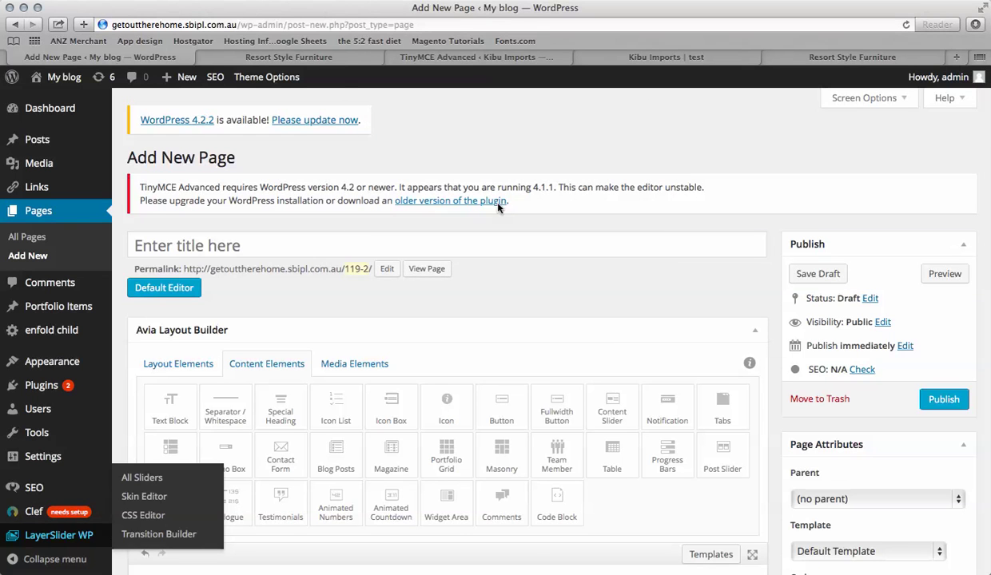
Step: From the Kibu Imports TinyMCE Advanced settings page, go to the LayerSlider slider list and open the Kibu Imports slider for editing
left_click(438, 59)
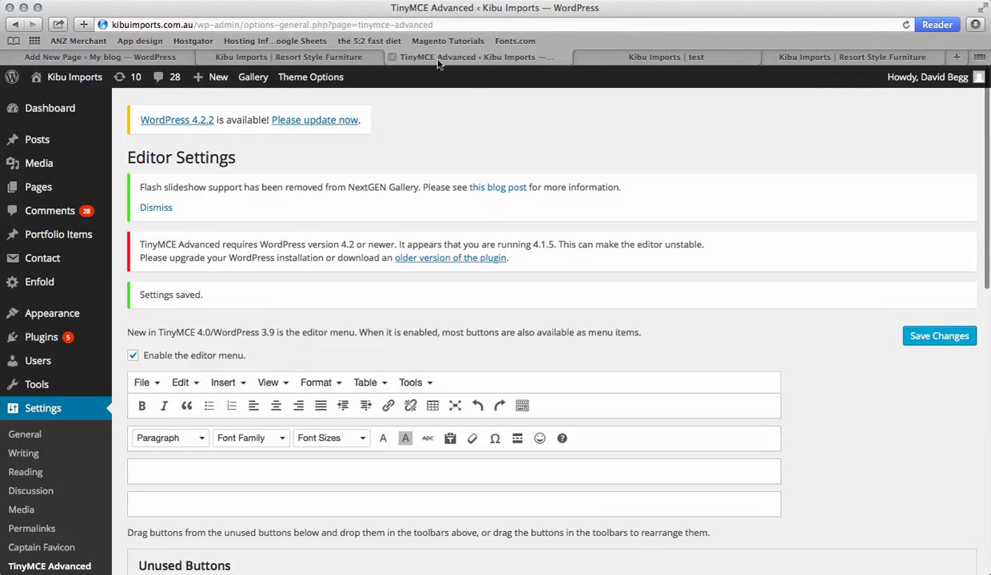
scroll(342, 240, "down", 7)
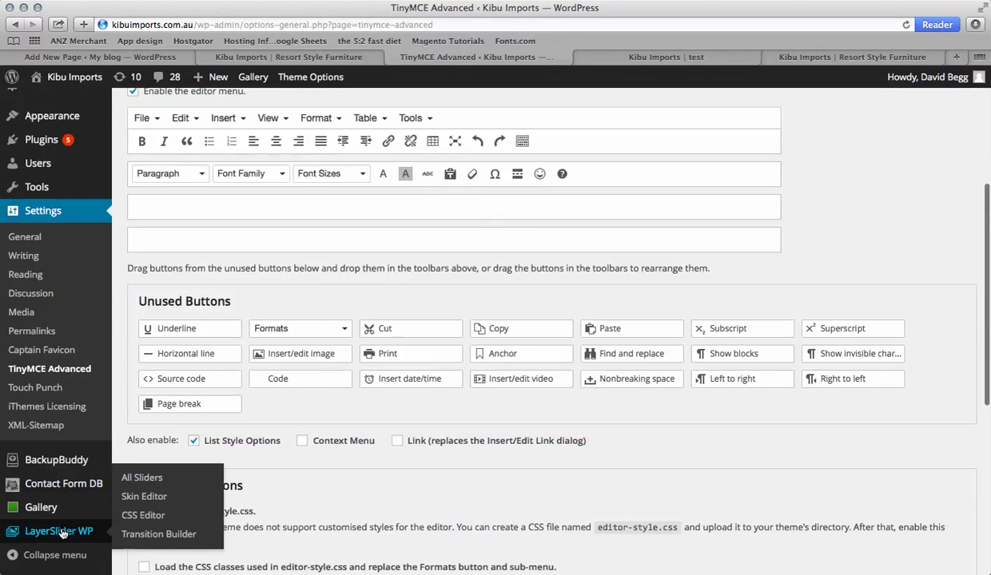
left_click(61, 532)
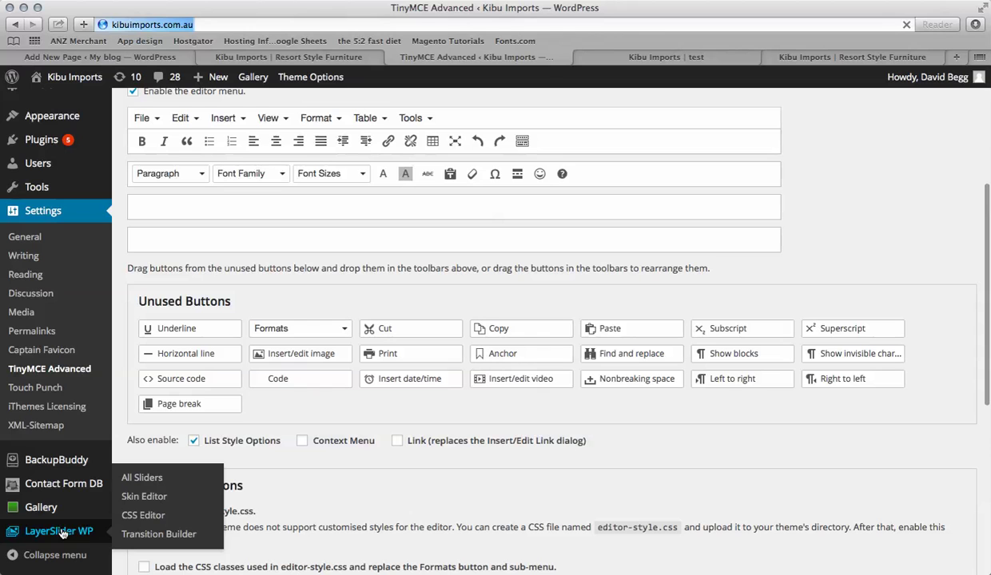
left_click(145, 479)
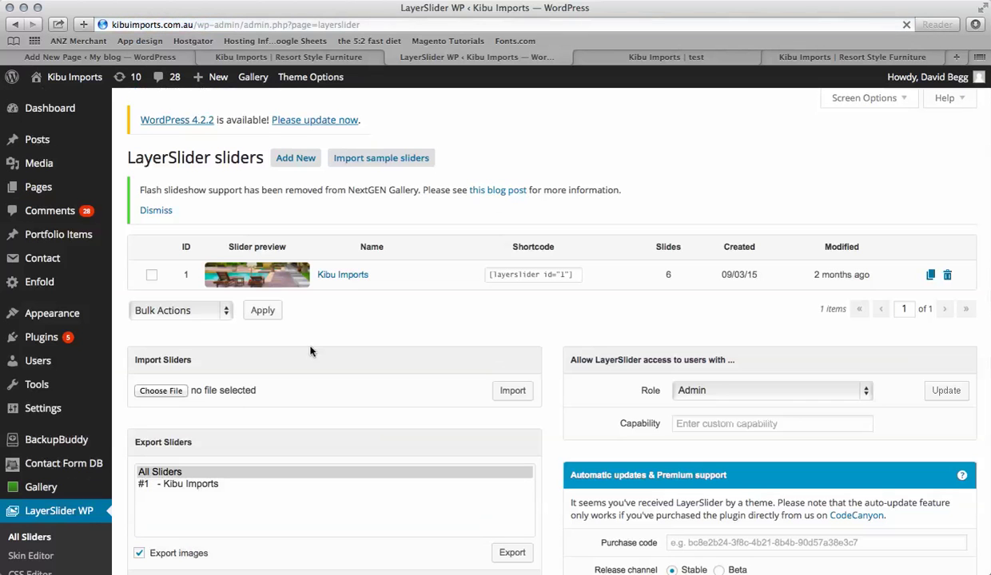
left_click(338, 275)
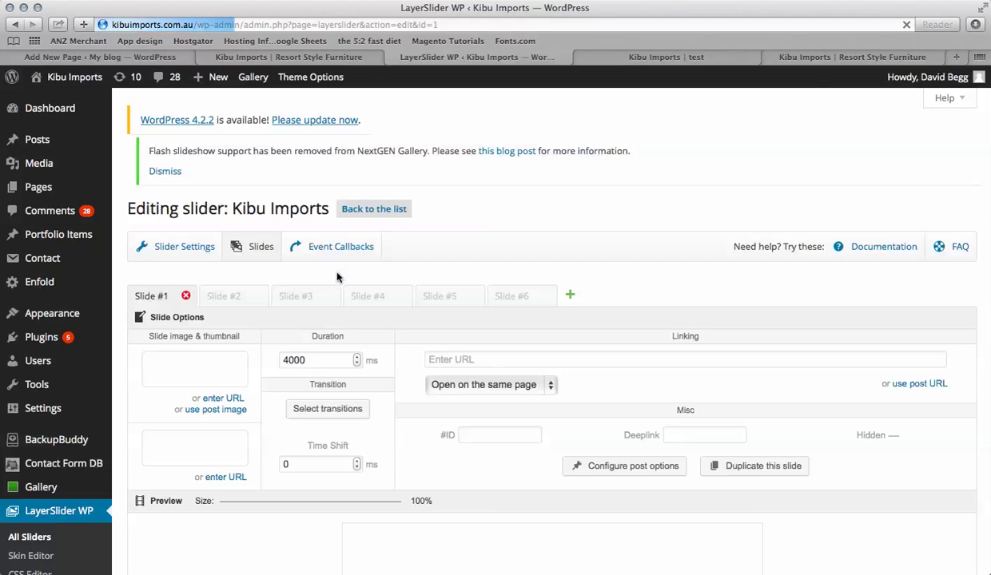
Step: Examine Slide #1's options, preview and layers, including the slide image setting
scroll(605, 406, "down", 5)
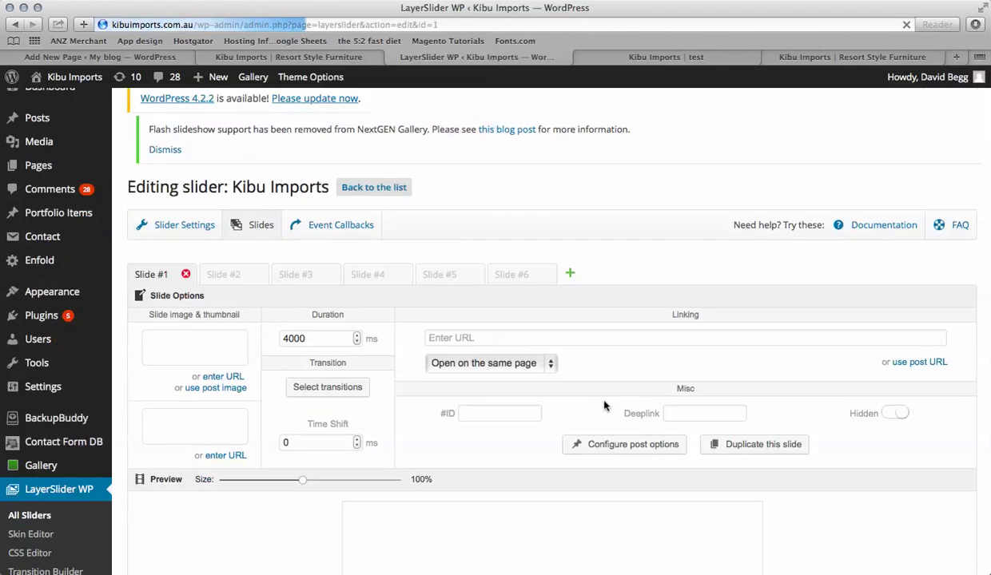
scroll(605, 406, "up", 3)
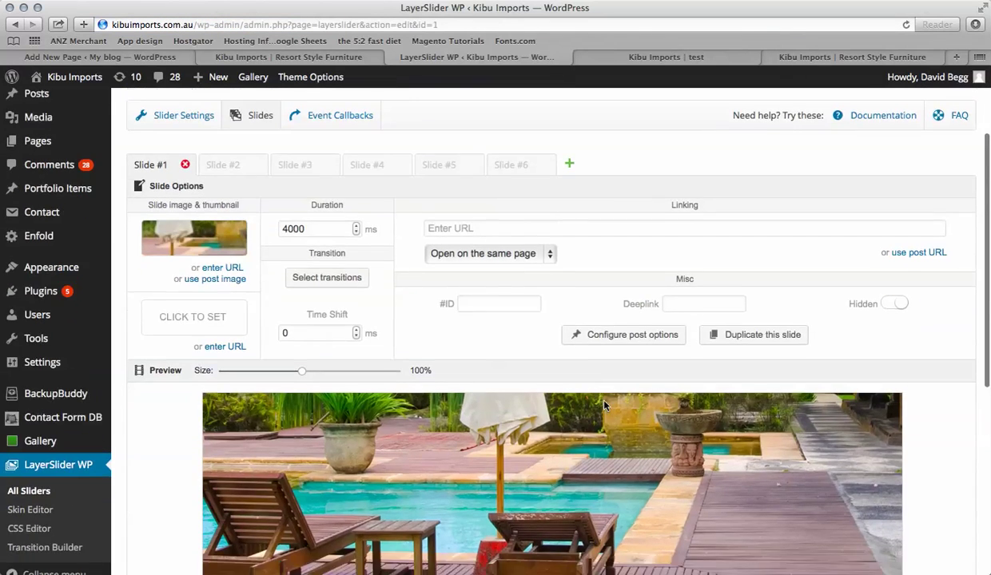
scroll(605, 406, "down", 5)
scroll(605, 406, "down", 2)
scroll(605, 406, "up", 4)
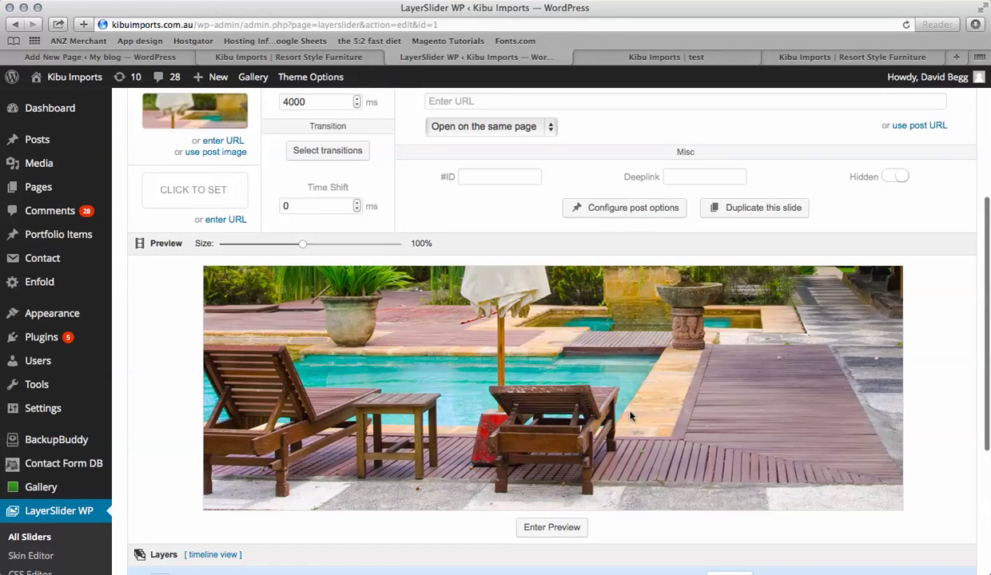
scroll(478, 386, "up", 3)
mouse_move(197, 221)
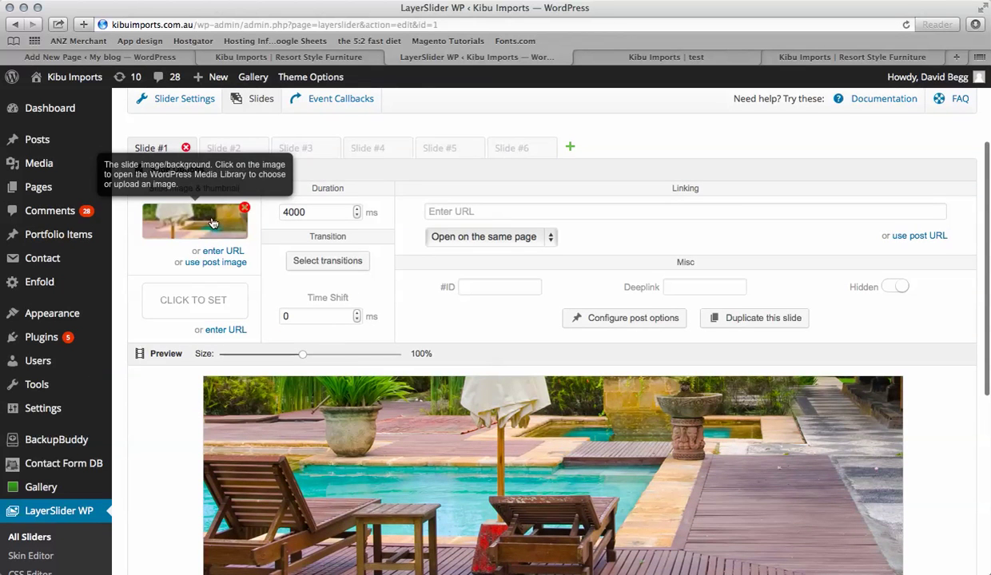
Step: Open Slide #2 of the Kibu Imports slider and examine its image, options and preview
left_click(237, 150)
mouse_move(195, 218)
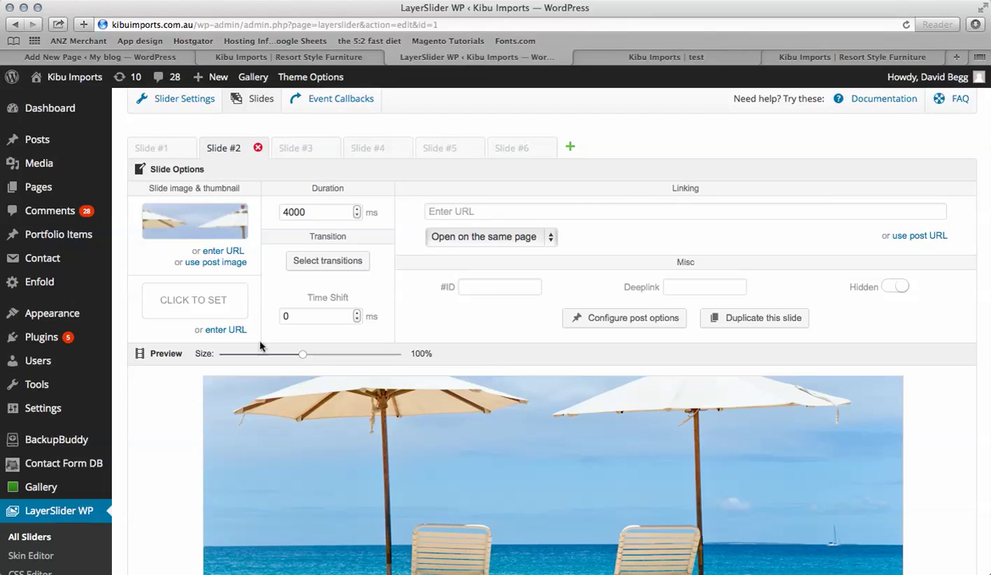
scroll(296, 448, "down", 3)
scroll(308, 476, "up", 1)
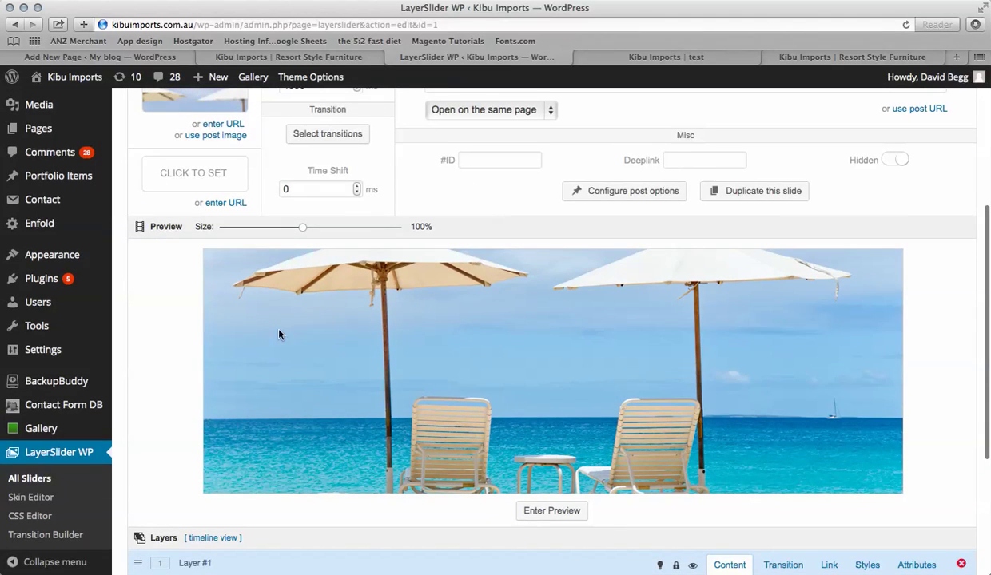
scroll(331, 370, "up", 5)
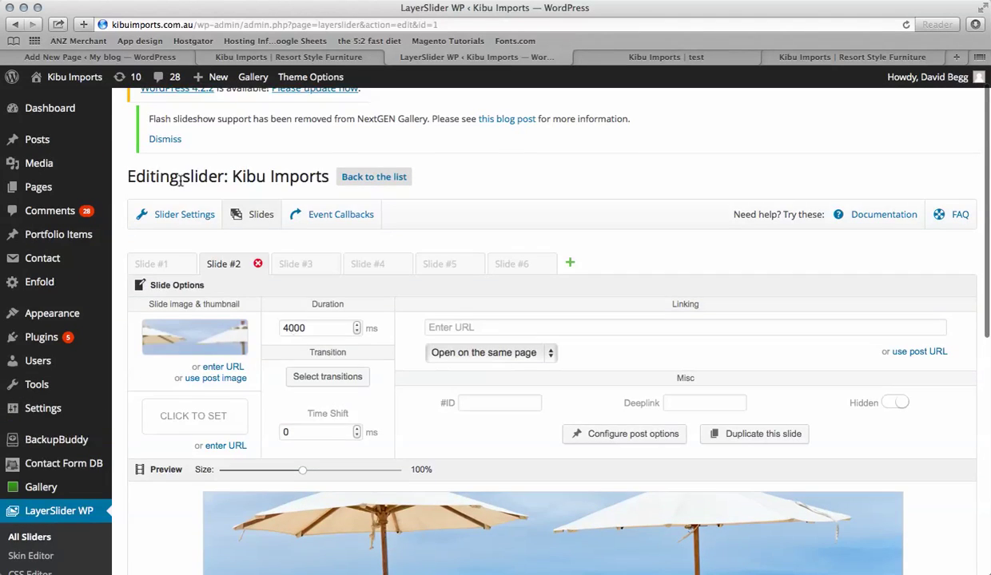
Step: Review the slider's layout dimensions and responsive settings, and return to its slides
left_click(181, 223)
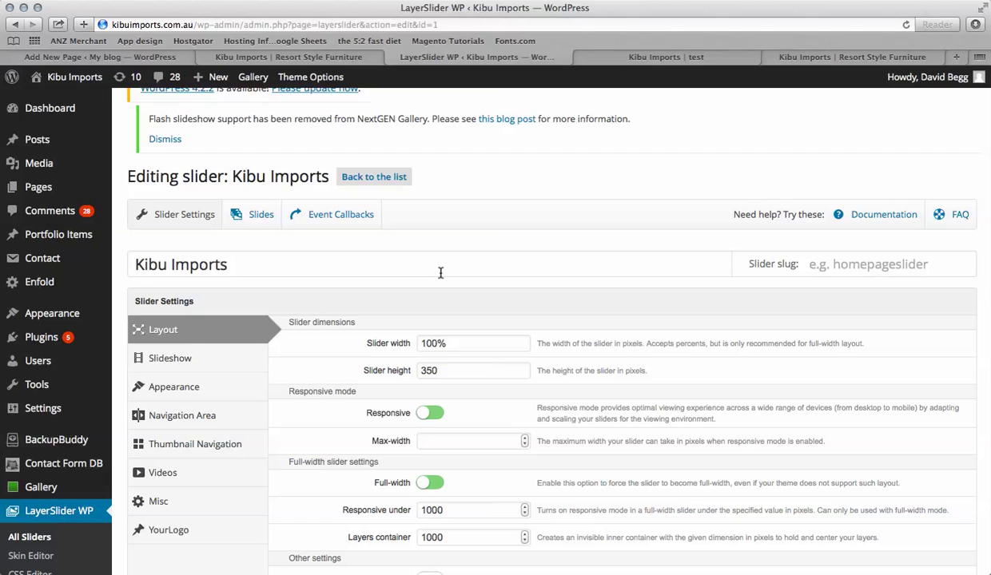
left_click(259, 216)
scroll(368, 354, "down", 1)
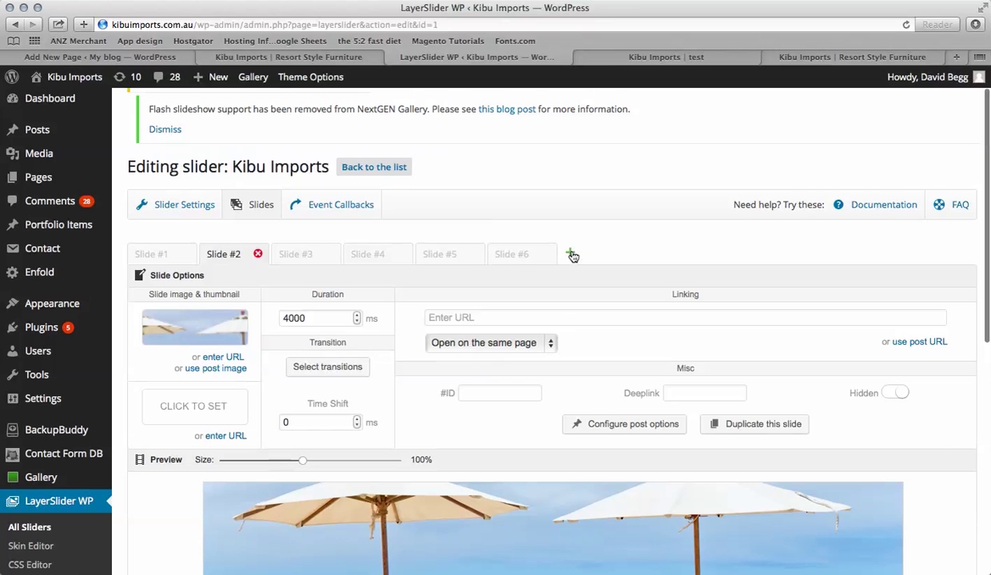
Step: Add a seventh slide and set its slide image to beach-chairs.png from the media library
left_click(572, 255)
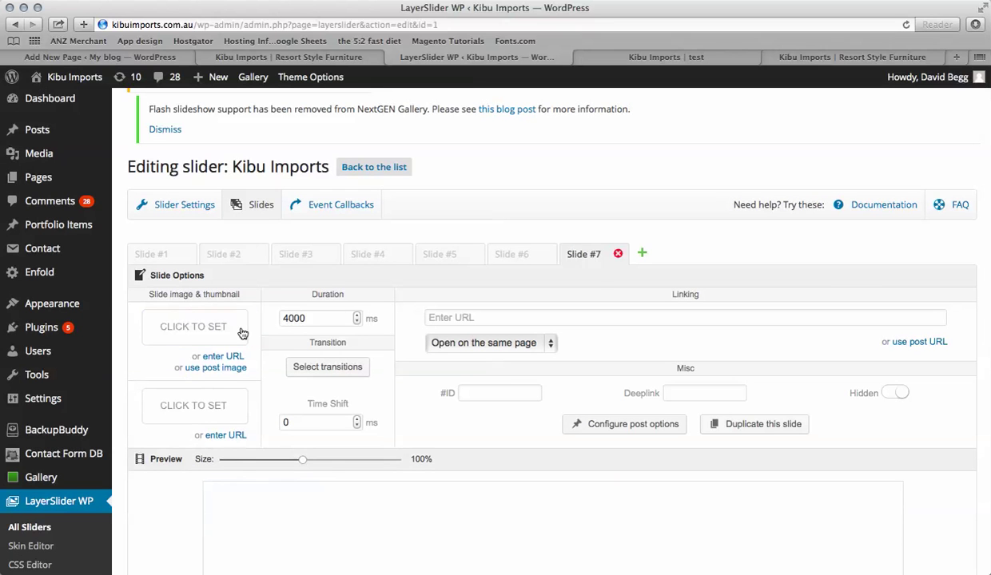
left_click(206, 331)
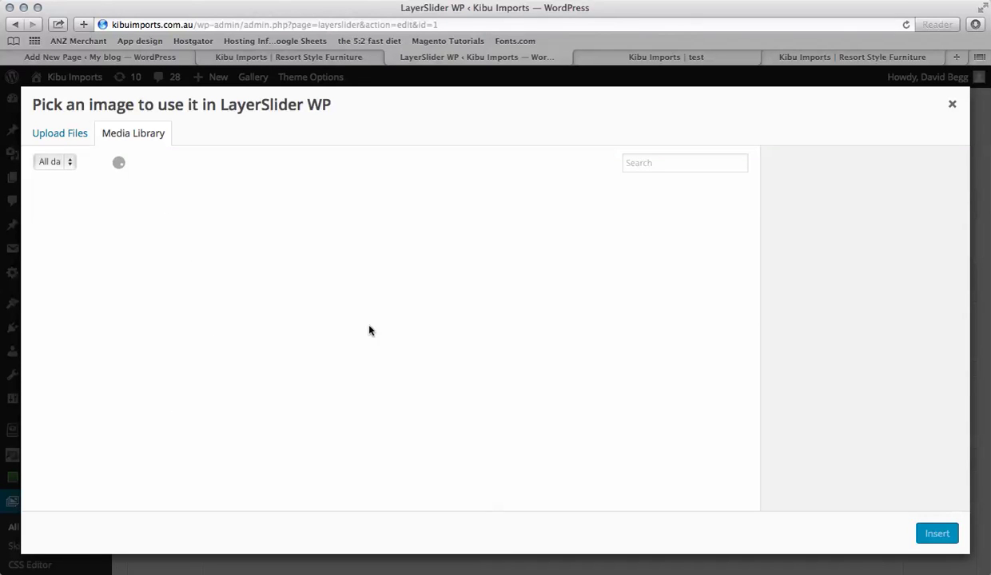
scroll(386, 382, "down", 1)
scroll(385, 382, "up", 1)
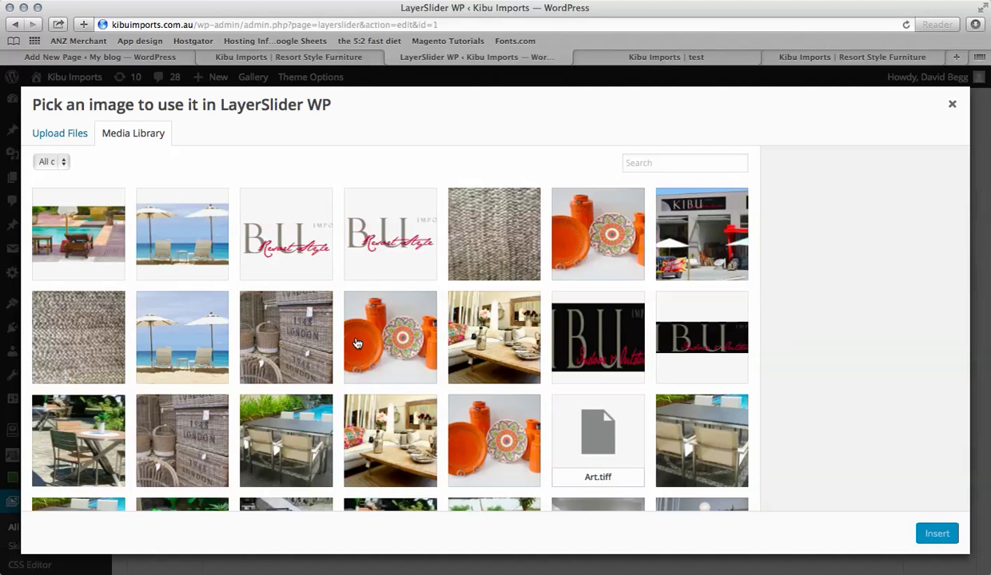
left_click(82, 243)
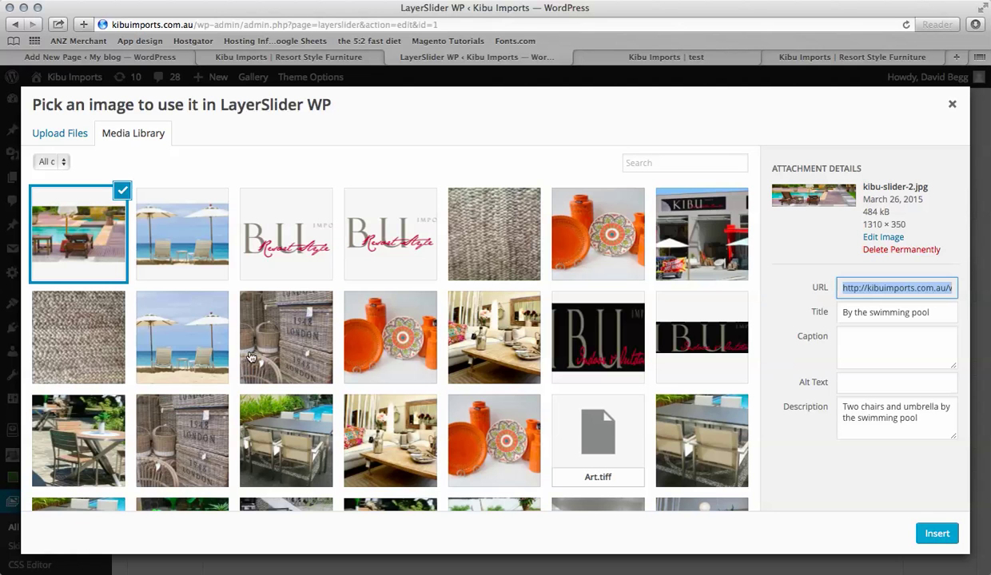
scroll(256, 408, "down", 3)
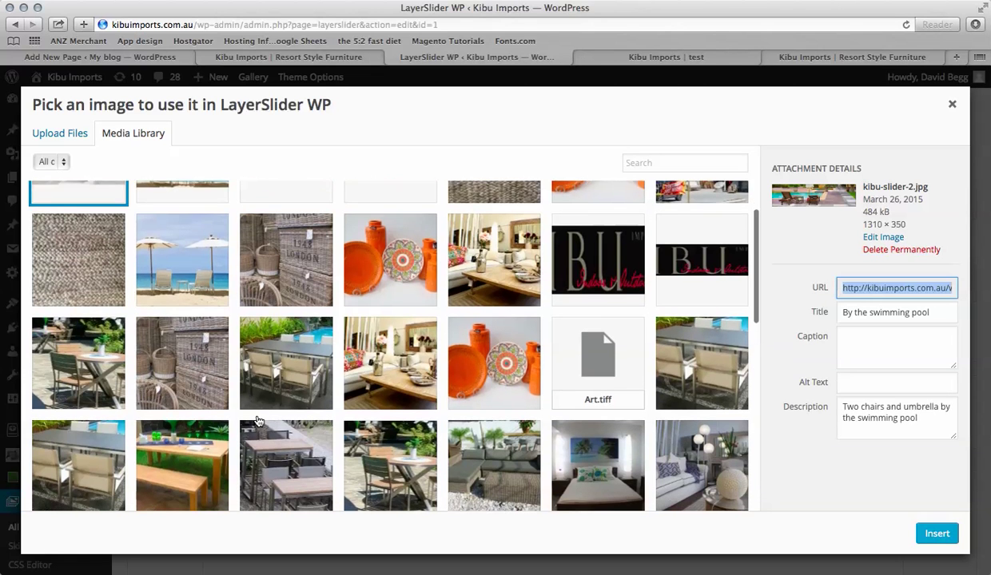
scroll(232, 320, "up", 3)
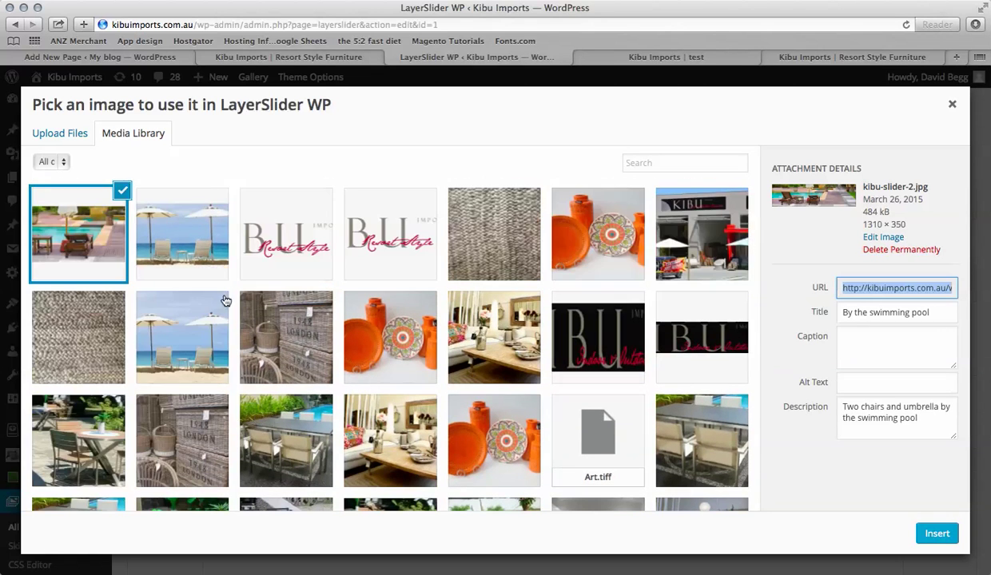
left_click(189, 247)
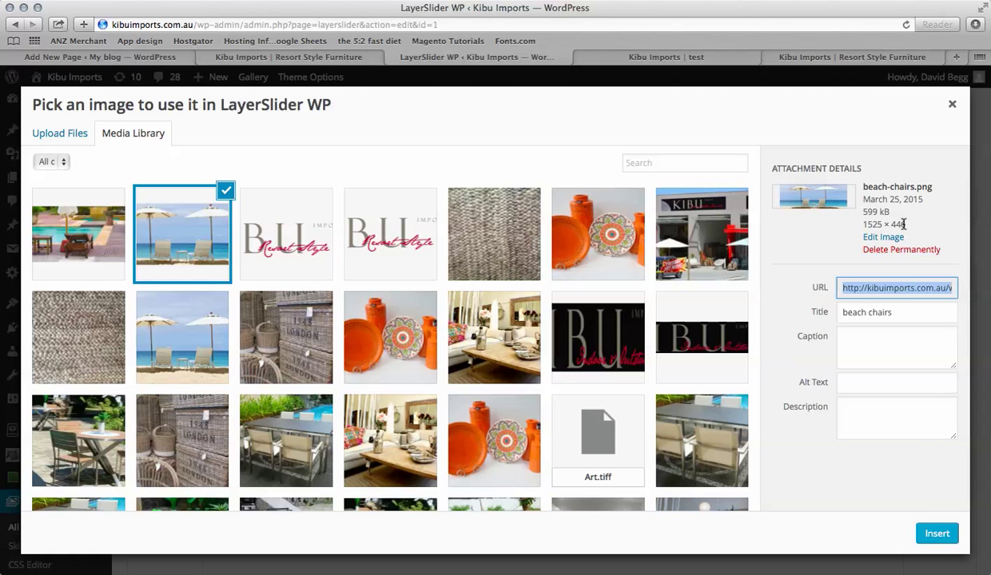
left_click(936, 535)
Step: Check the new slide's preview against the slider height setting and look over its layer and saving options
scroll(916, 470, "down", 8)
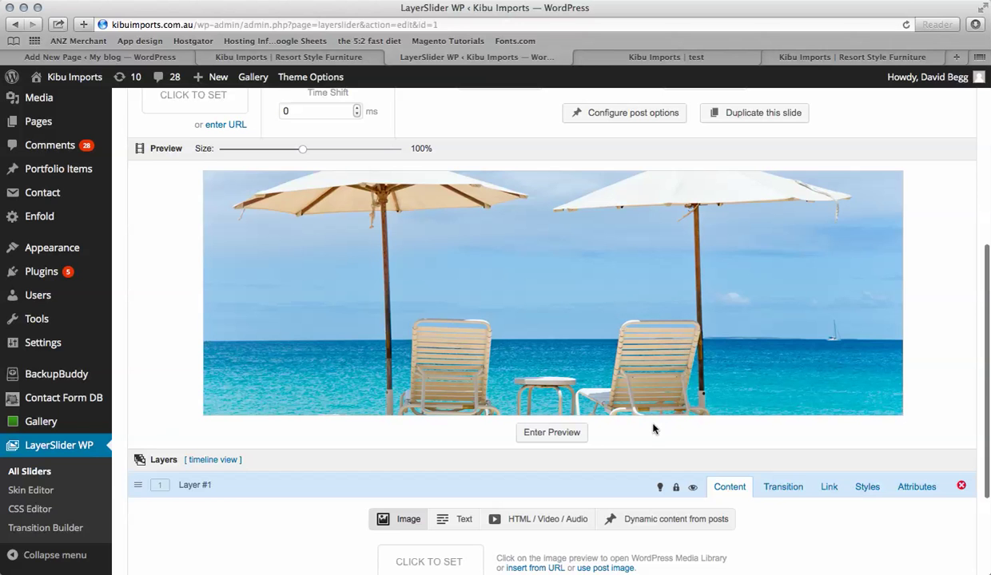
scroll(653, 429, "up", 7)
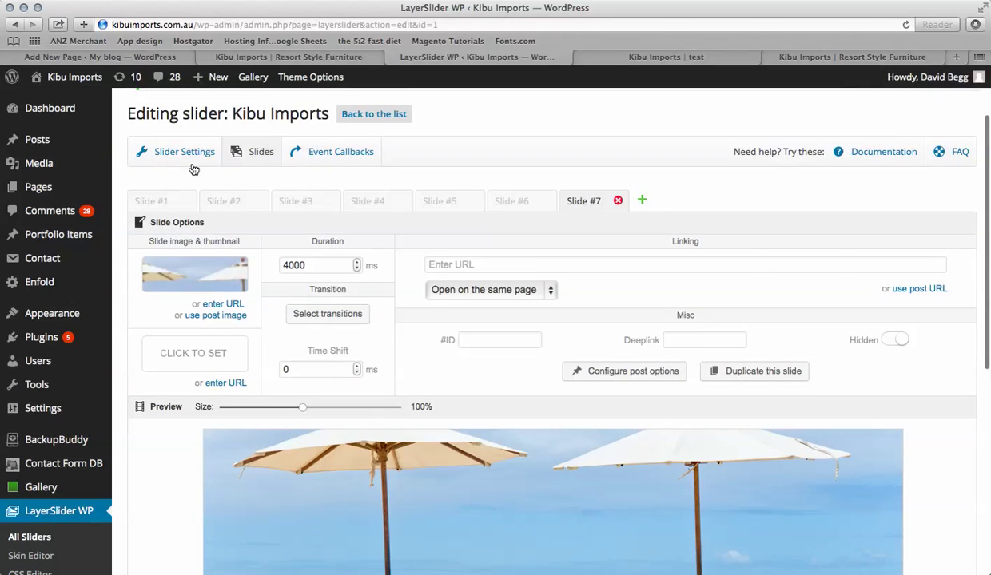
left_click(190, 157)
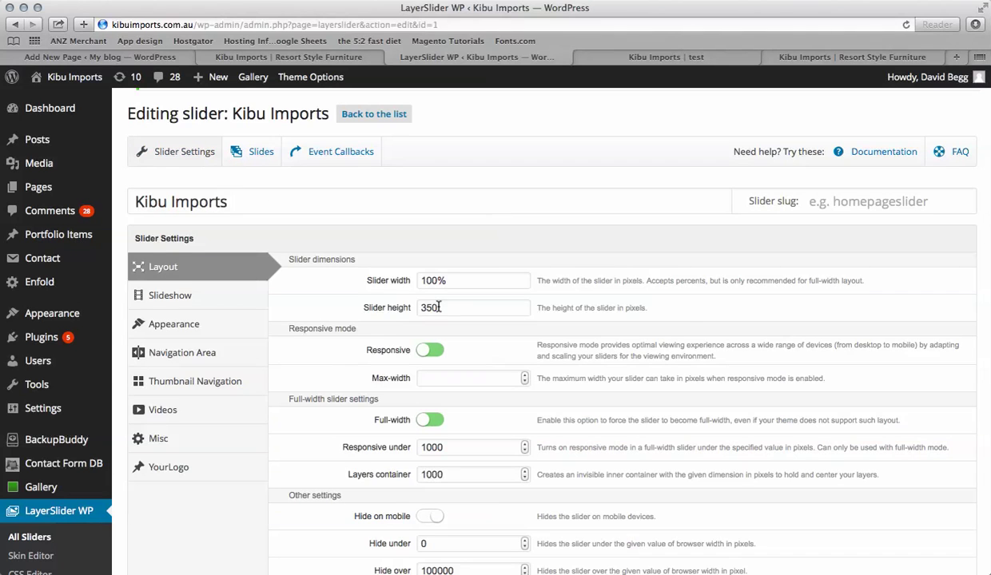
left_click(249, 156)
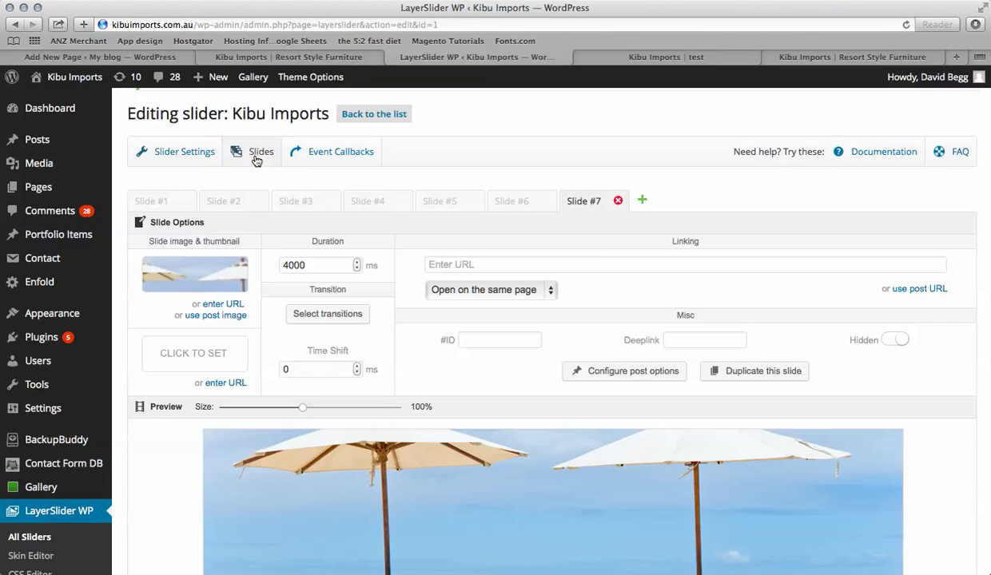
scroll(592, 352, "down", 10)
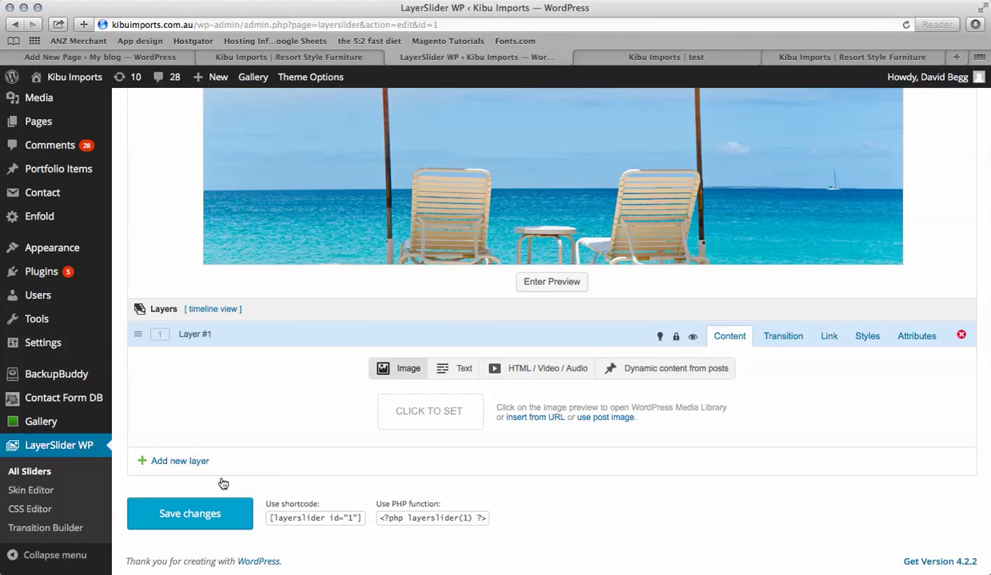
Step: Delete Slide #7 from the Kibu Imports slider
scroll(348, 306, "up", 8)
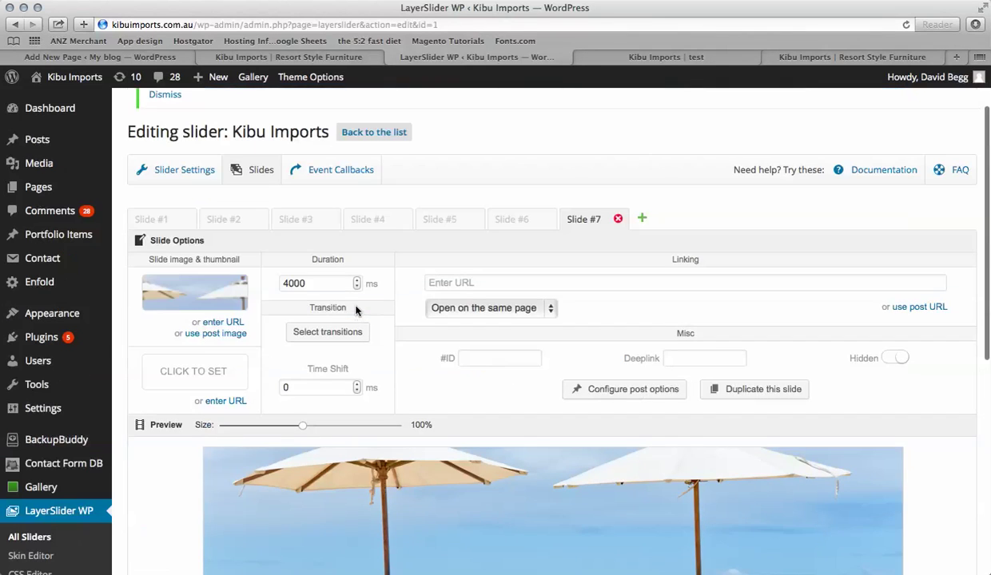
left_click(618, 218)
left_click(605, 205)
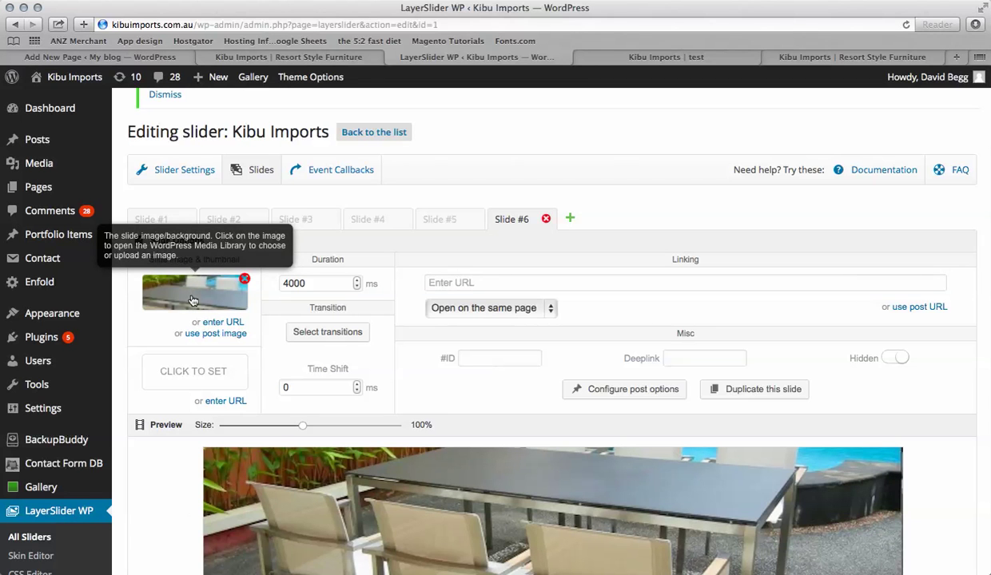
Step: Make Layer #1 of Slide #6 a text layer with the content "Sample Text"
scroll(181, 509, "down", 5)
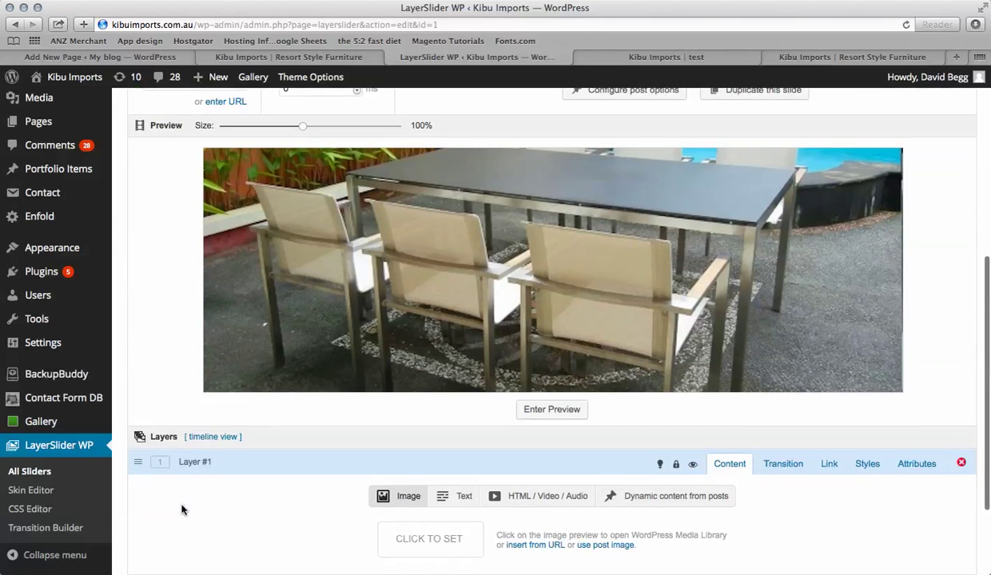
scroll(182, 509, "down", 2)
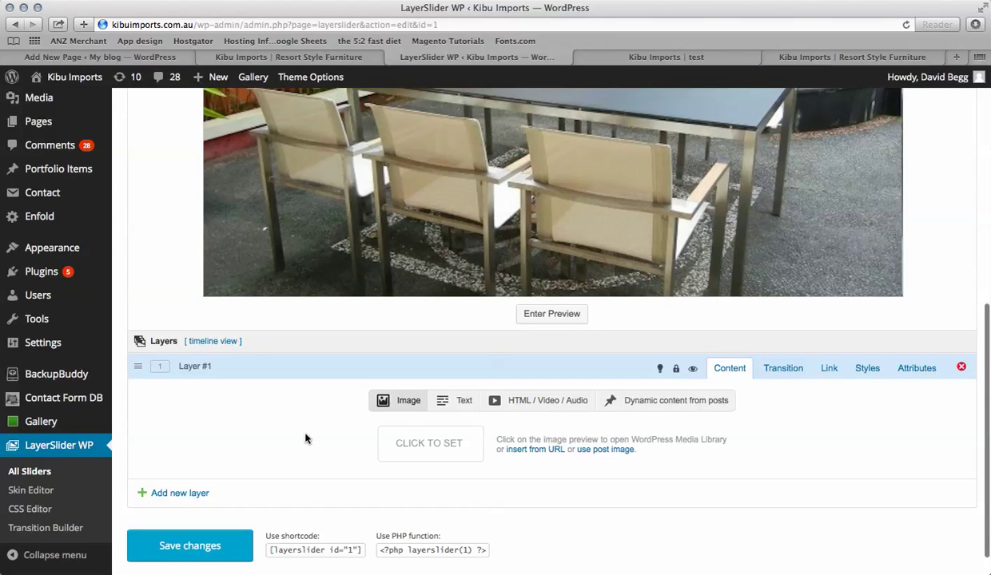
scroll(505, 294, "up", 2)
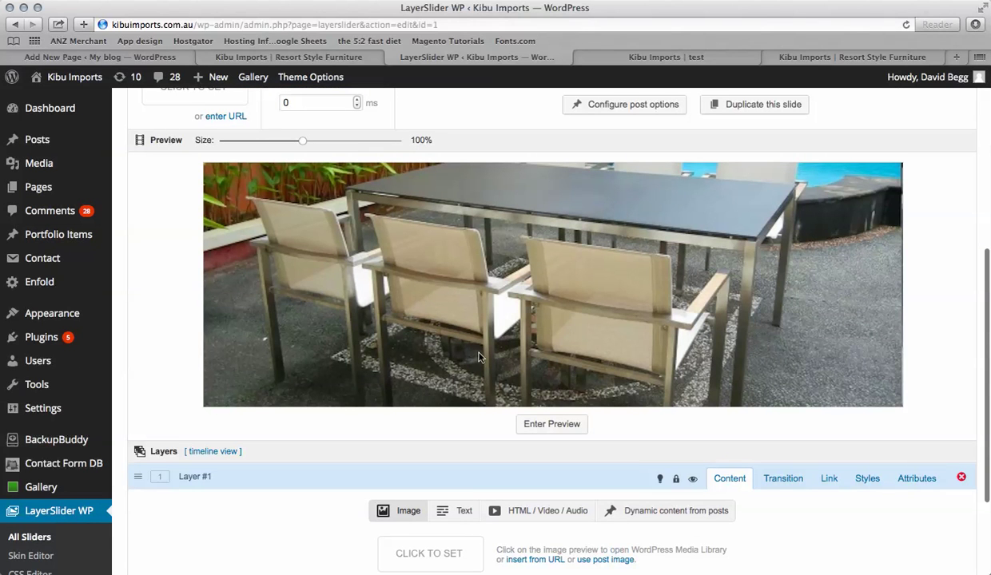
left_click(462, 509)
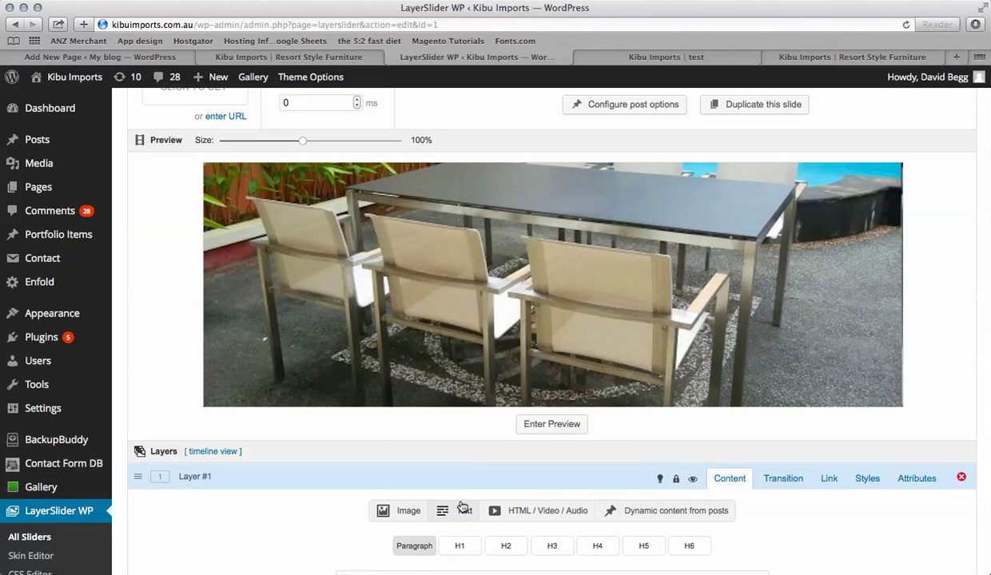
scroll(462, 507, "down", 2)
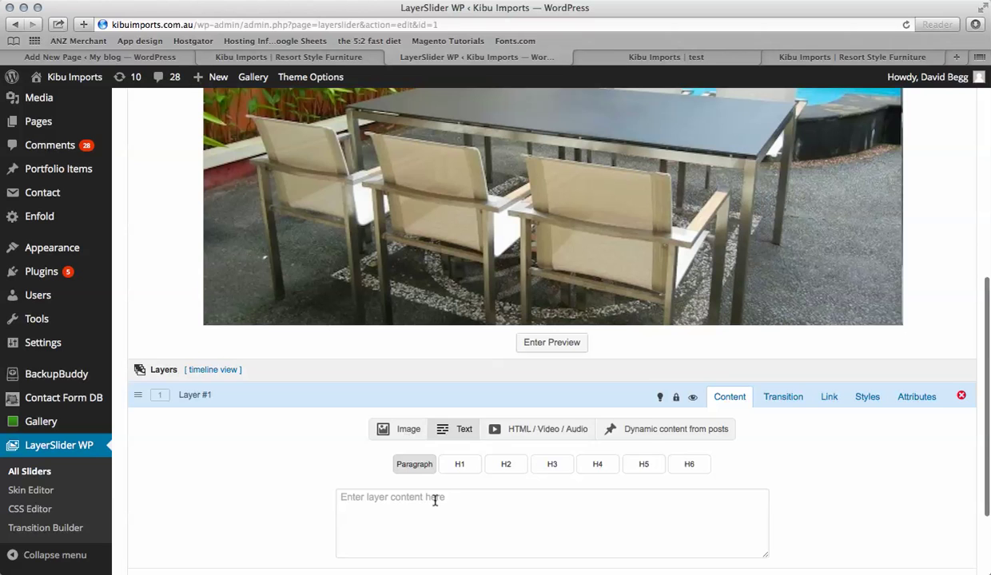
left_click(435, 500)
type("Sample Text")
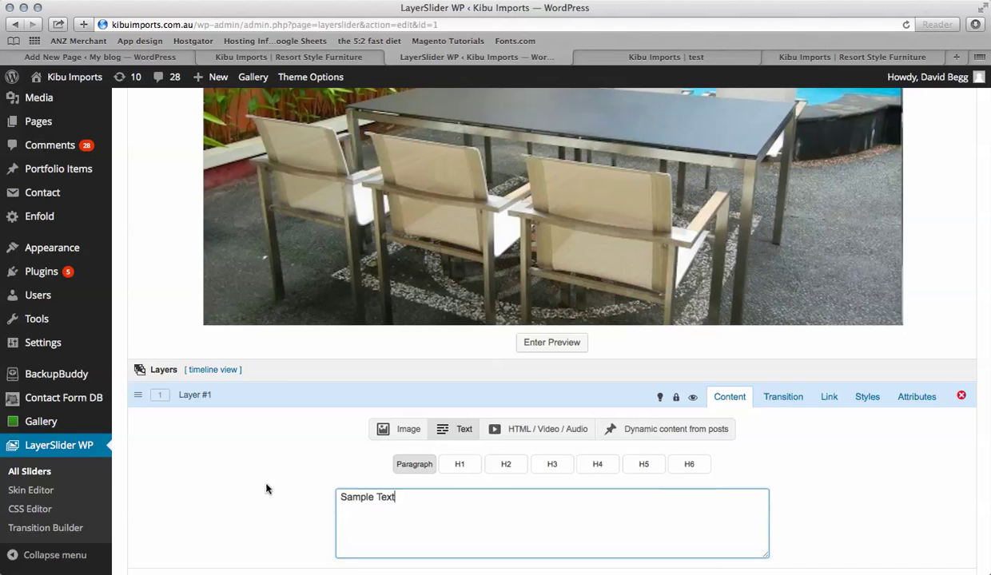
Step: Format Layer #1's text as an H1 heading and move it over the lower part of the left-hand chairs in the preview
scroll(266, 487, "up", 4)
scroll(296, 291, "down", 5)
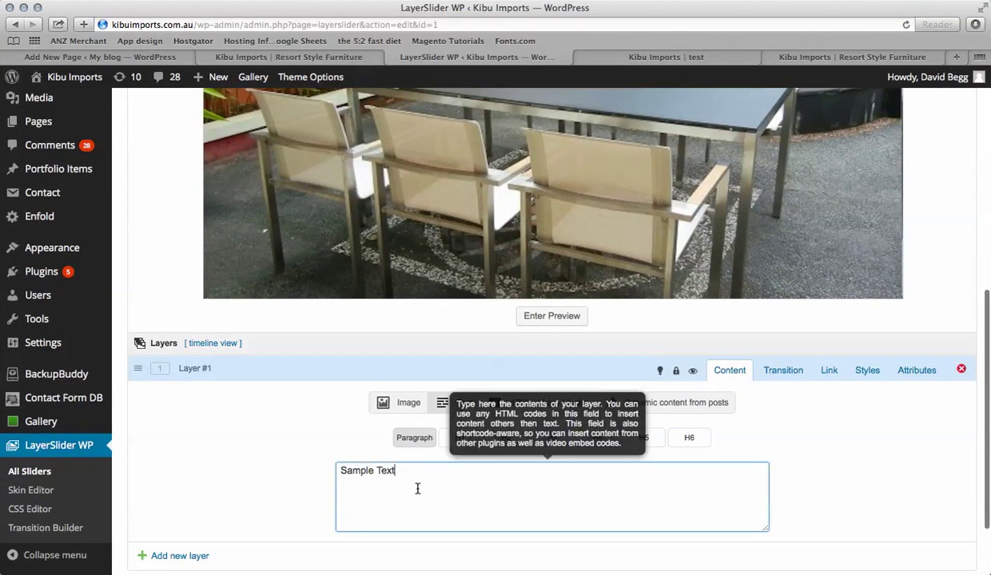
left_click(504, 438)
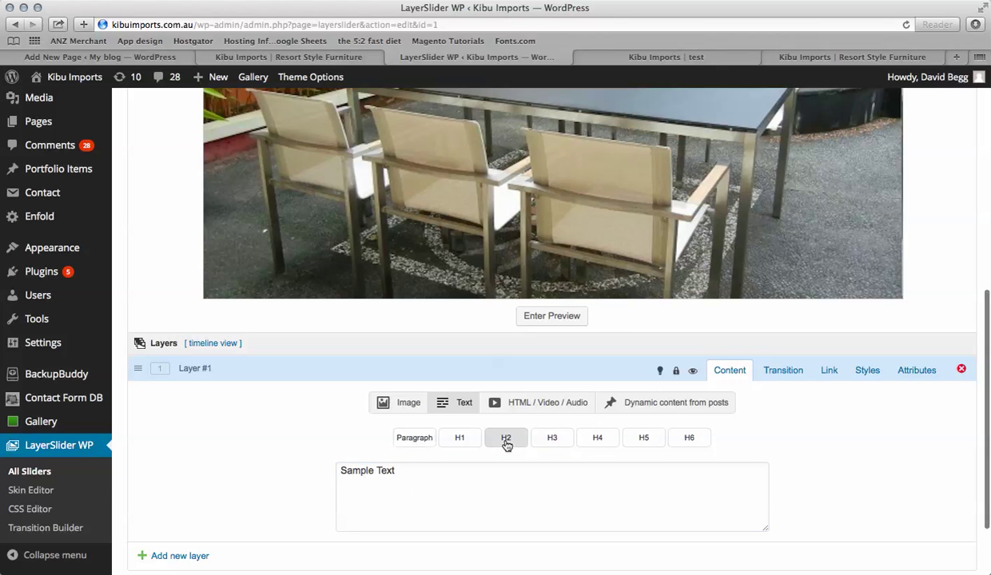
scroll(502, 446, "up", 5)
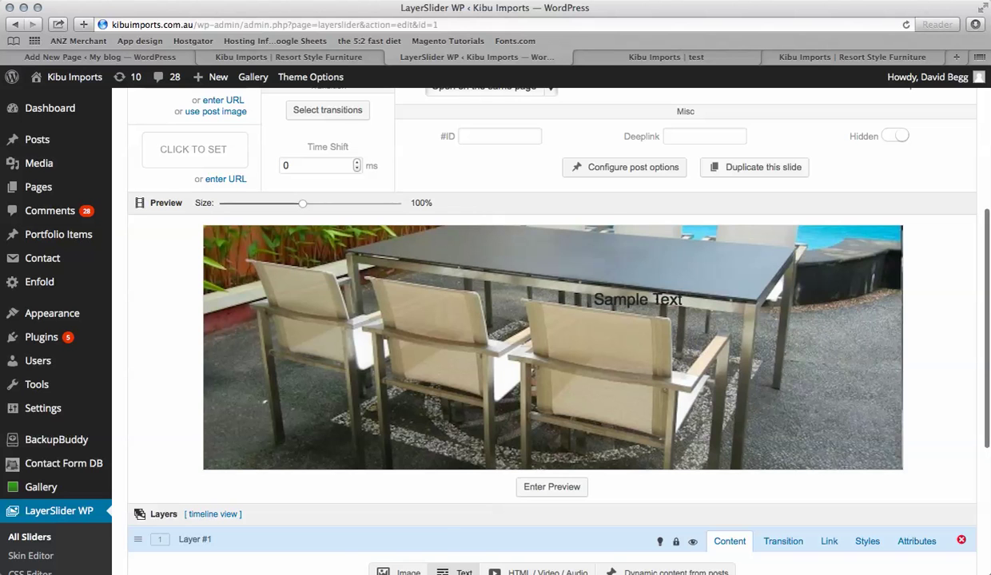
scroll(625, 402, "down", 3)
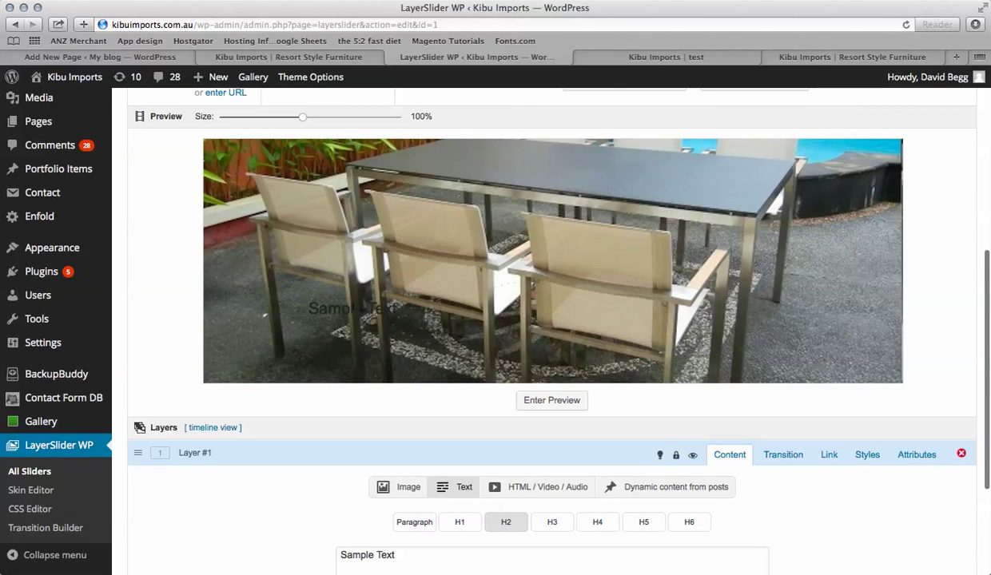
left_click(454, 519)
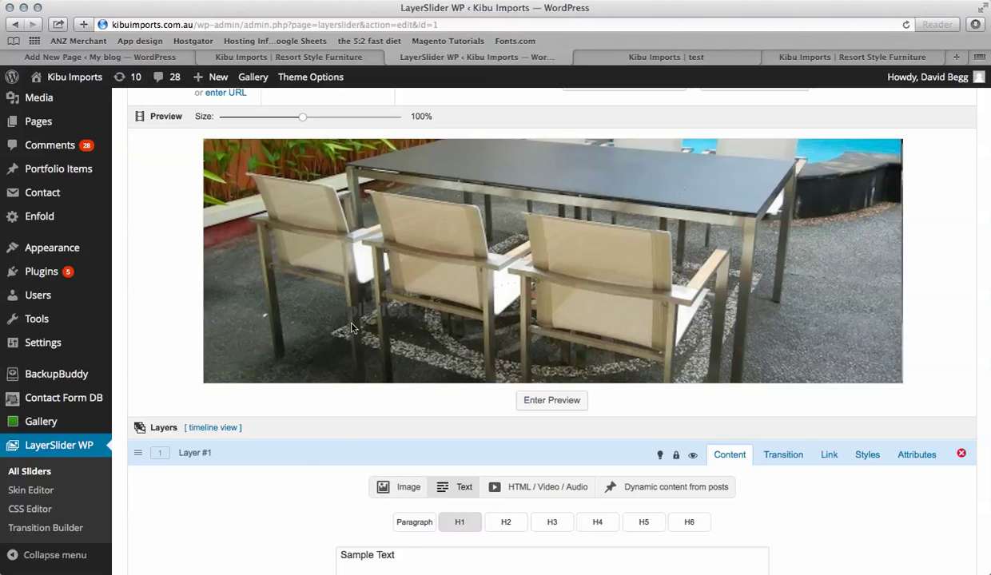
Step: Examine Layer #1's transition-in, transition-out and other options
left_click(784, 455)
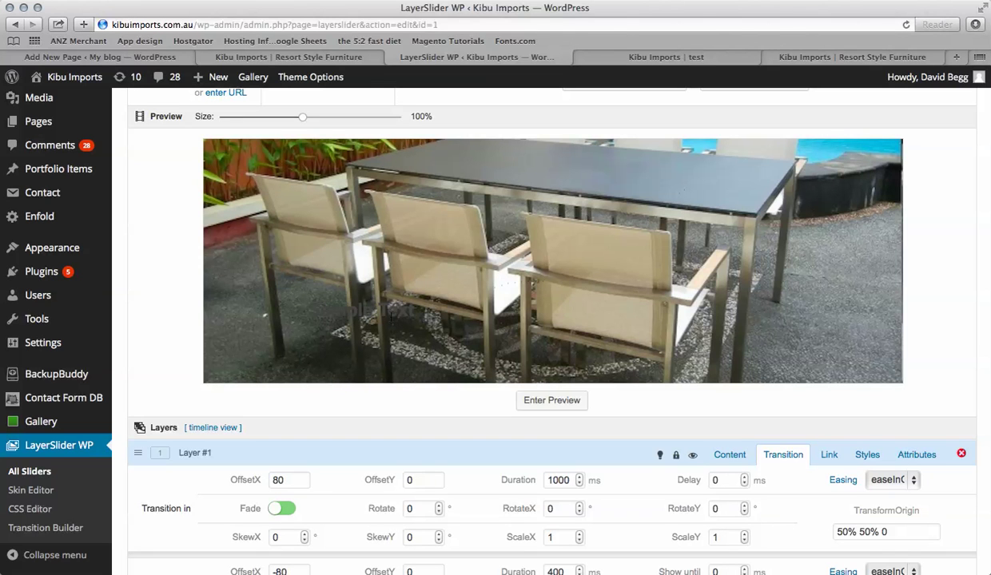
scroll(437, 346, "down", 4)
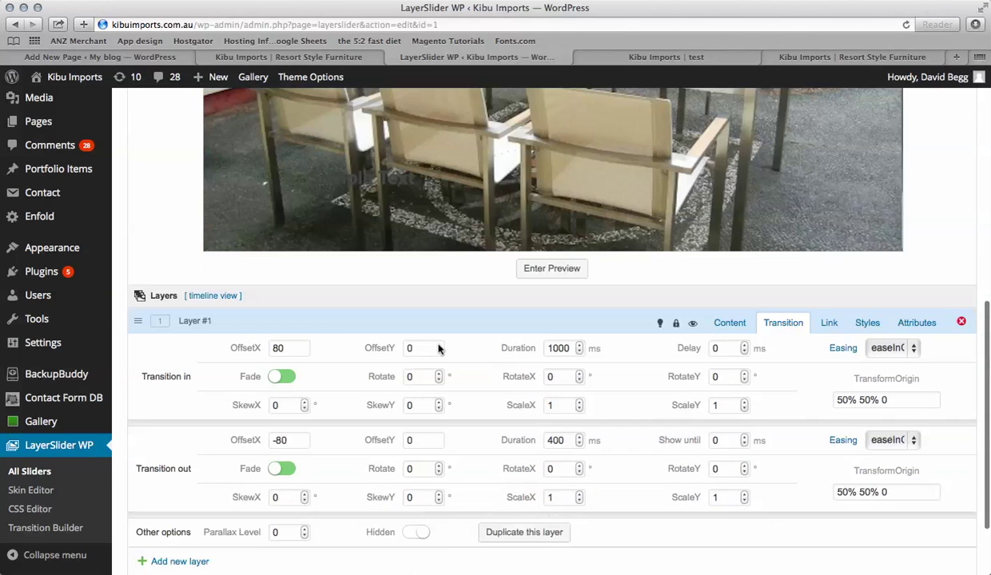
scroll(504, 320, "down", 1)
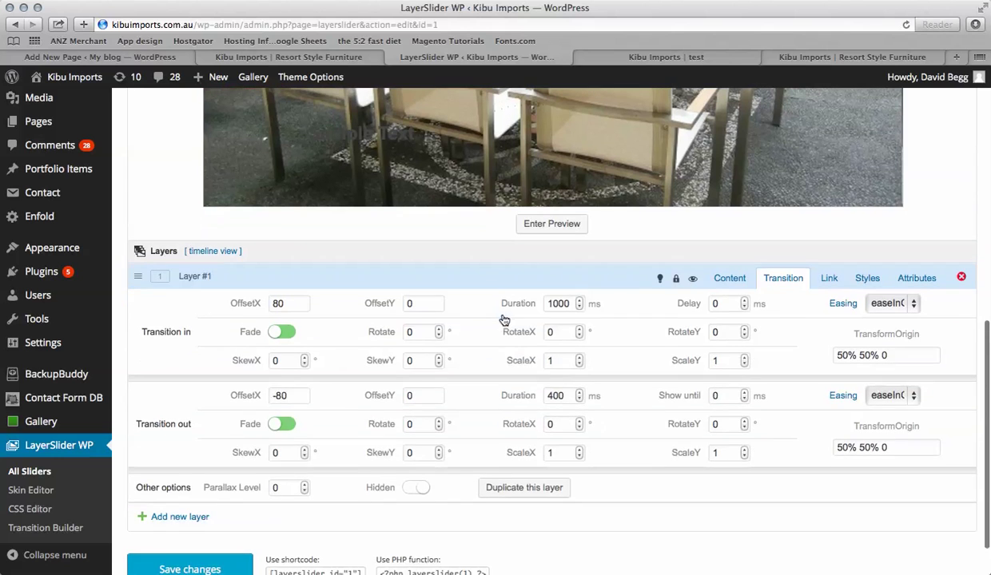
Step: Return to Layer #1's content settings and place the cursor at the end of "Sample Text"
left_click(729, 278)
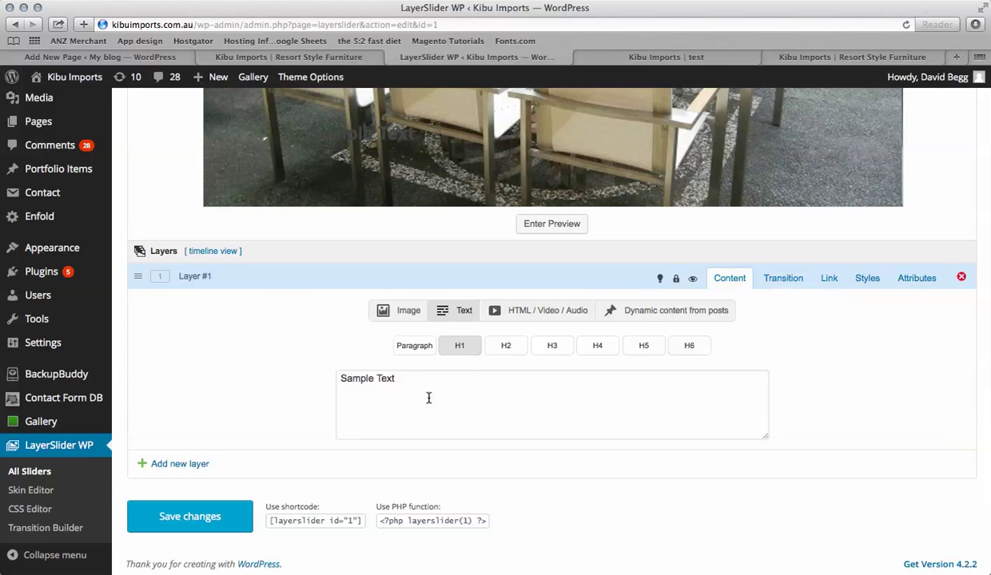
left_click(396, 379)
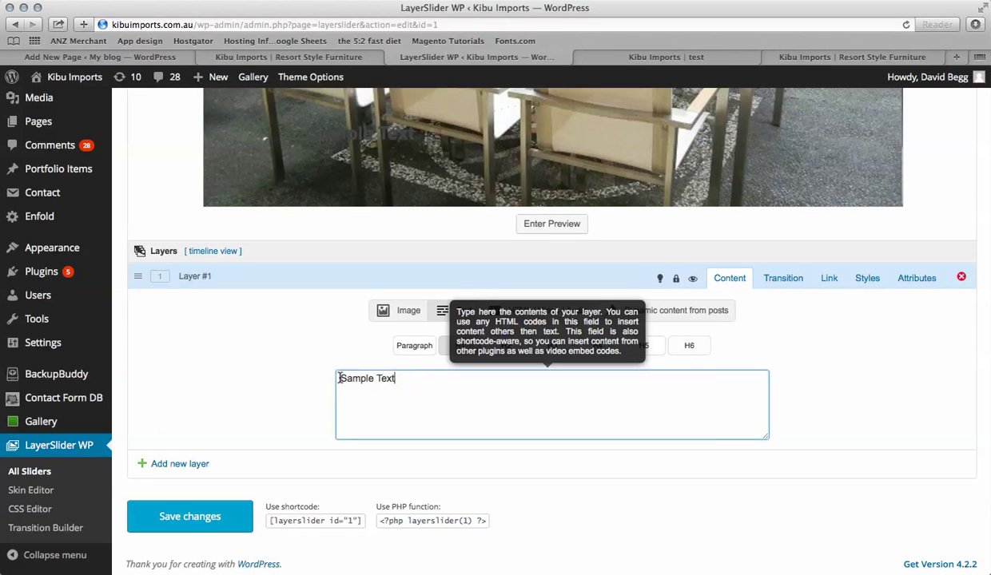
scroll(443, 382, "up", 3)
scroll(458, 394, "up", 1)
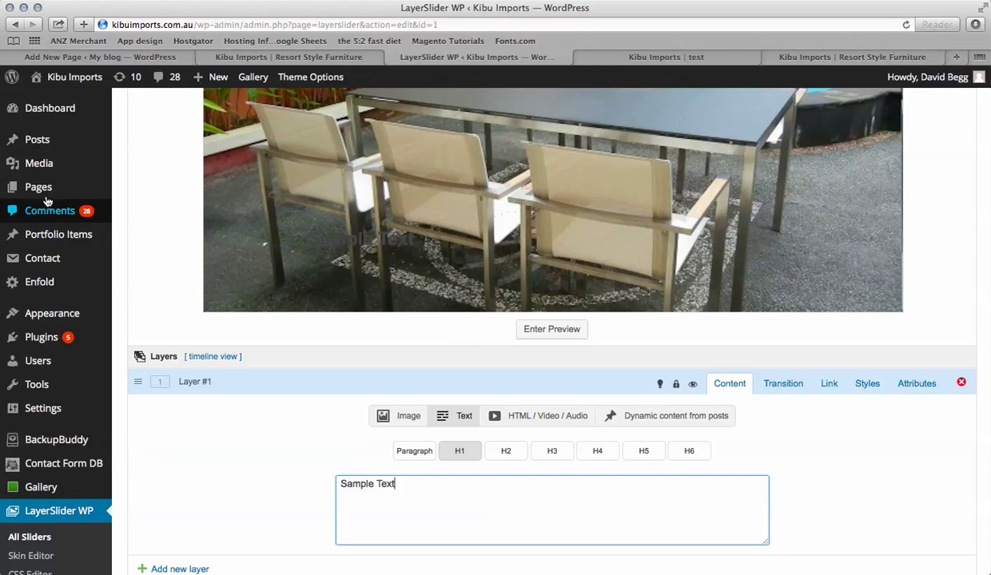
Step: Open a new WordPress page in a separate browser tab and enter "This is my sample text" in its body
mouse_move(39, 188)
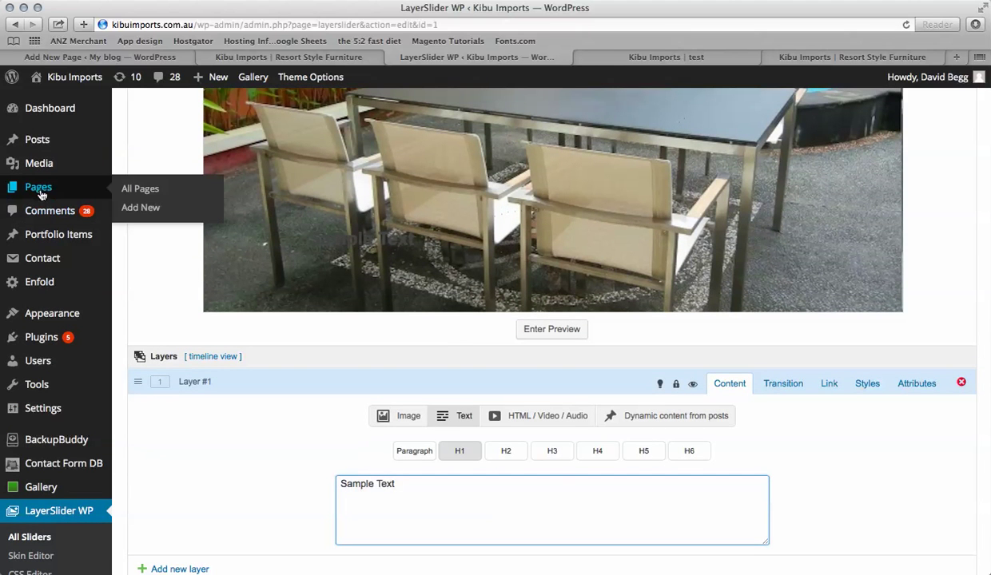
right_click(135, 205)
left_click(158, 209)
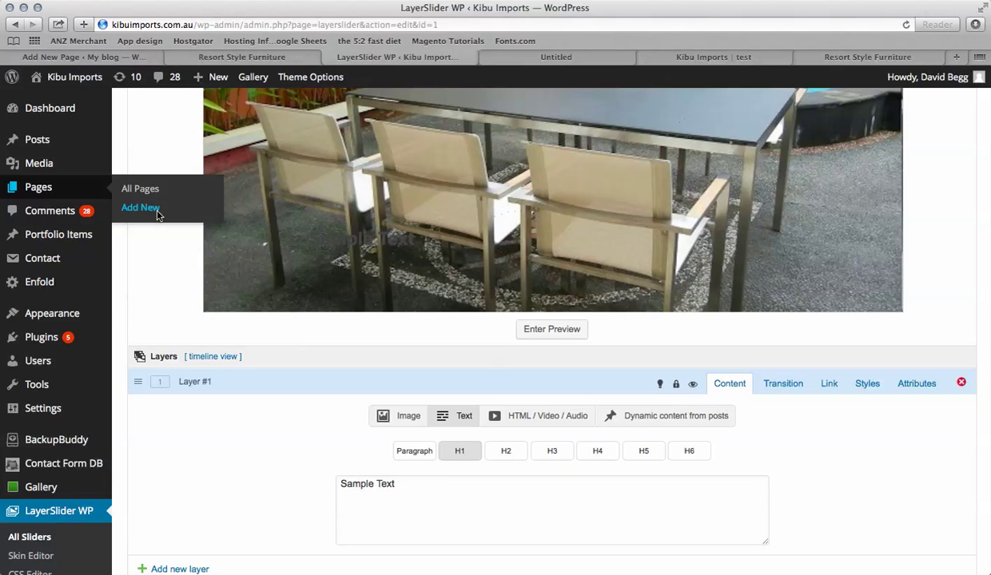
left_click(524, 62)
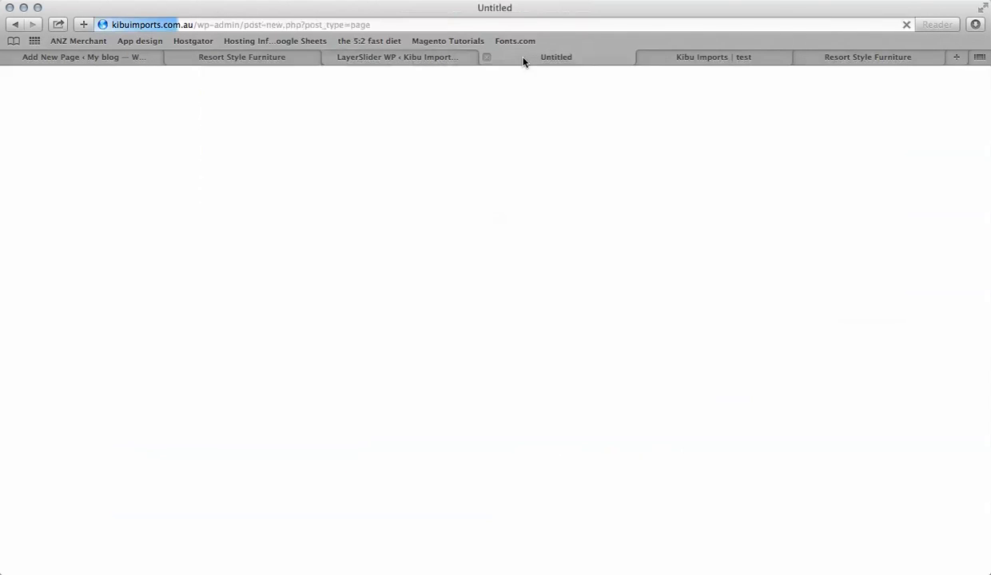
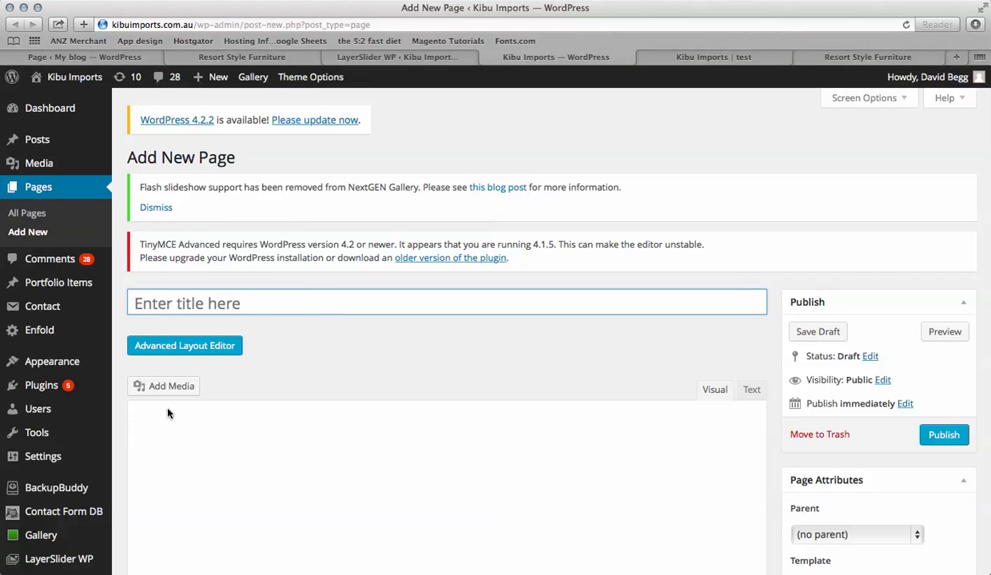
left_click(164, 482)
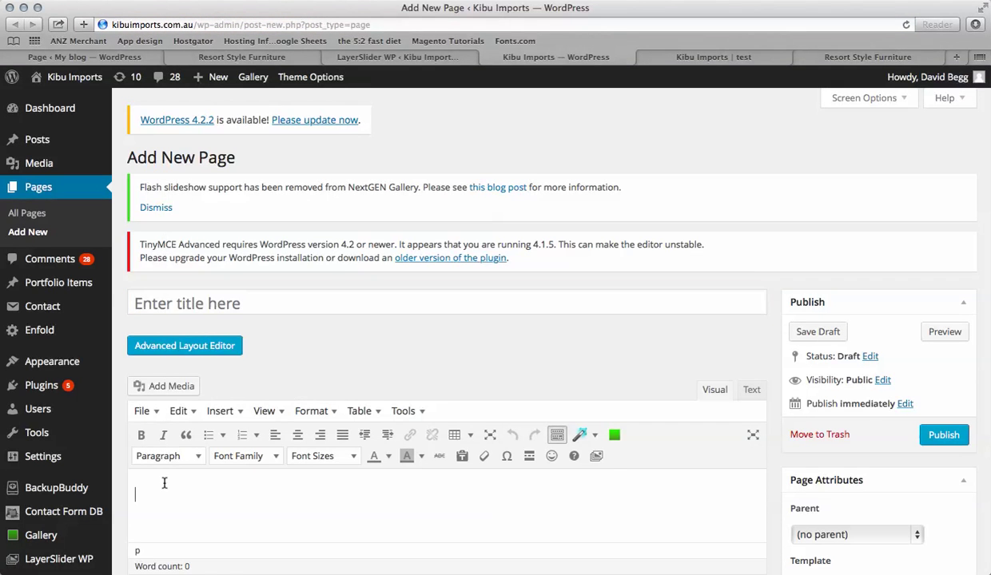
type("This is my sample text")
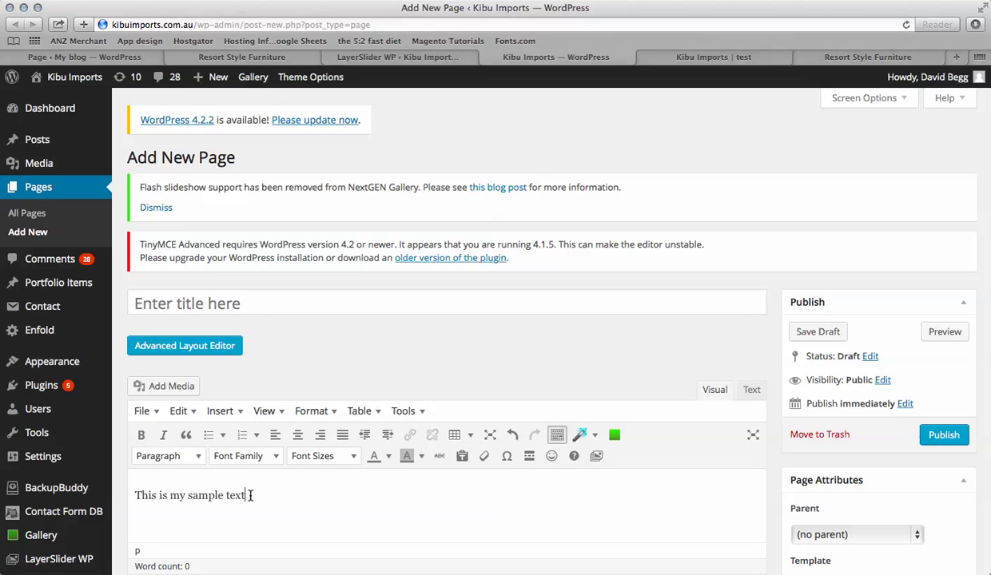
Step: Format the whole sample sentence at 24pt with white text colour
left_click_drag(250, 496, 136, 495)
left_click(348, 456)
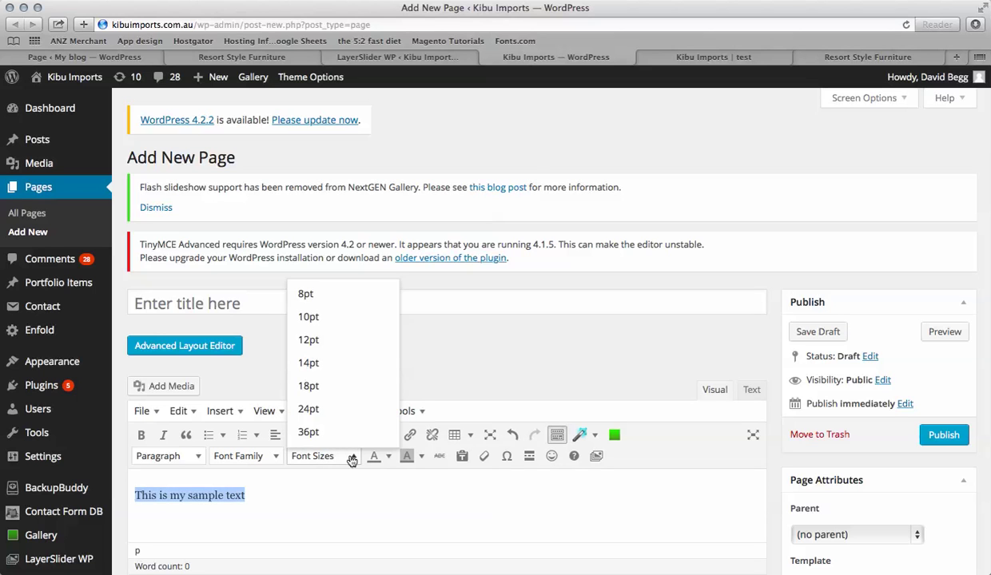
left_click(337, 409)
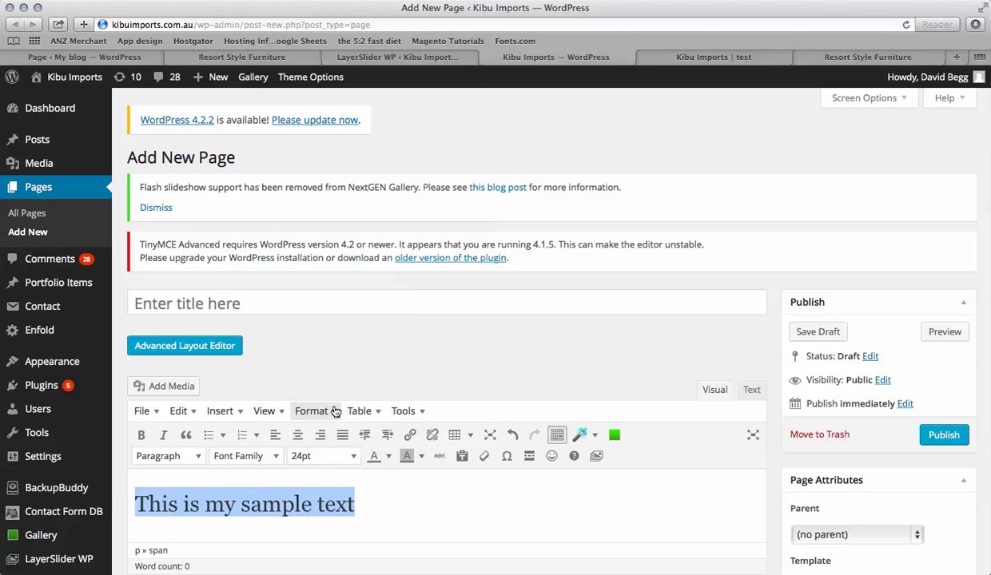
left_click(386, 457)
left_click(472, 523)
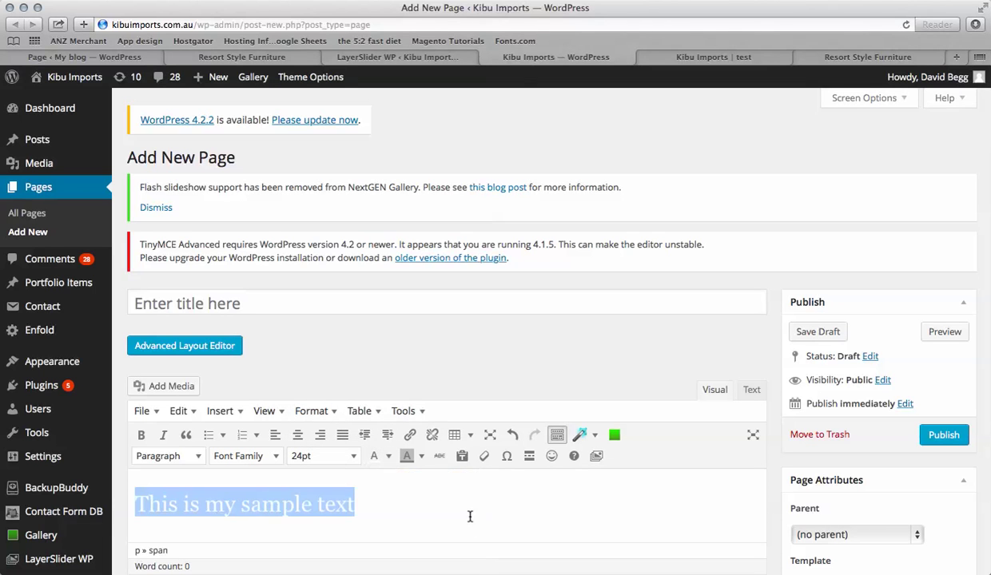
Step: Set the sample sentence's font to Arial and its size to 36pt
left_click(277, 457)
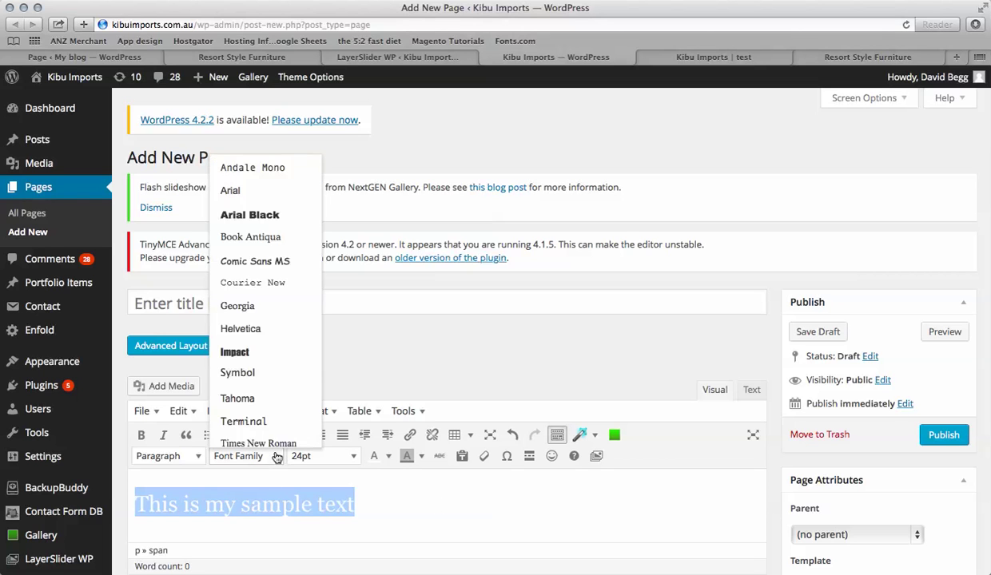
left_click(228, 193)
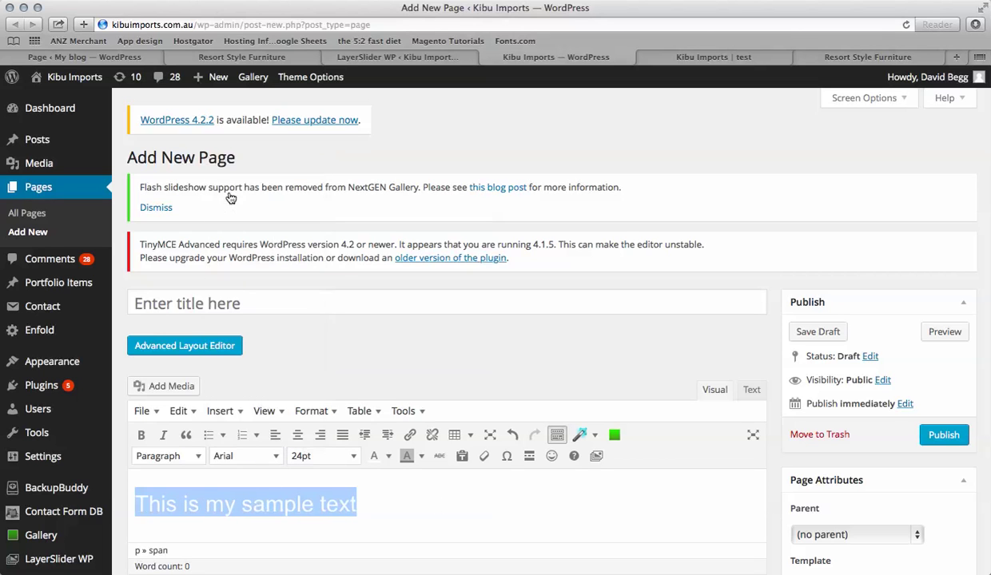
left_click(352, 455)
left_click(343, 432)
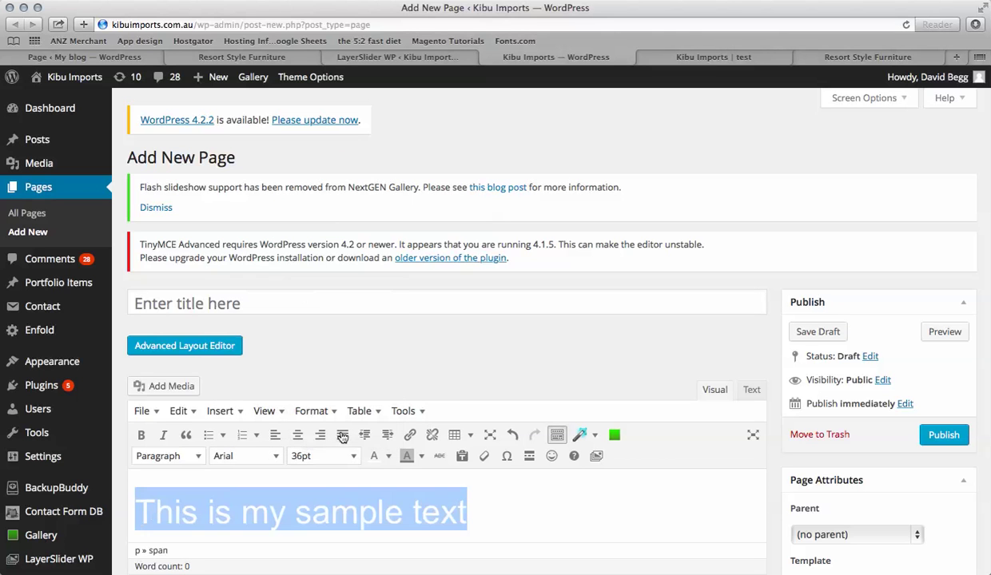
Step: Show the page body as HTML code and copy the complete span element of the sample sentence
scroll(515, 434, "down", 2)
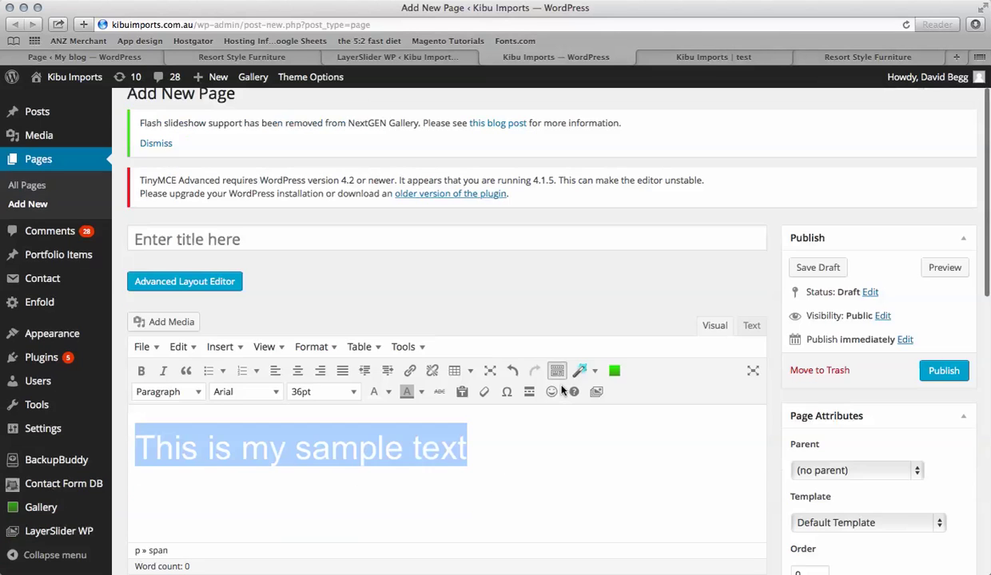
left_click(752, 327)
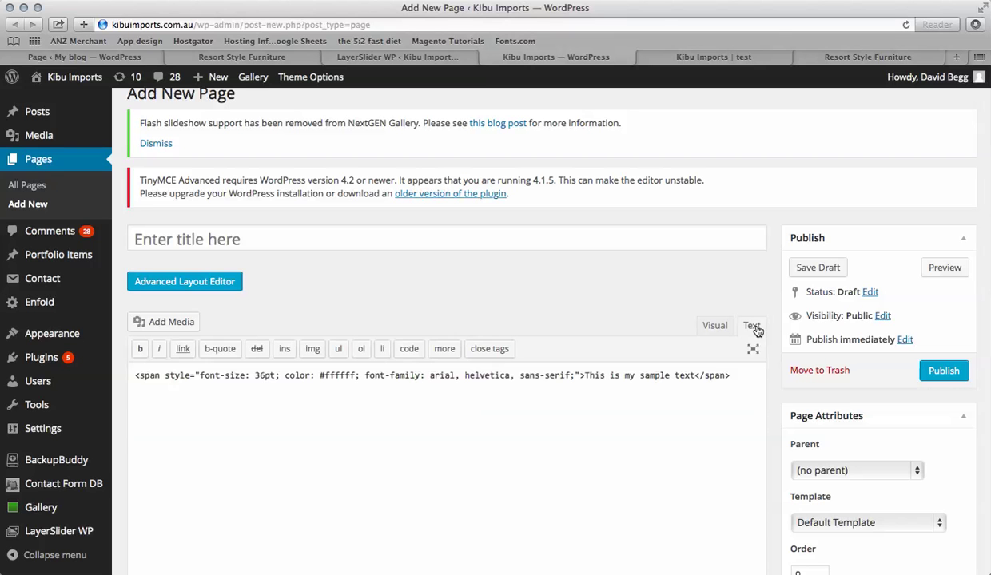
left_click_drag(736, 377, 132, 373)
key("super+c")
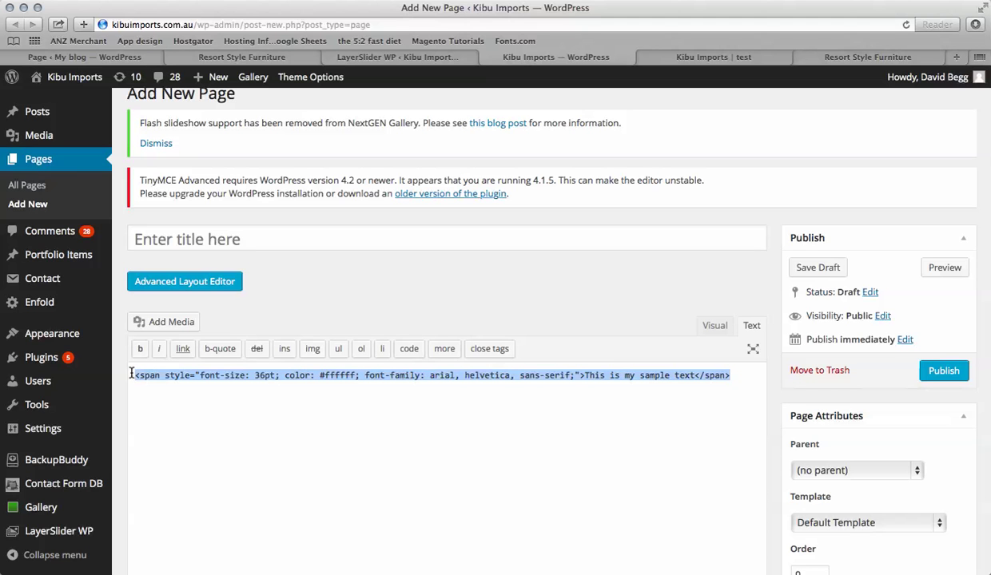
Step: Replace Layer #1's content in LayerSlider WP with the copied span code and move the text to the slide preview's lower-left corner
left_click(359, 57)
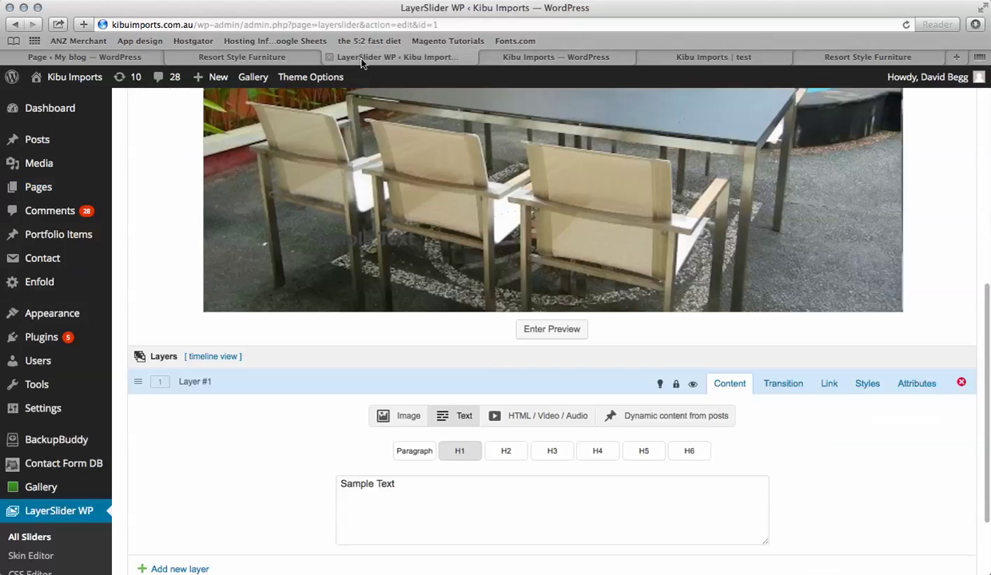
left_click(404, 485)
left_click_drag(404, 486, 339, 484)
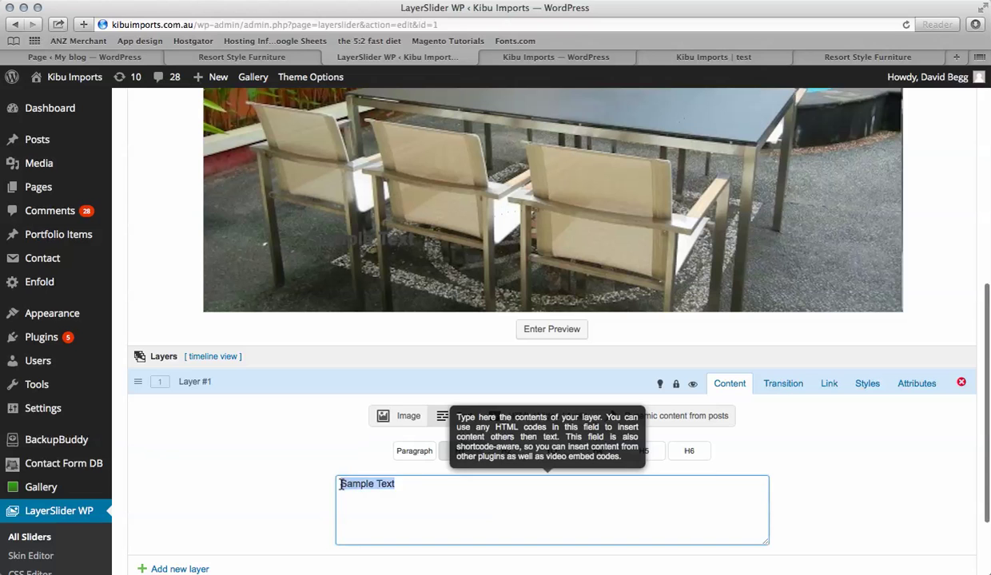
key("super+v")
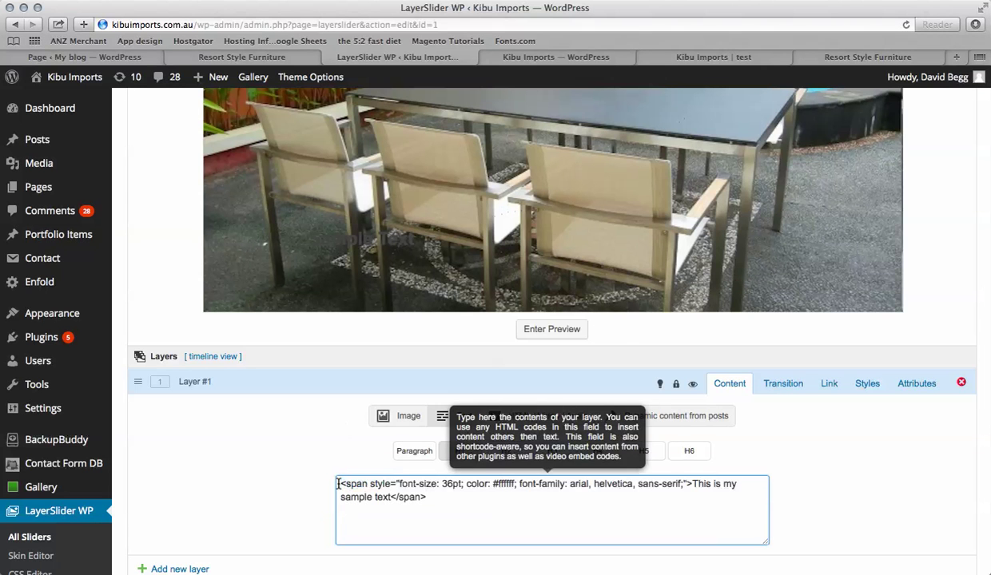
left_click(312, 458)
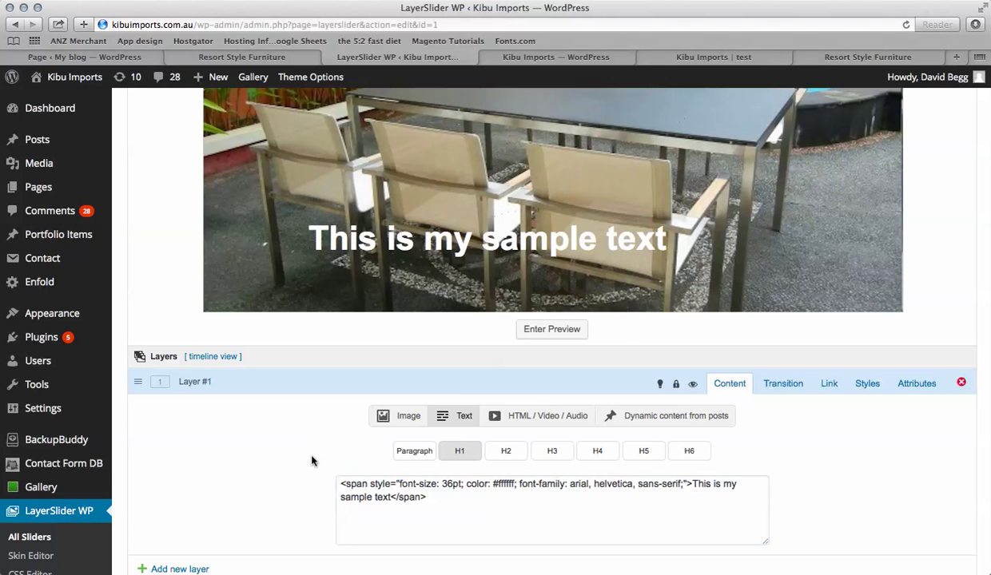
scroll(291, 380, "up", 3)
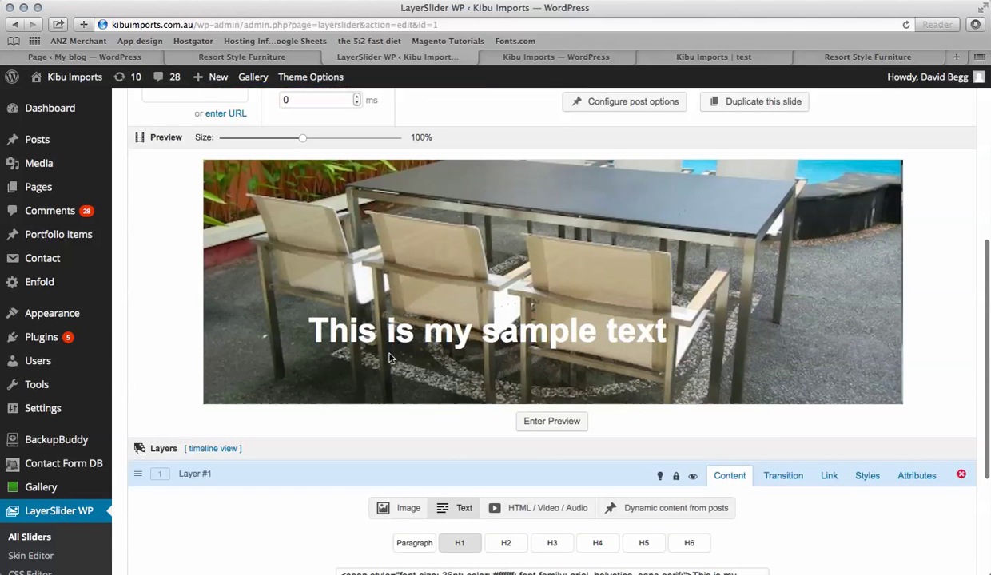
left_click_drag(424, 331, 354, 366)
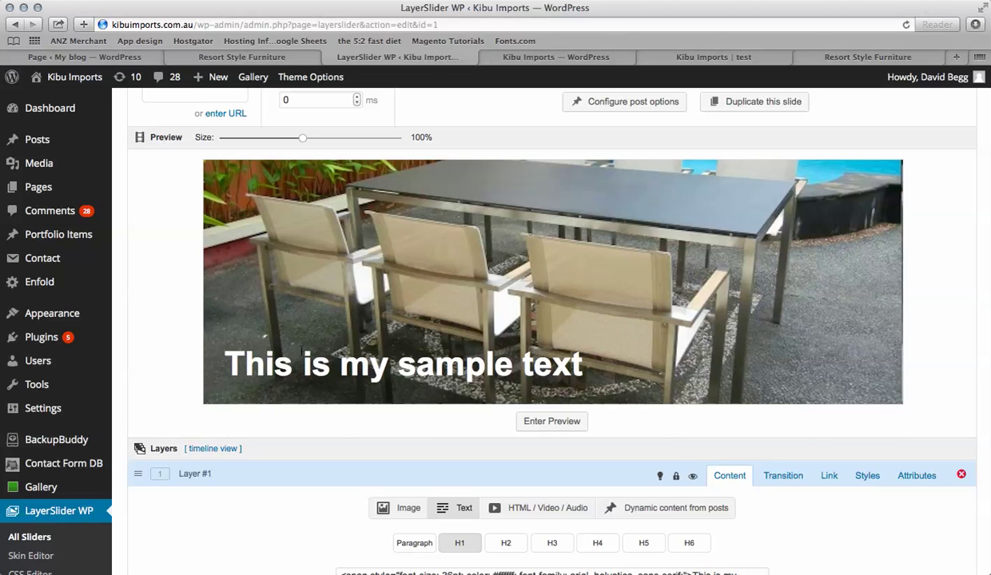
Step: Change the wording inside Layer #1's span code to "A huge range of outdoor tables" and save the slider
scroll(469, 260, "down", 5)
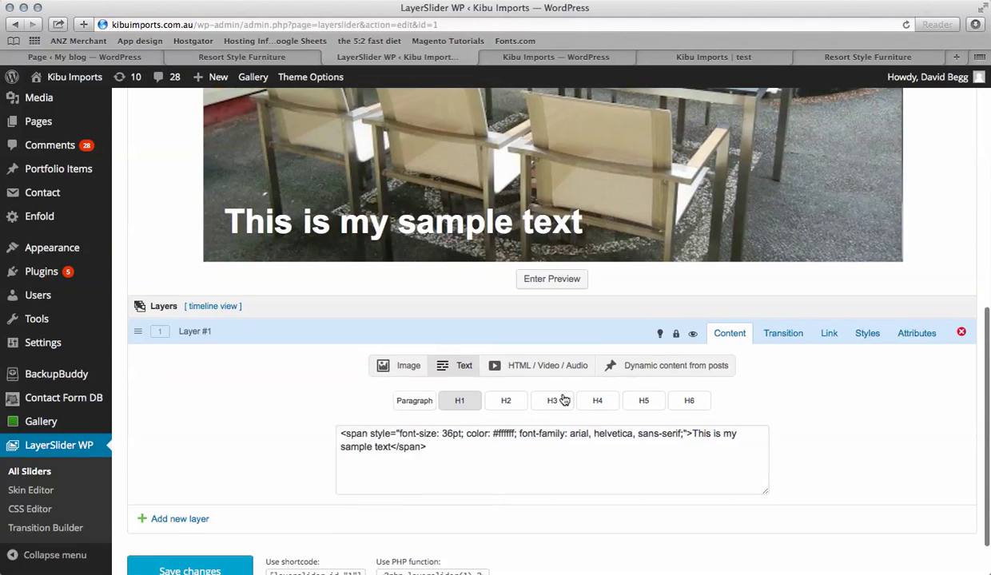
left_click_drag(693, 434, 391, 450)
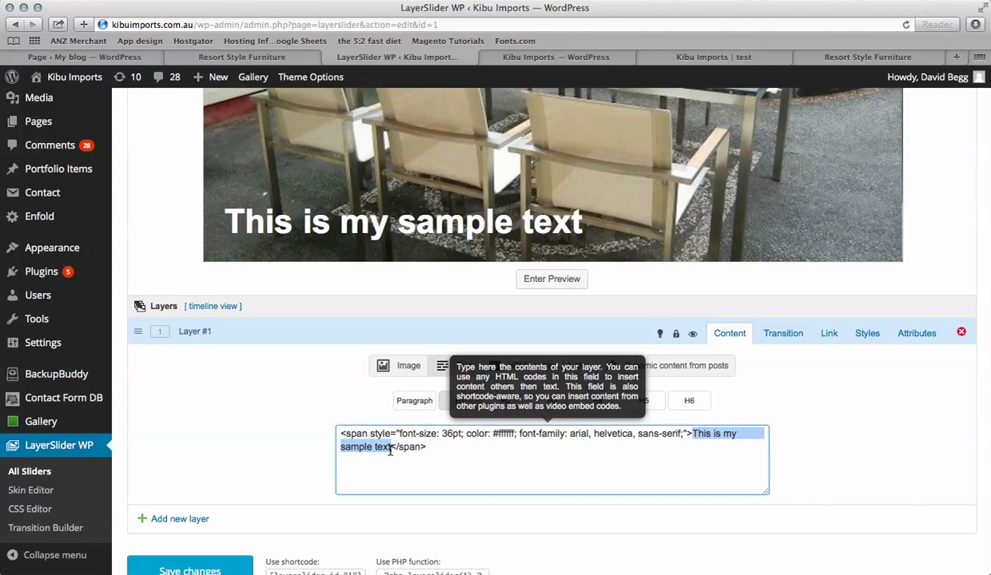
type("A hu")
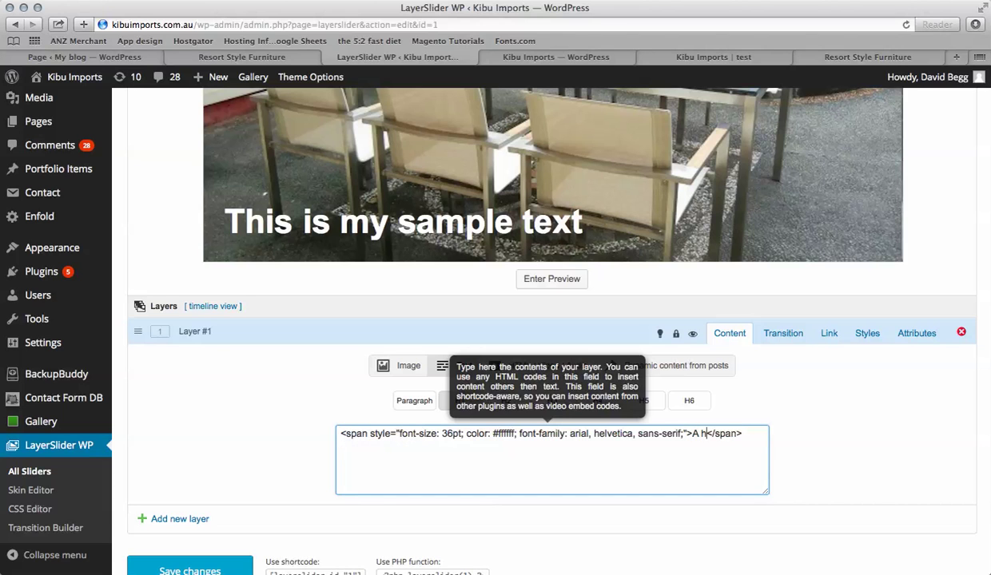
type("ge rang")
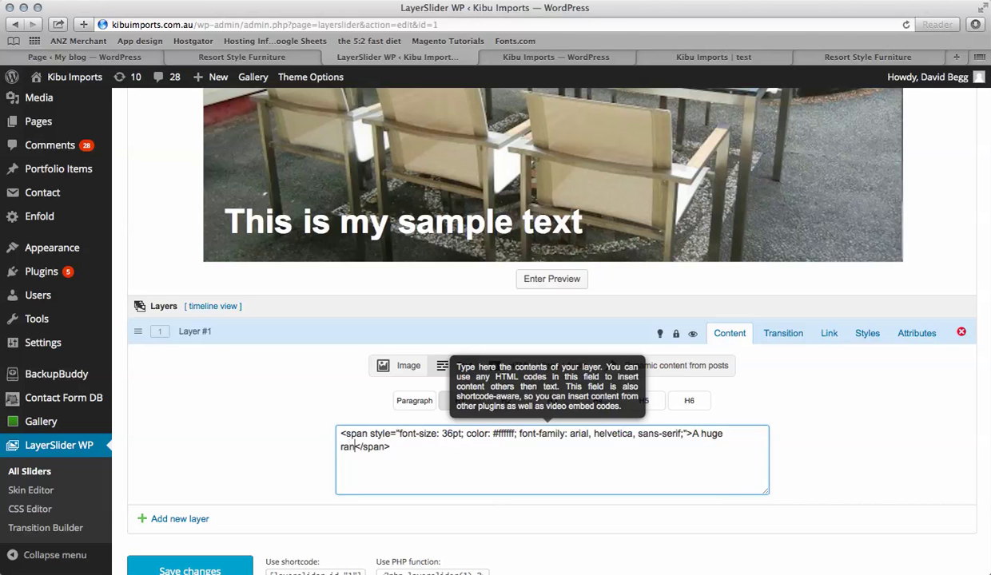
type("e of o")
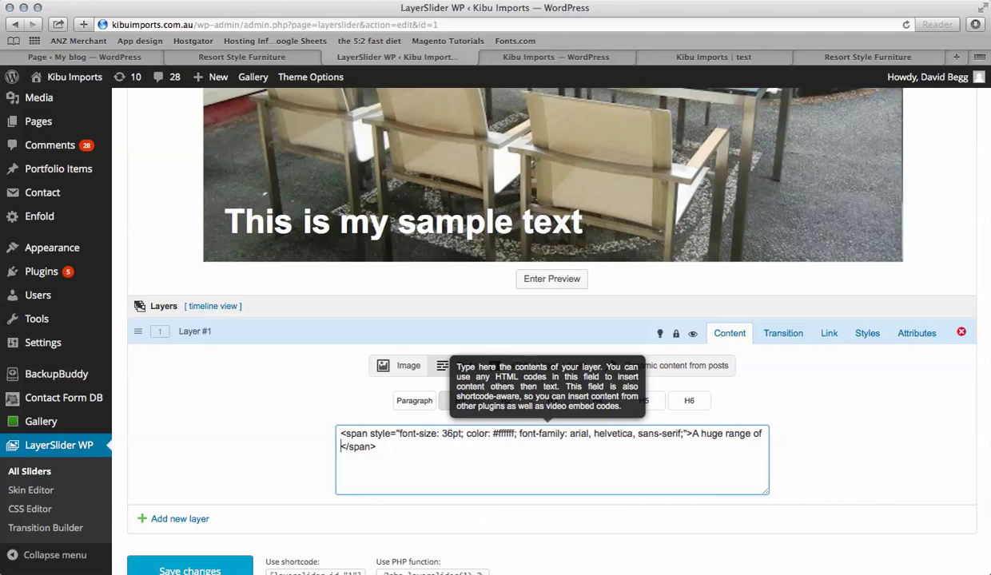
type("utdoor tables")
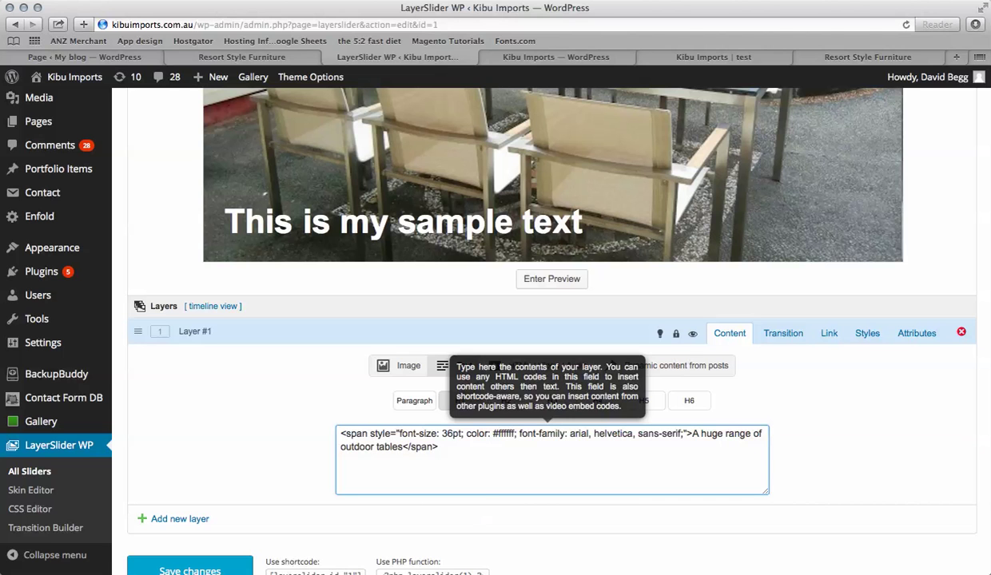
left_click(222, 434)
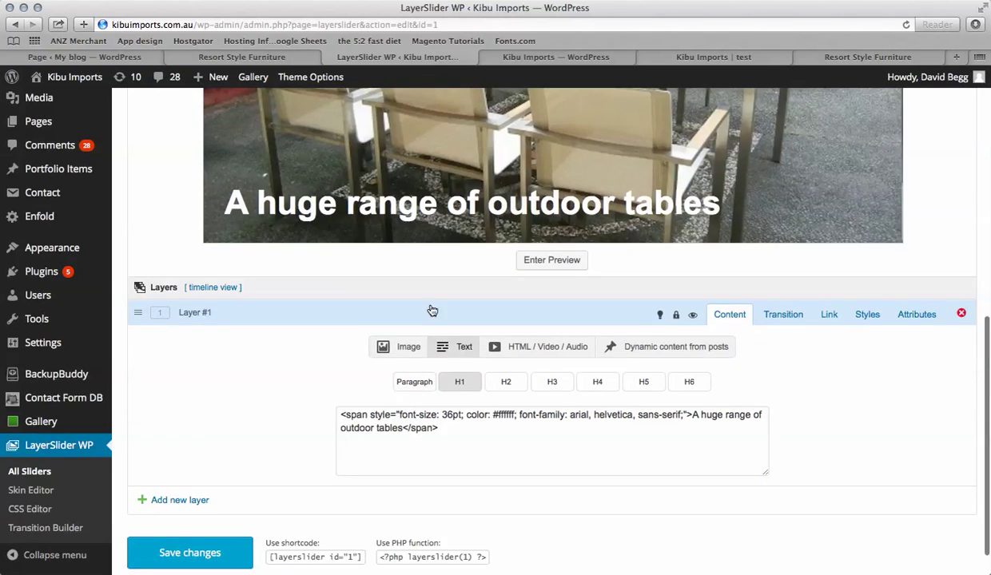
scroll(251, 423, "down", 1)
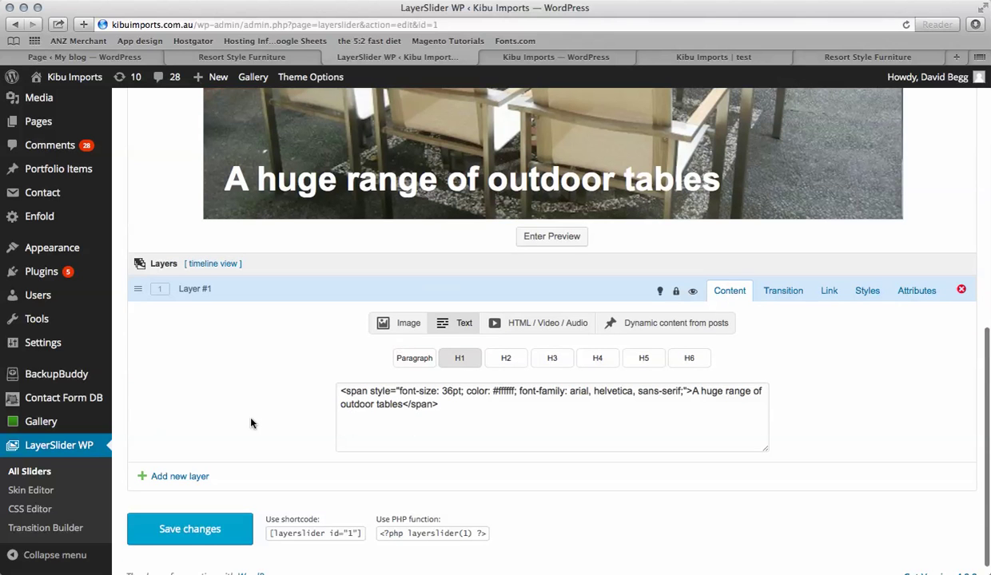
left_click(202, 525)
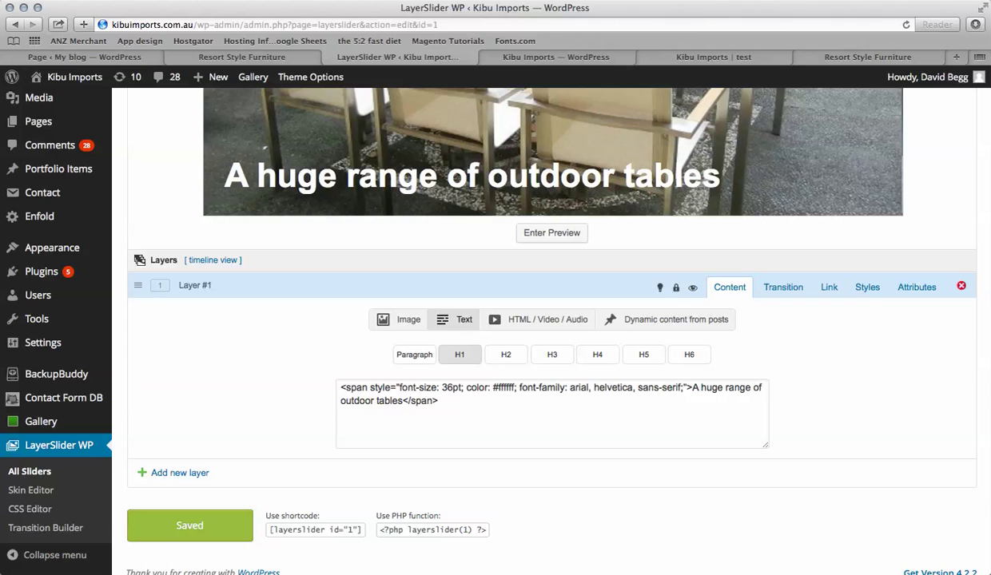
left_click(630, 1)
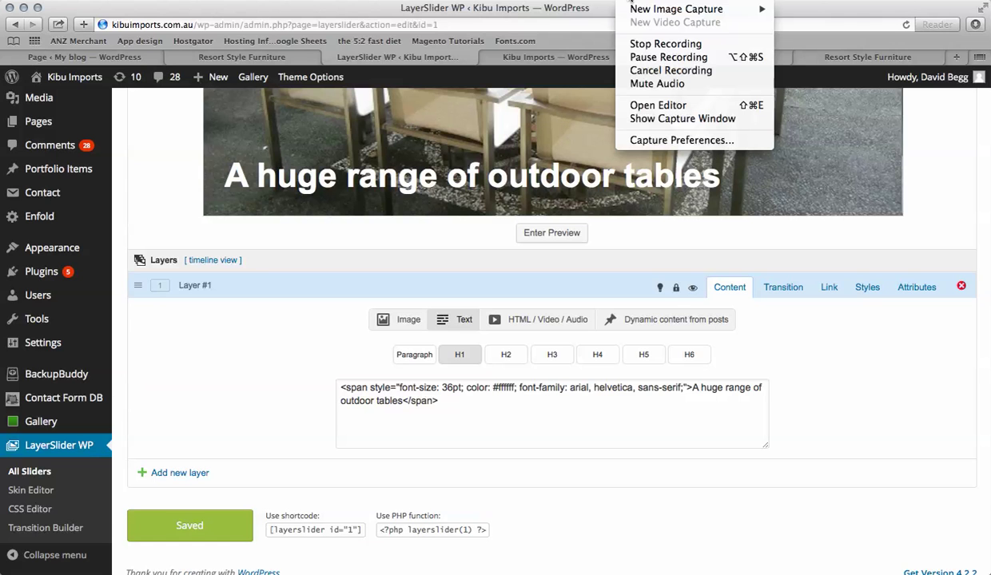
left_click(631, 58)
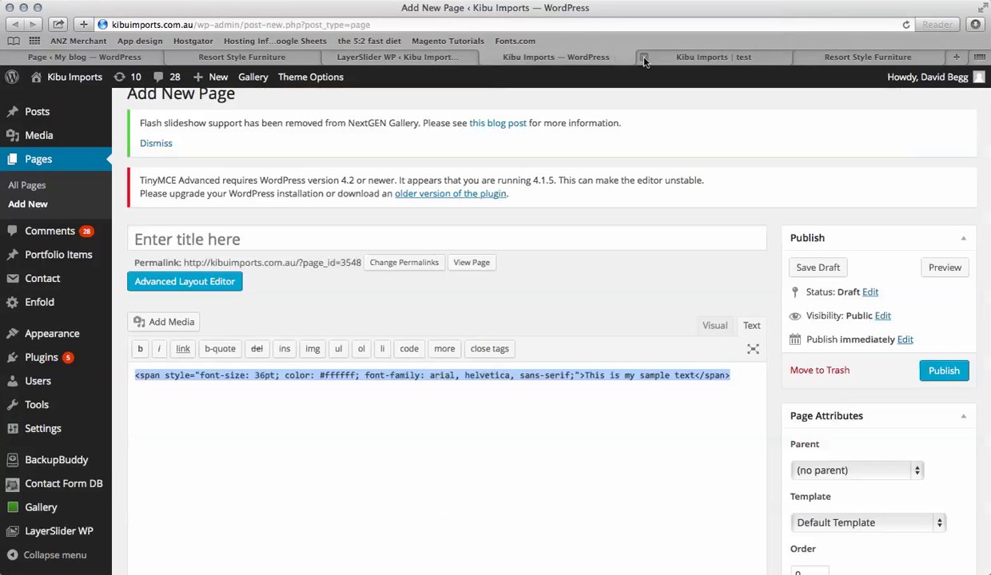
Step: Examine the sample sentence's span code on the new page and compare its HTML source with its visually formatted version
left_click(505, 303)
scroll(498, 302, "down", 5)
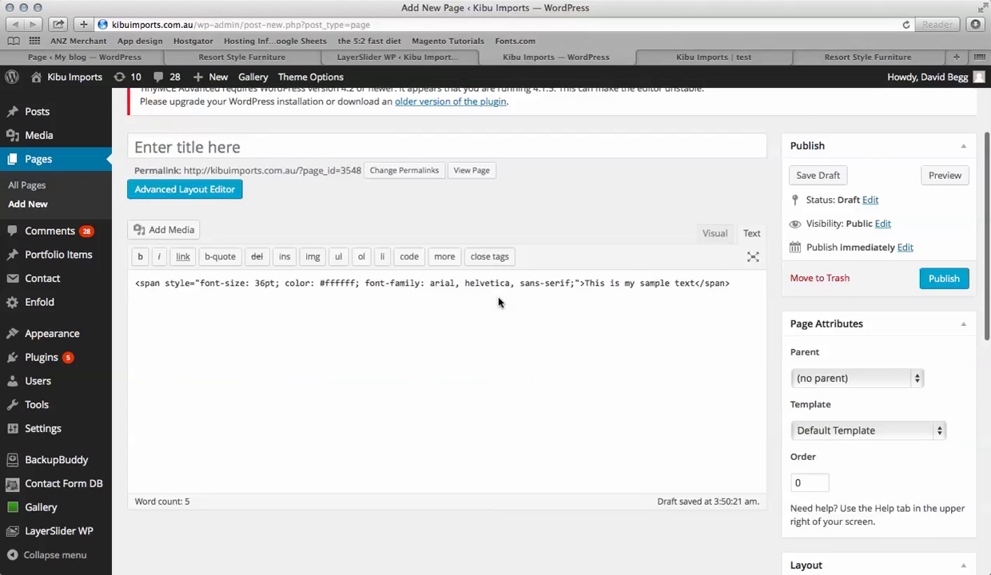
scroll(498, 302, "up", 7)
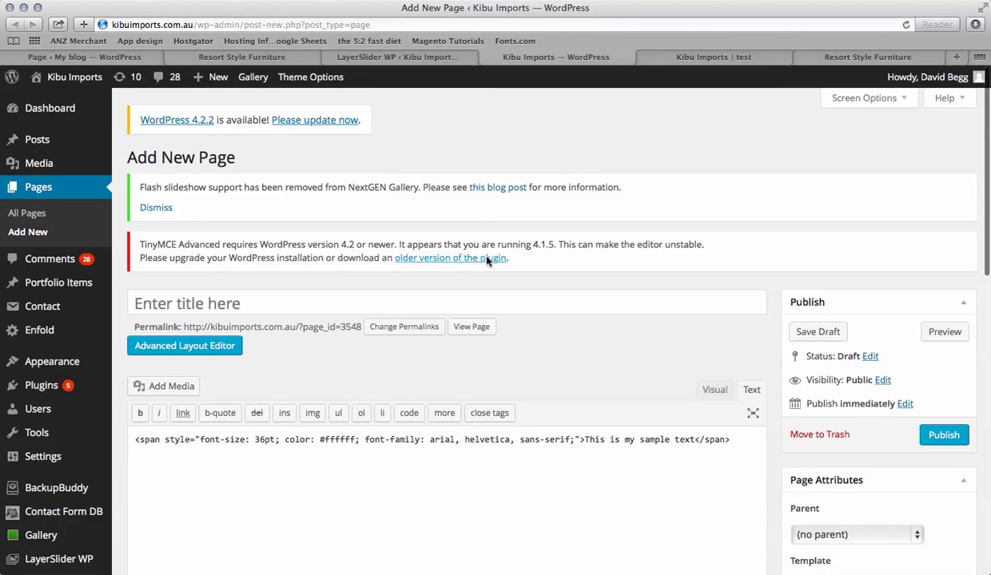
left_click_drag(728, 440, 133, 439)
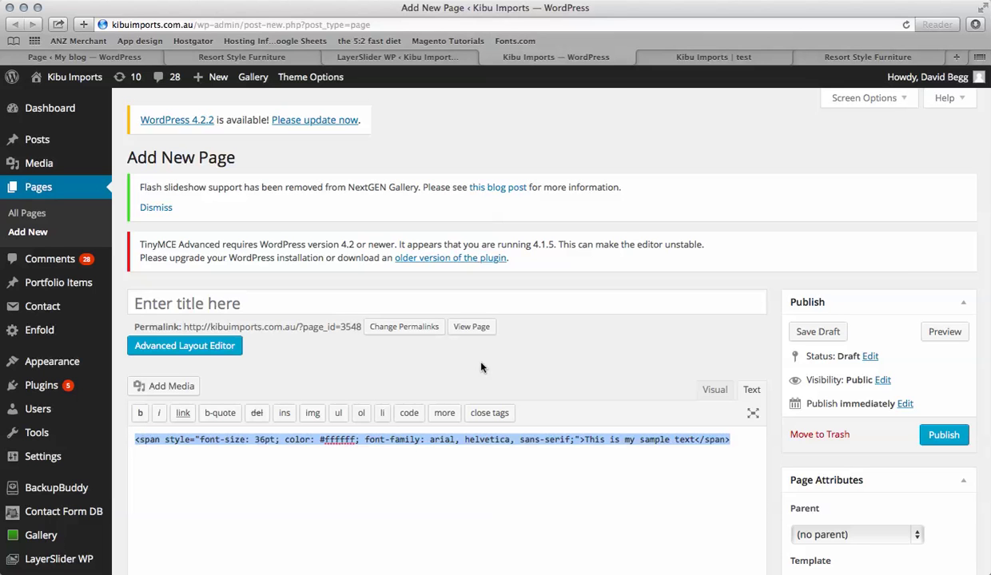
left_click(715, 389)
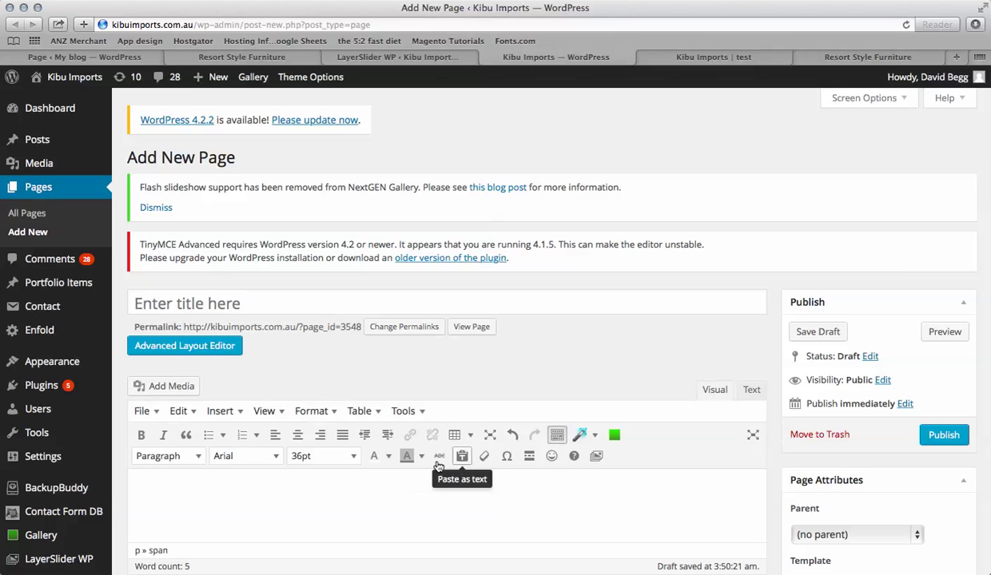
left_click_drag(540, 499, 143, 483)
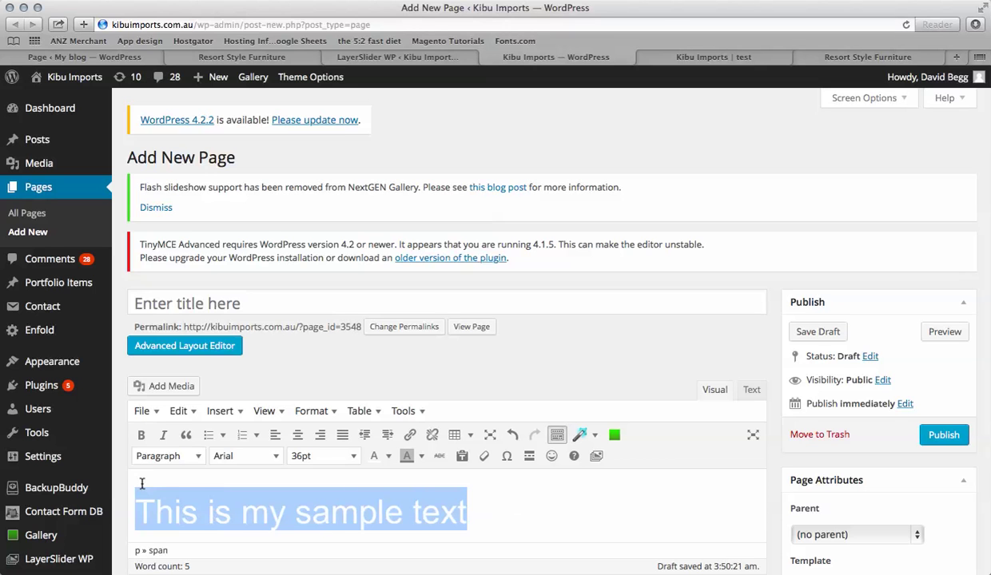
left_click(750, 390)
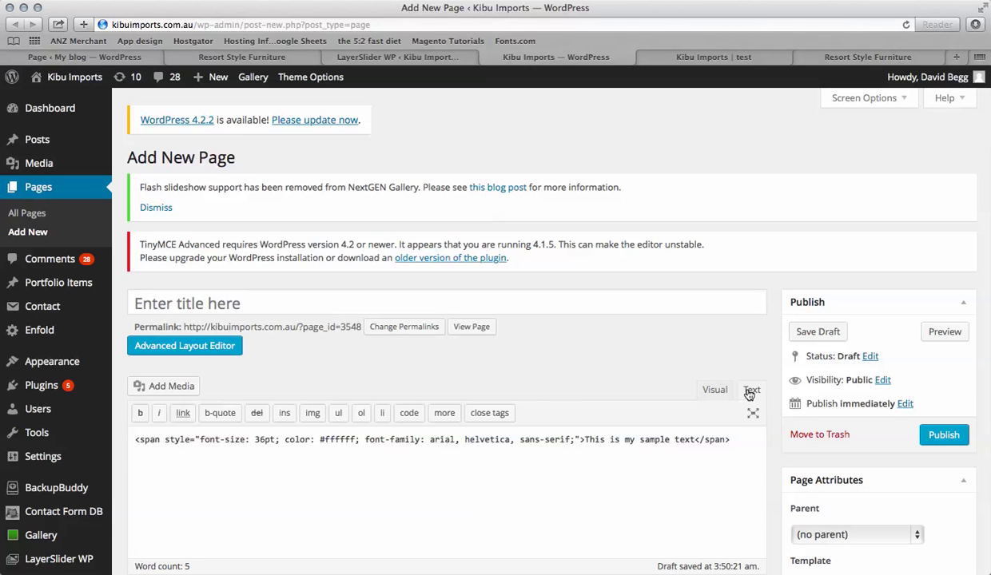
Step: Return to the LayerSlider WP slide editor, add a second layer to the slide and open the media library for its image
left_click(433, 54)
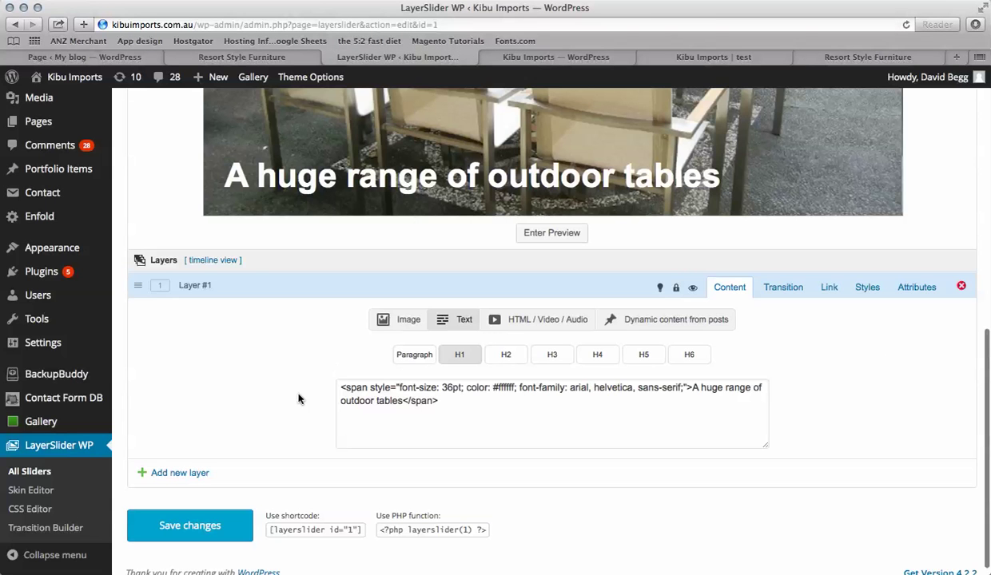
scroll(297, 392, "up", 2)
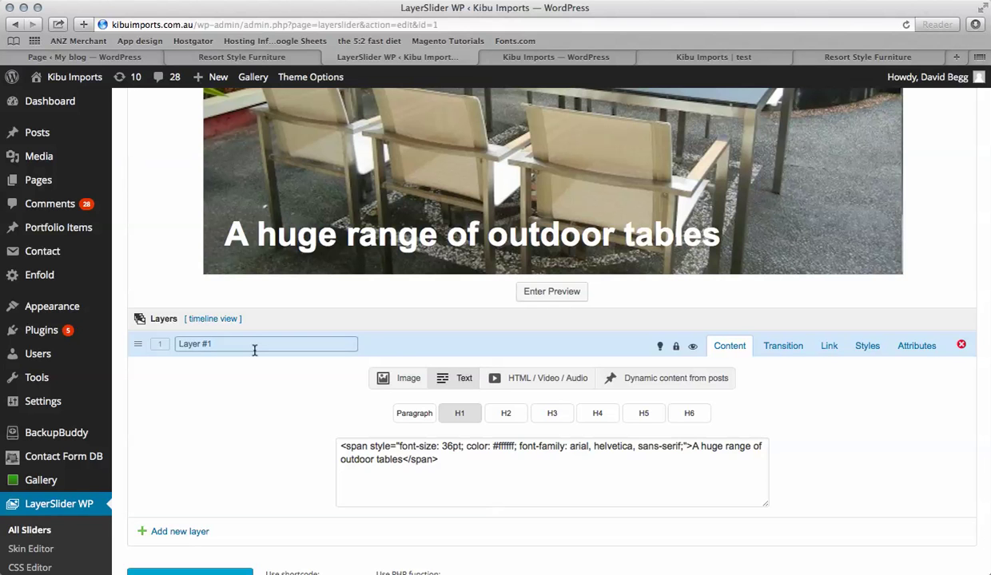
scroll(270, 421, "down", 2)
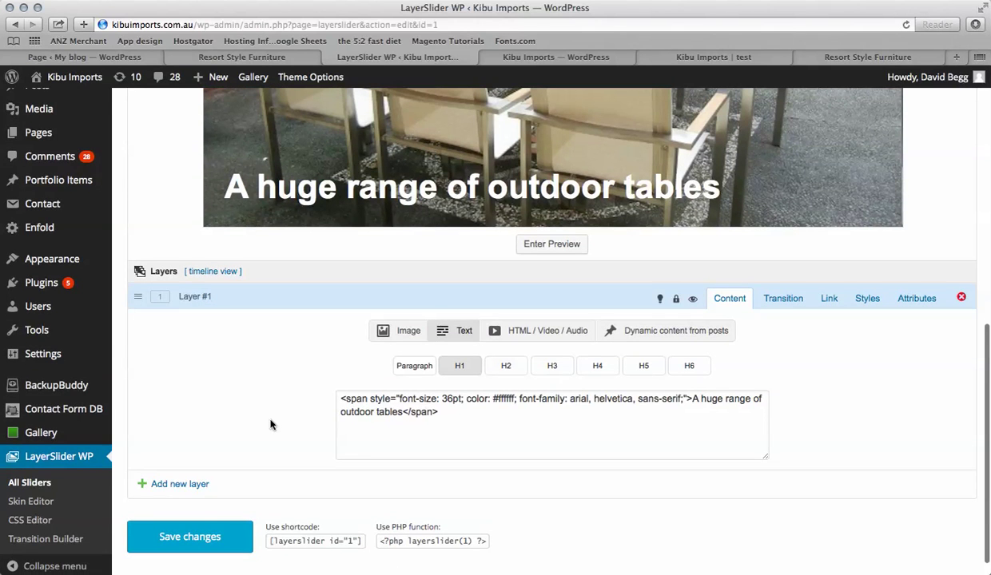
scroll(270, 424, "up", 5)
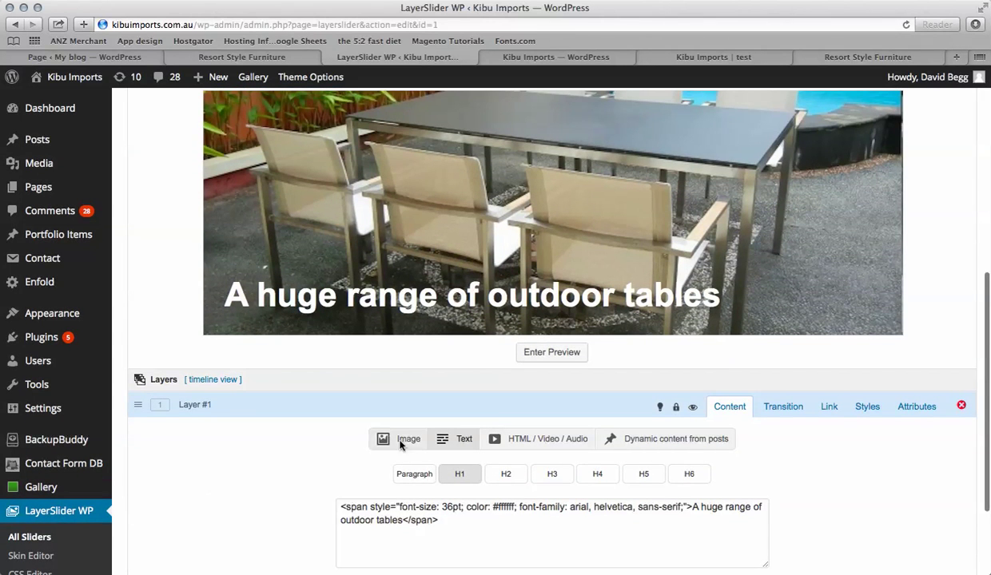
scroll(273, 500, "down", 4)
scroll(273, 500, "down", 2)
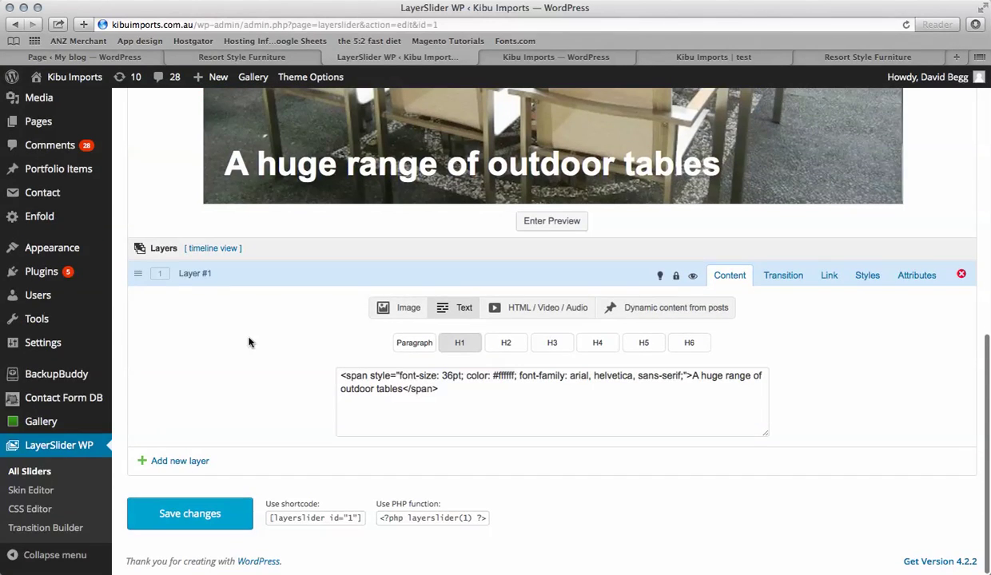
left_click(181, 461)
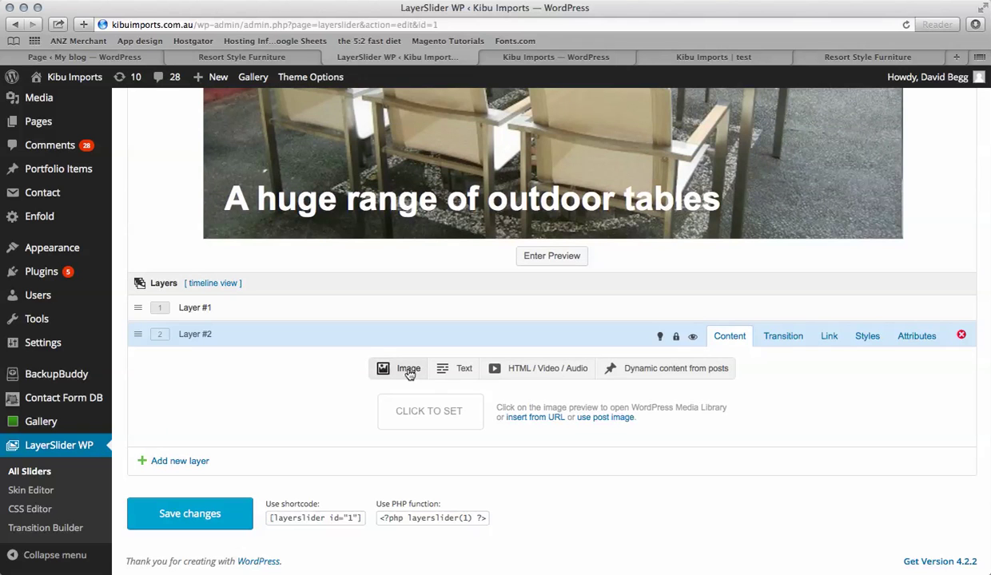
left_click(430, 412)
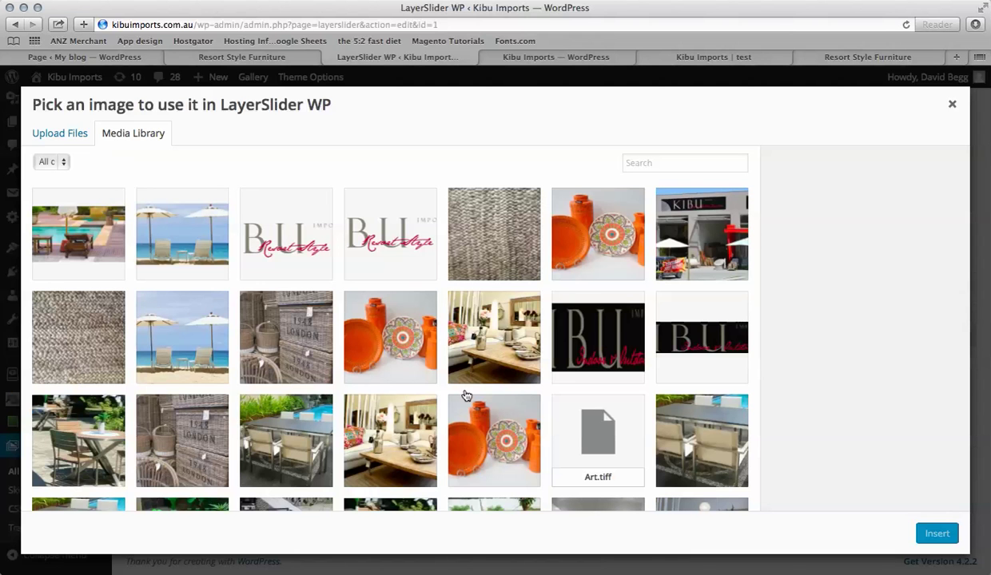
Step: Browse the media library and inspect several candidate pictures, including slide9.jpg, slide12.jpg, DSC_1126.jpg, slide4.jpg, slide3.jpg and slide2.jpg
scroll(466, 395, "down", 5)
scroll(466, 396, "down", 10)
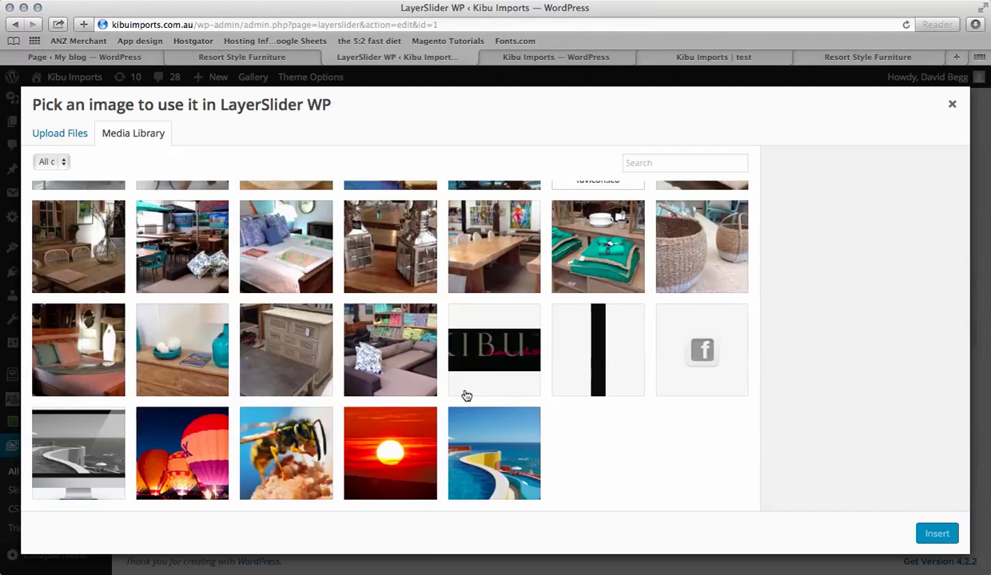
scroll(466, 396, "up", 2)
scroll(466, 396, "up", 1)
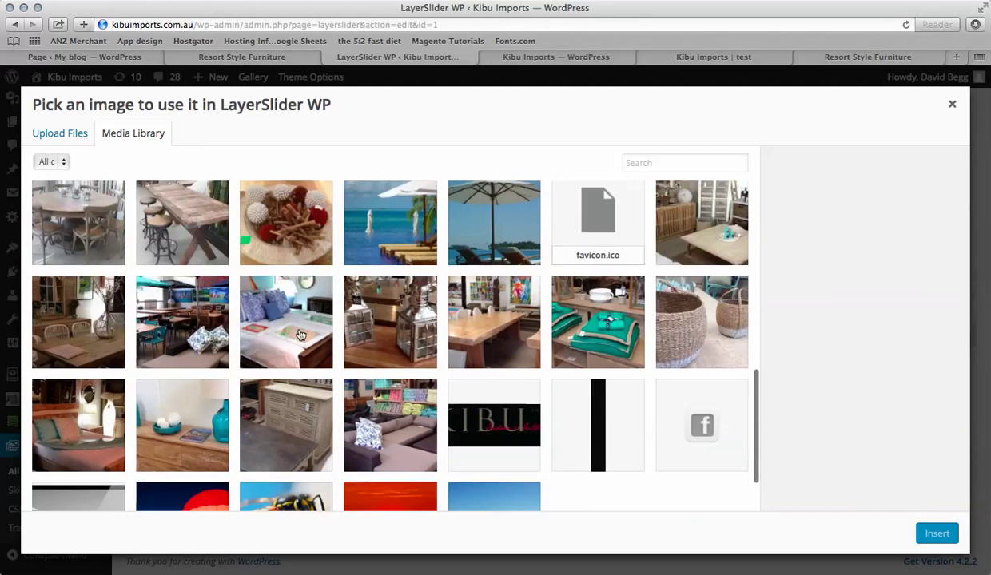
left_click(295, 330)
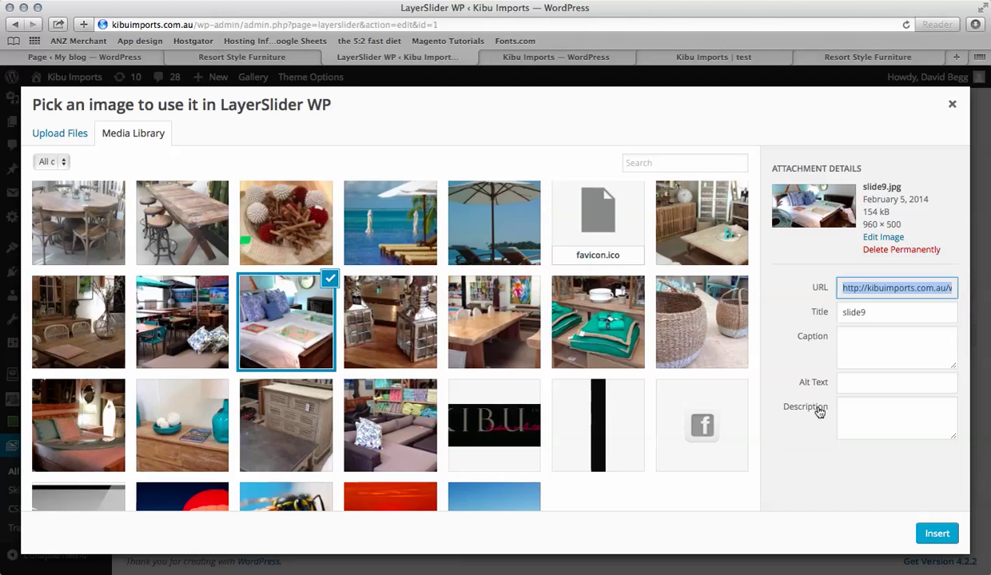
left_click(724, 245)
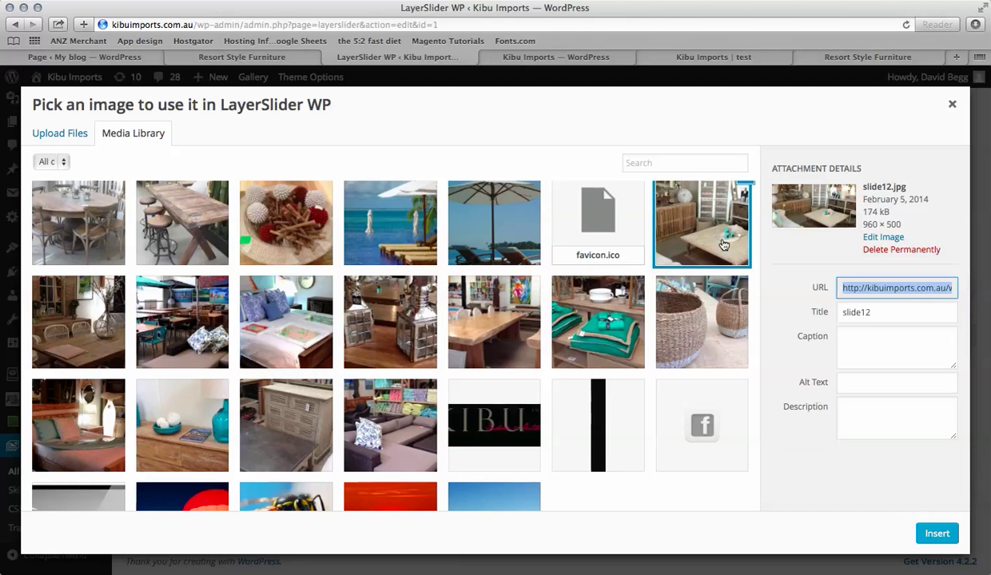
left_click(472, 236)
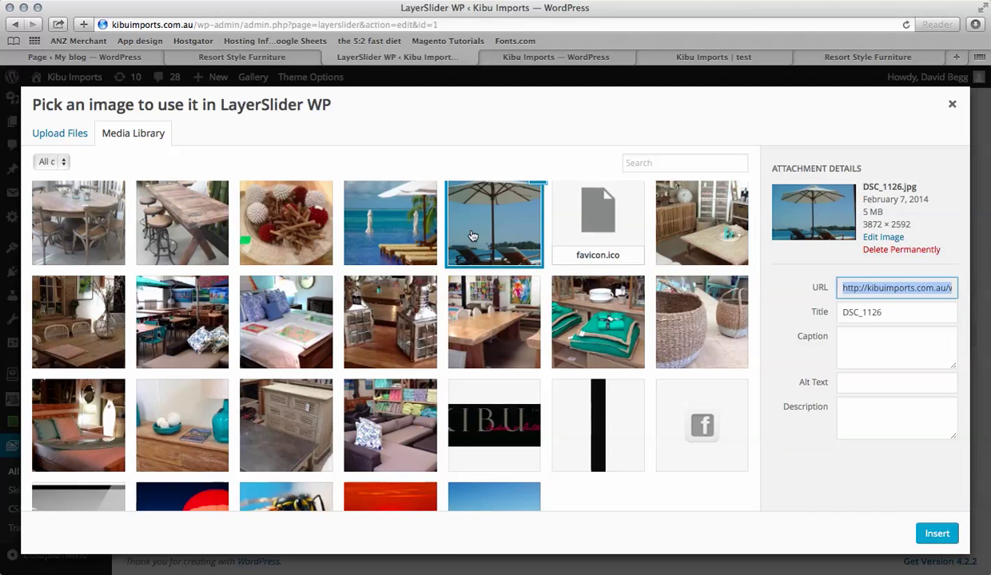
left_click(111, 416)
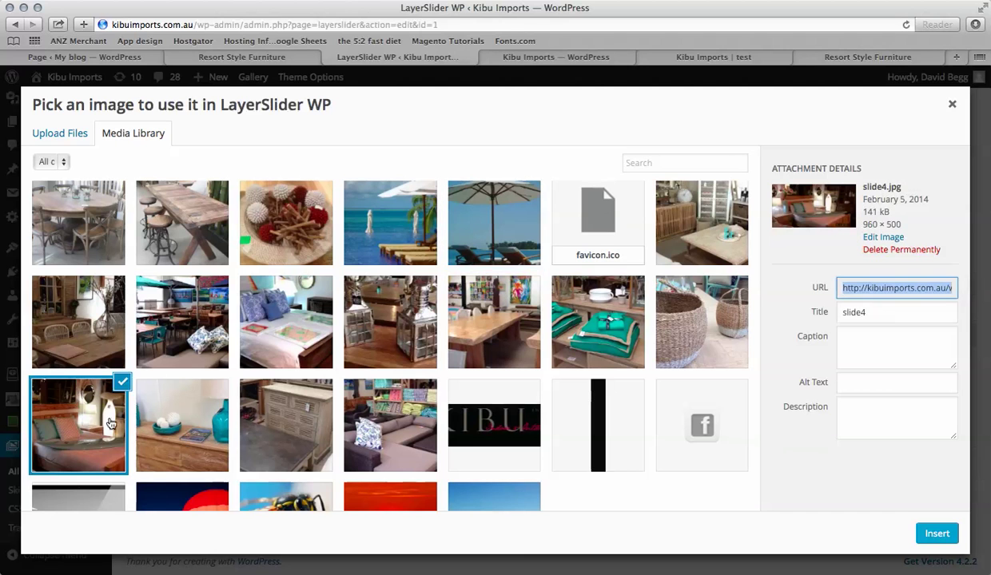
left_click(176, 437)
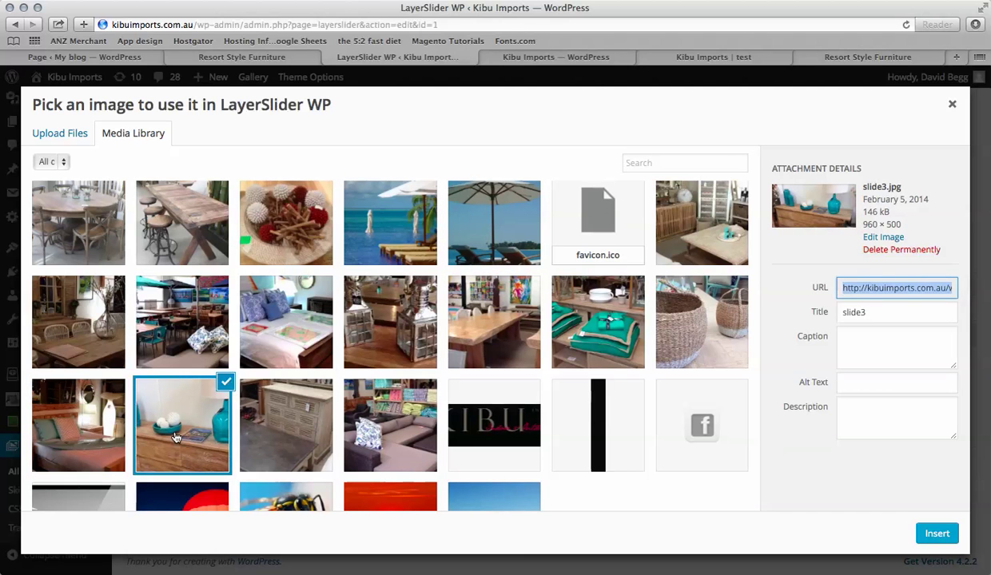
left_click(257, 440)
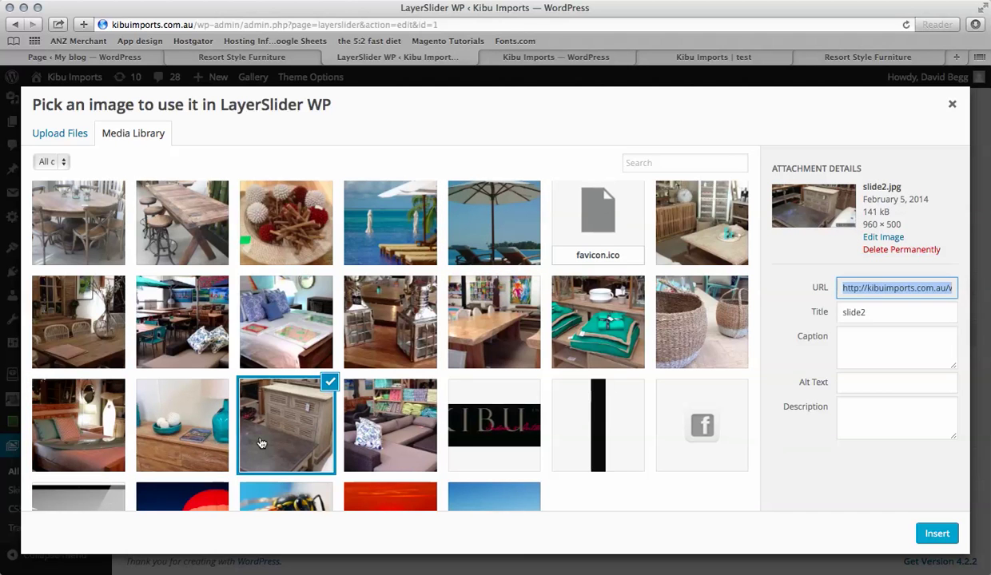
scroll(336, 421, "down", 1)
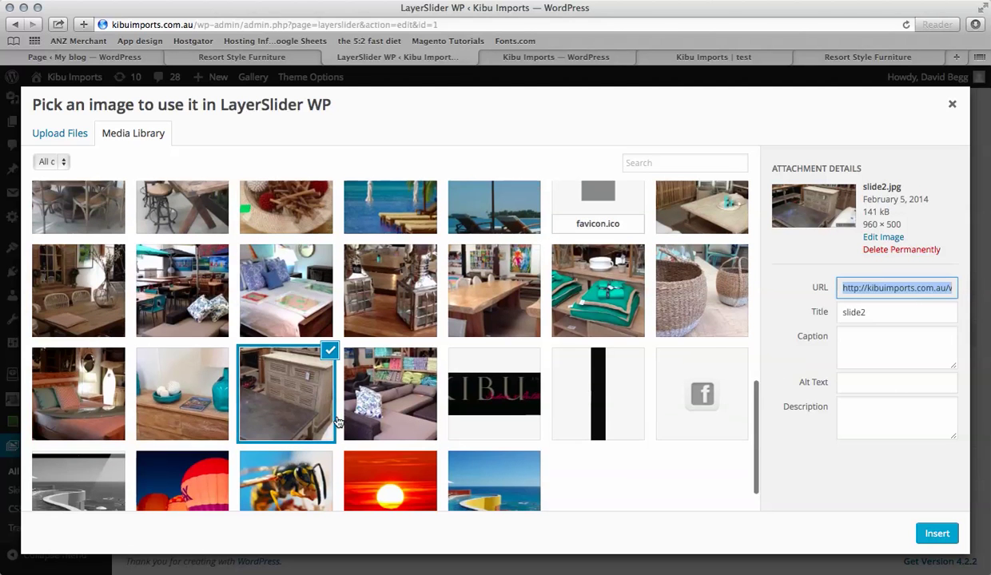
Step: Insert the black bar image bg.jpg as Layer #2's image
left_click(501, 409)
left_click(604, 404)
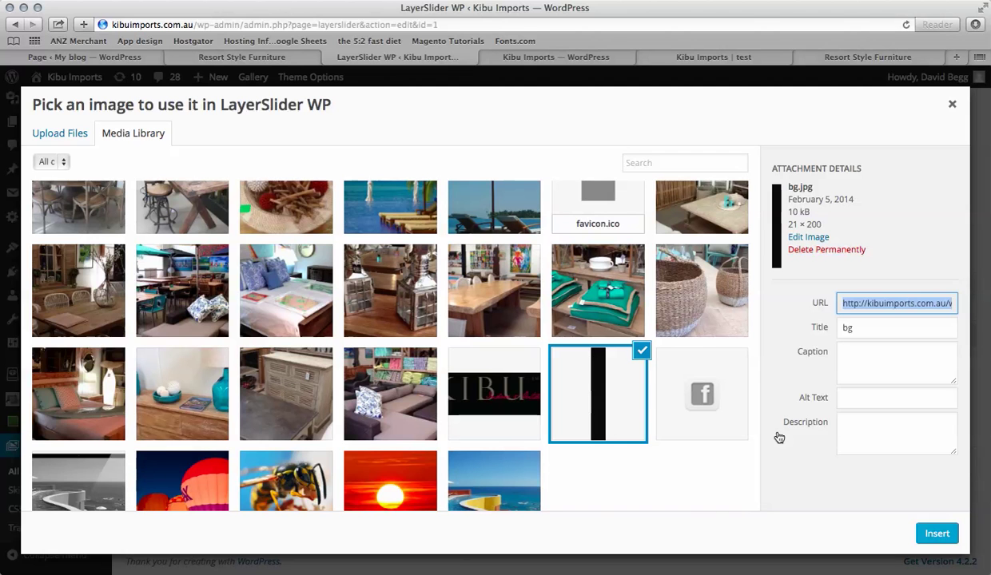
left_click(938, 533)
Step: Move the black bar to the slide preview's lower-left area and shift the "A huge range of outdoor tables" text to its right
scroll(816, 480, "up", 3)
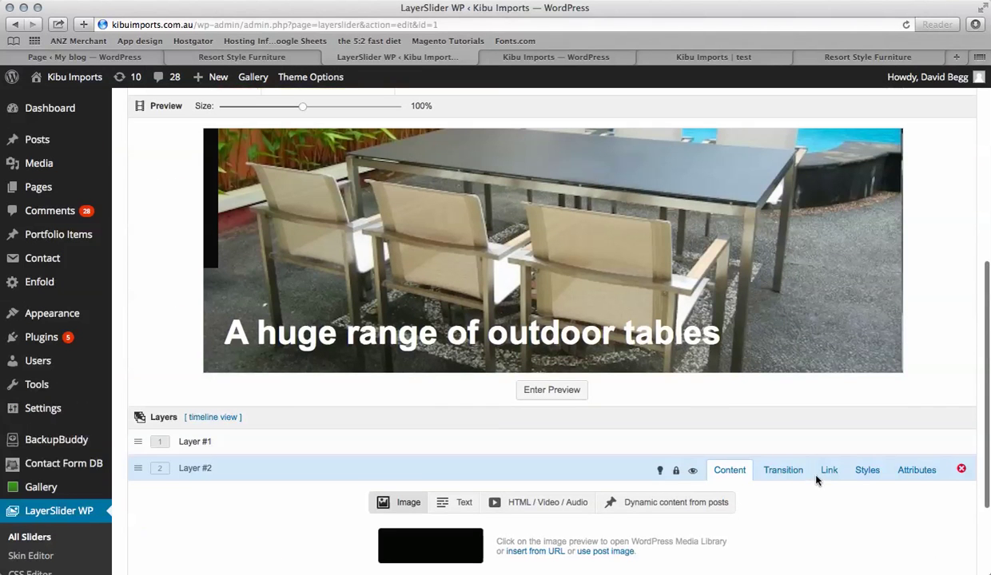
left_click_drag(214, 218, 235, 317)
left_click(264, 307)
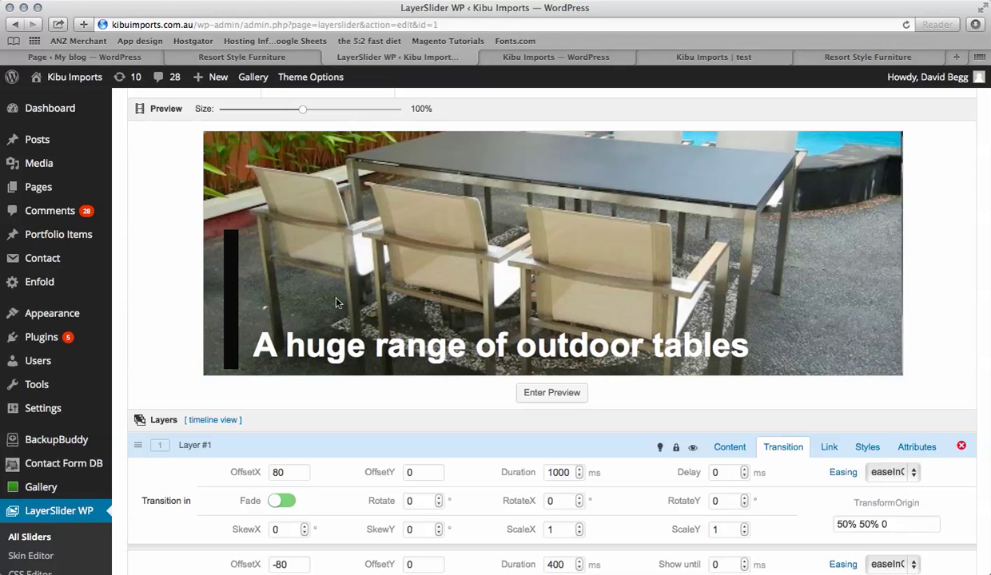
Step: Review the transition-in and transition-out settings of Layer #1 and Layer #2
scroll(345, 265, "down", 5)
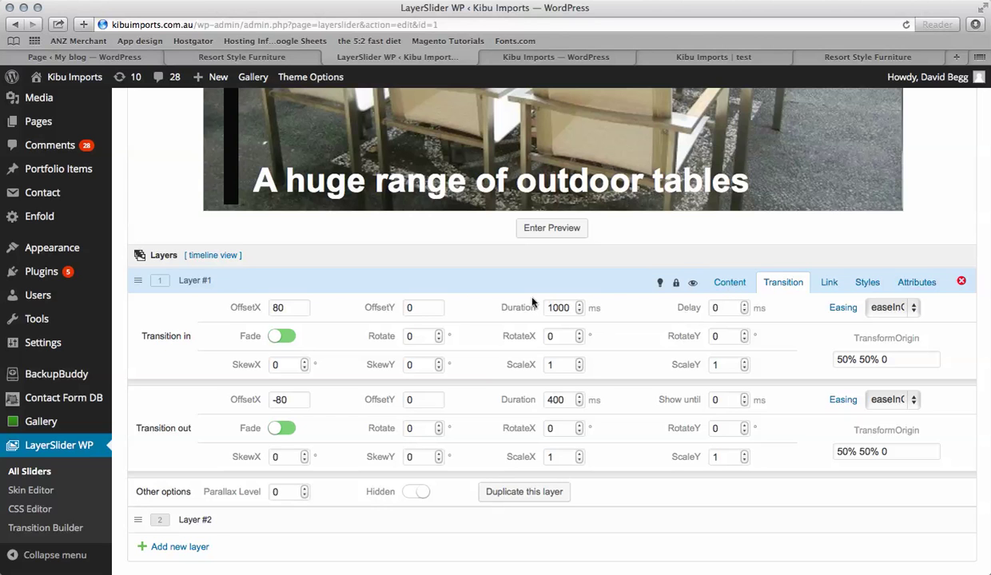
scroll(595, 363, "down", 1)
scroll(598, 366, "up", 1)
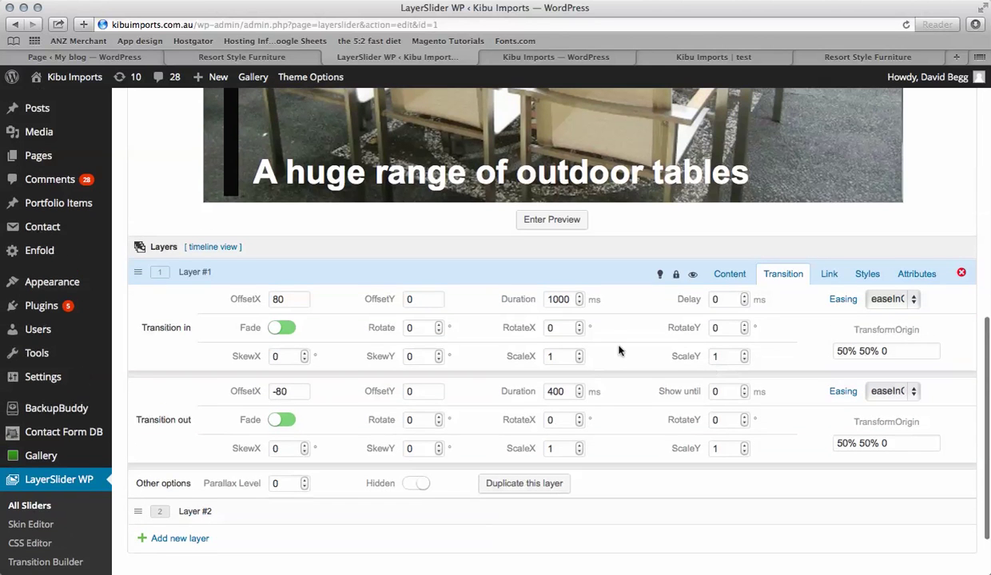
scroll(562, 384, "down", 3)
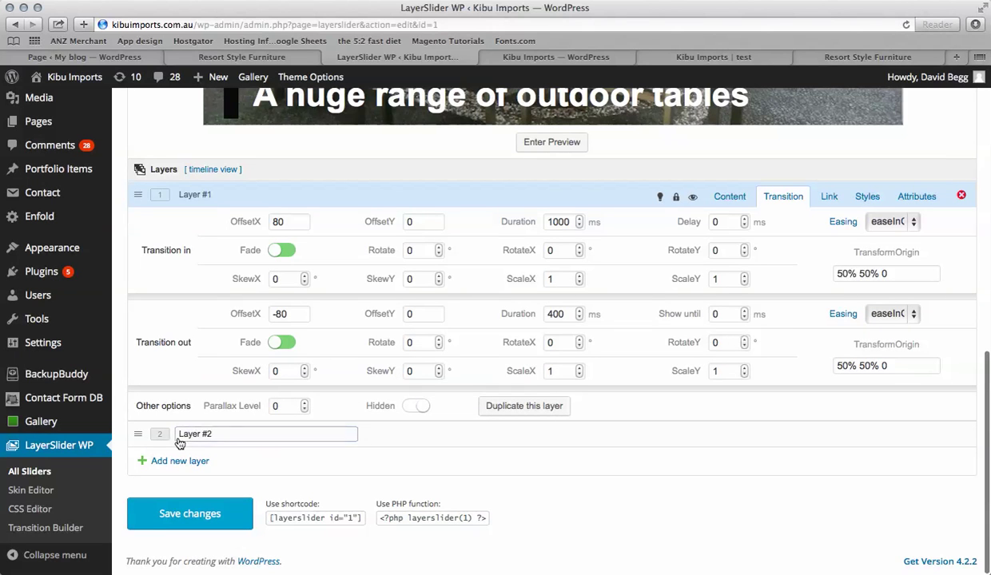
left_click(364, 425)
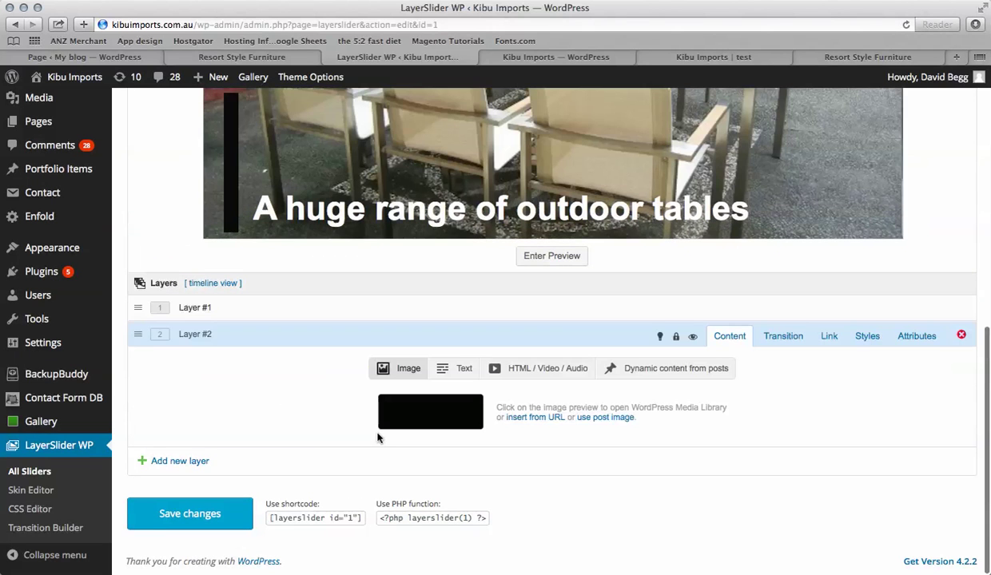
left_click(780, 336)
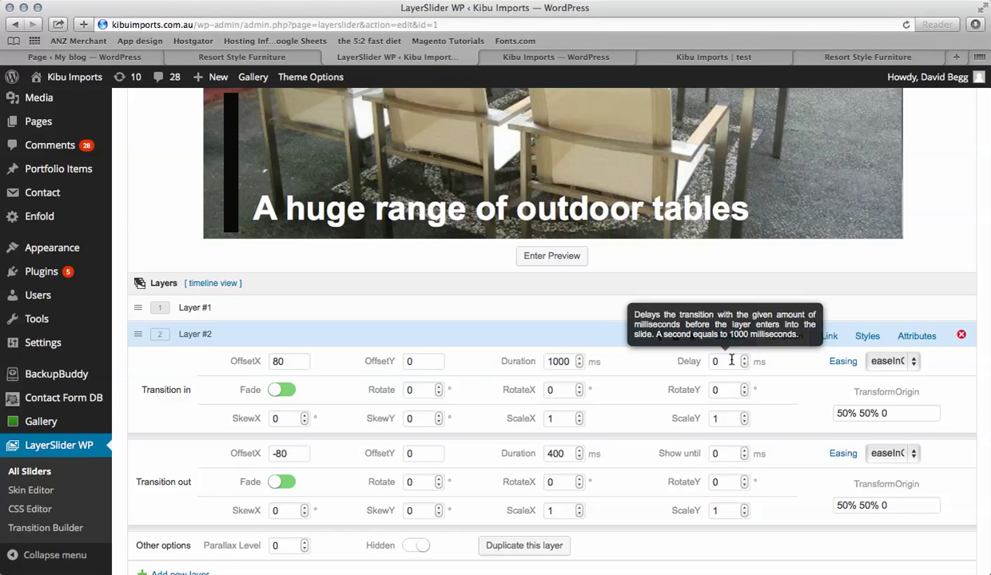
Step: Set Layer #1's transition-in delay to 700 ms
left_click(405, 313)
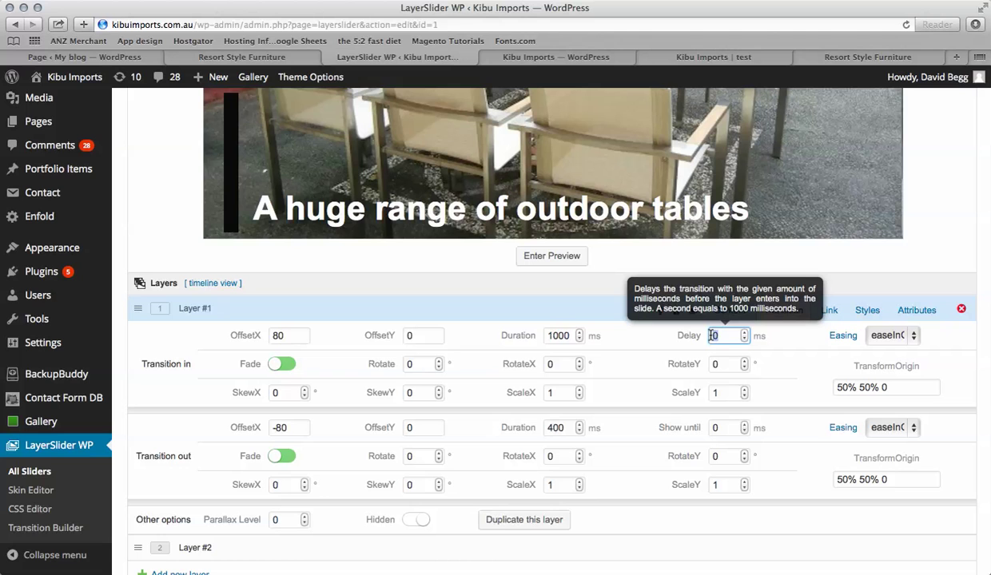
type("00")
left_click(731, 256)
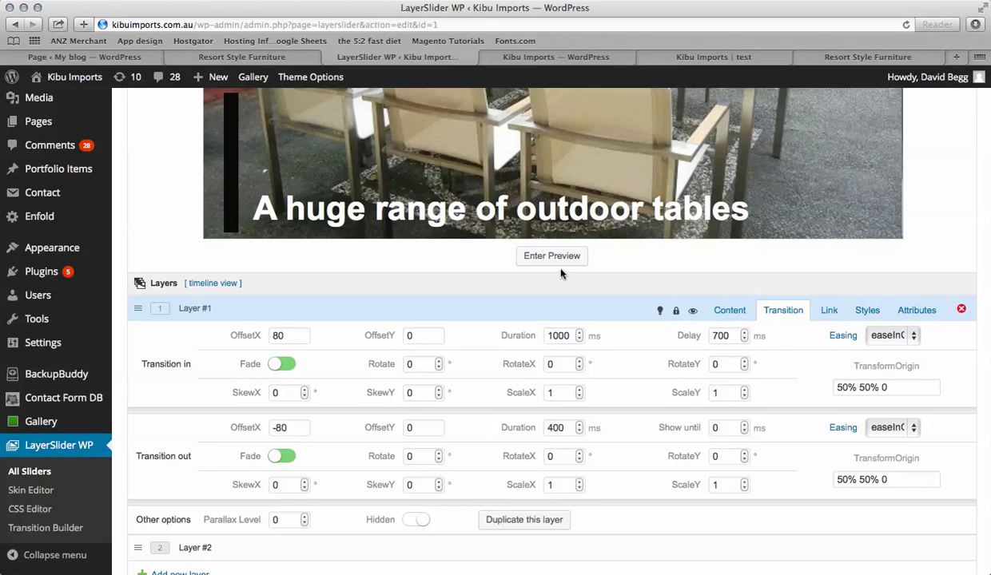
Step: Play the slider preview, go back to the previous slide to watch the layer animations, and exit the preview
scroll(641, 271, "up", 2)
left_click(569, 311)
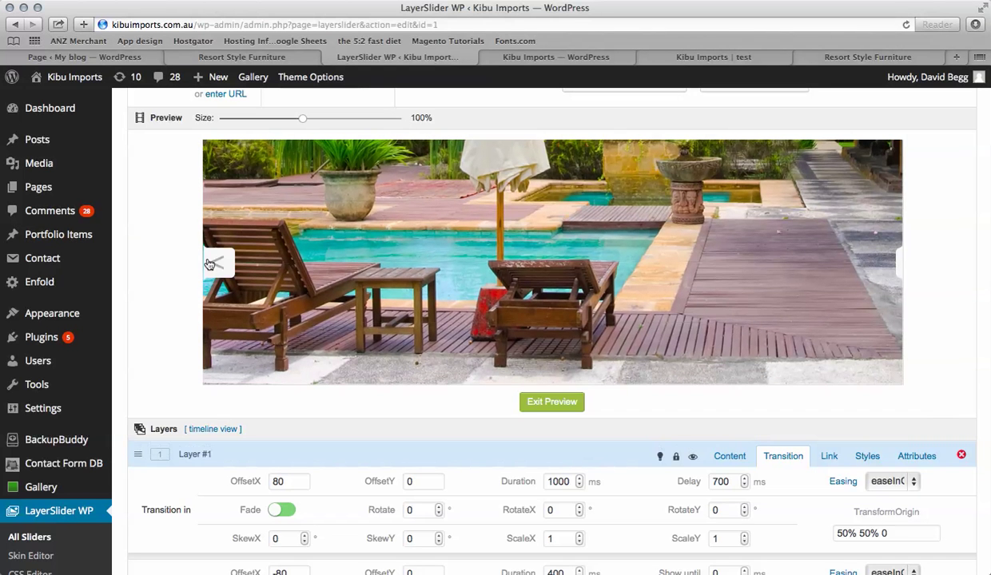
left_click(217, 267)
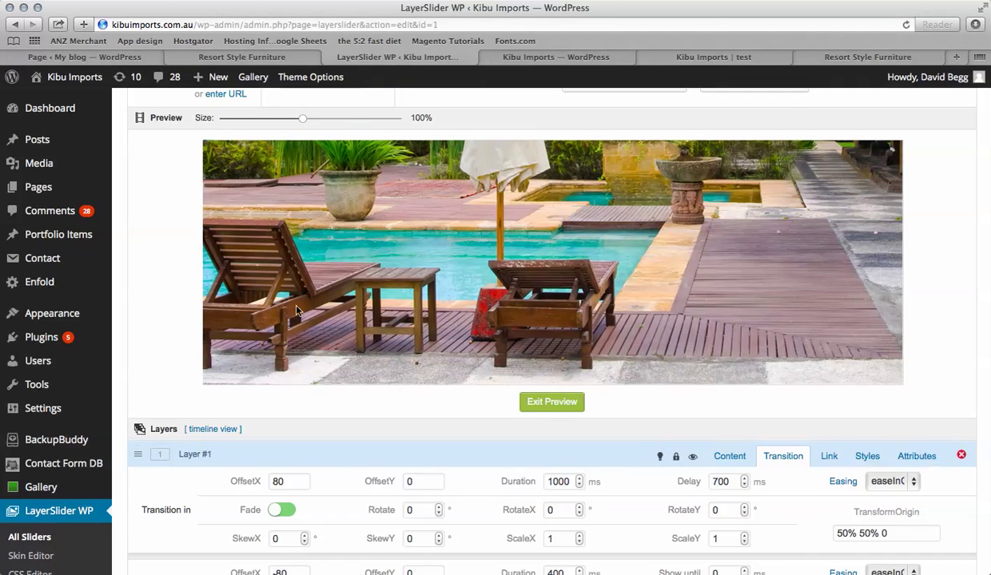
left_click(551, 404)
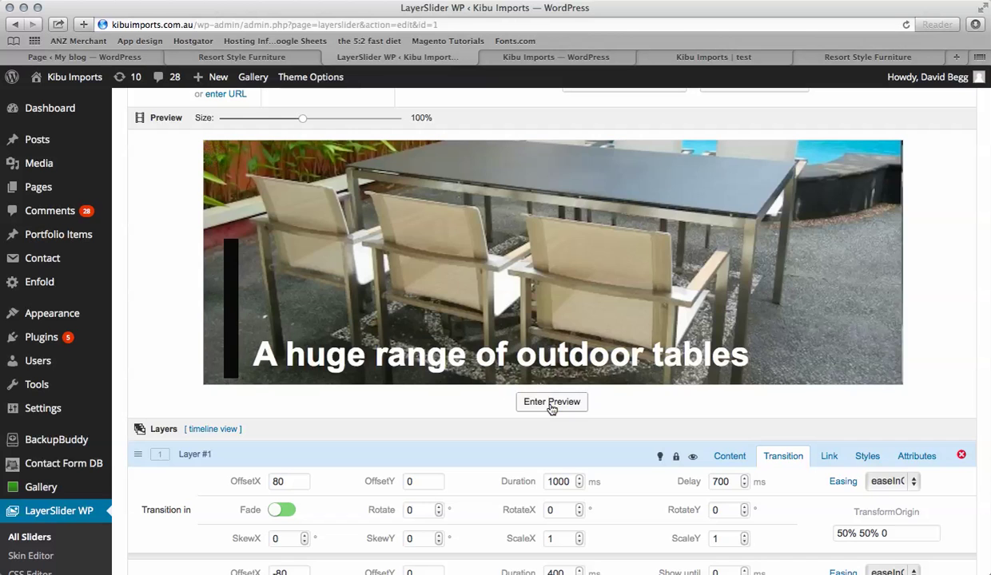
Step: Set the font size of Layer #1's "A huge range of outdoor tables" text to 48pt and move the black bar to the slide's left edge
left_click_drag(238, 345, 323, 285)
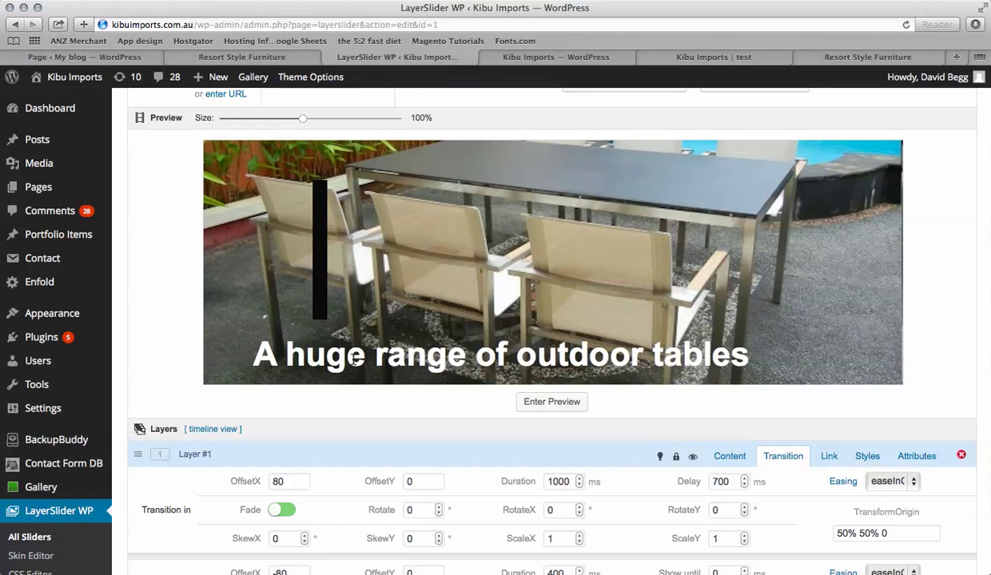
scroll(388, 362, "down", 3)
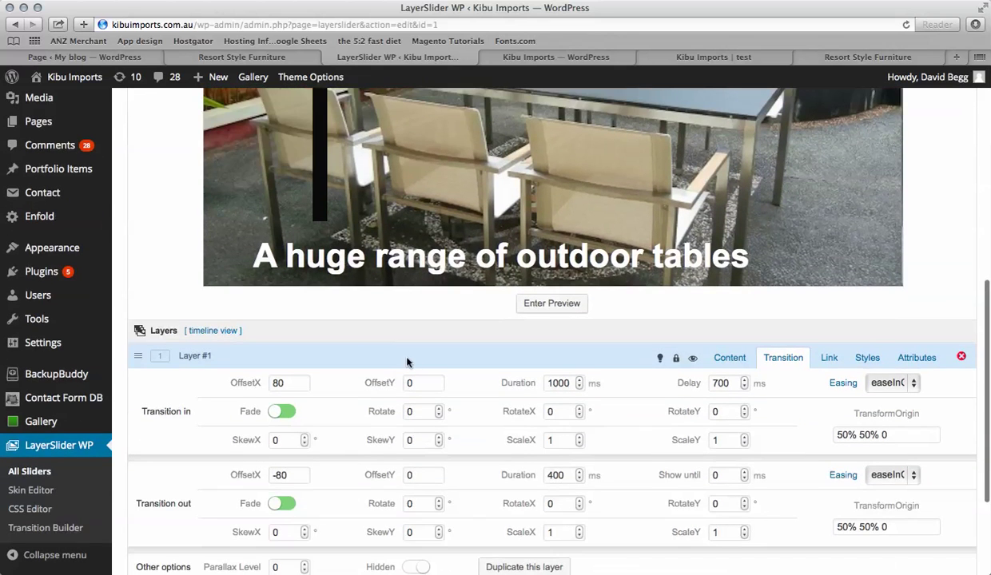
scroll(408, 262, "down", 2)
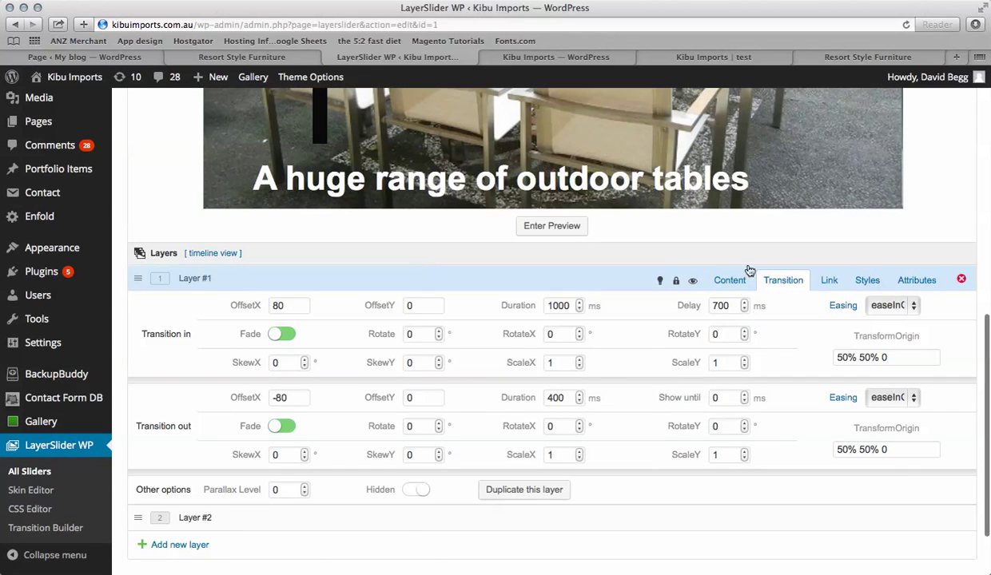
left_click(729, 280)
scroll(663, 283, "up", 3)
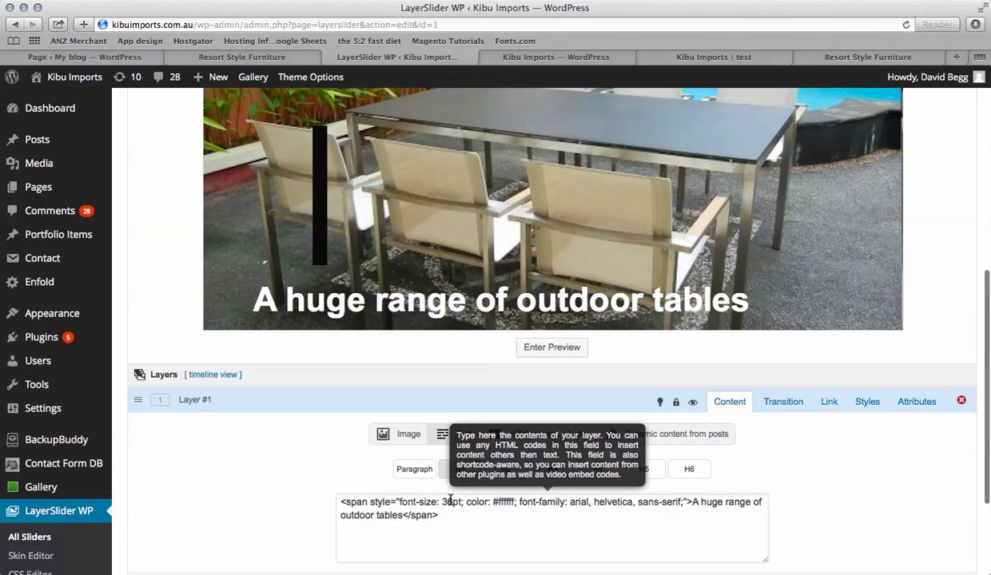
left_click(452, 502)
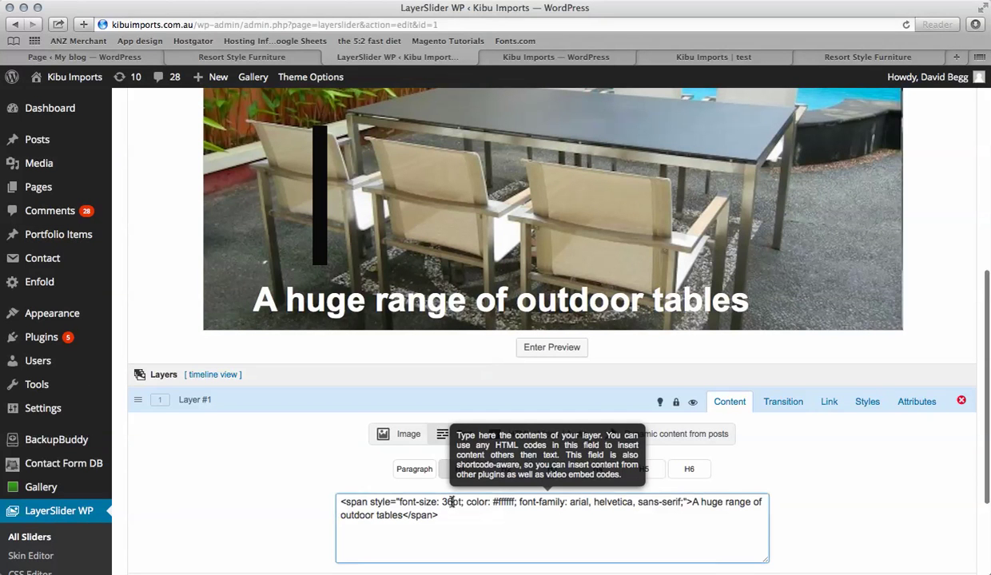
key("BackSpace")
type("2")
key("BackSpace")
key("BackSpace")
type("4")
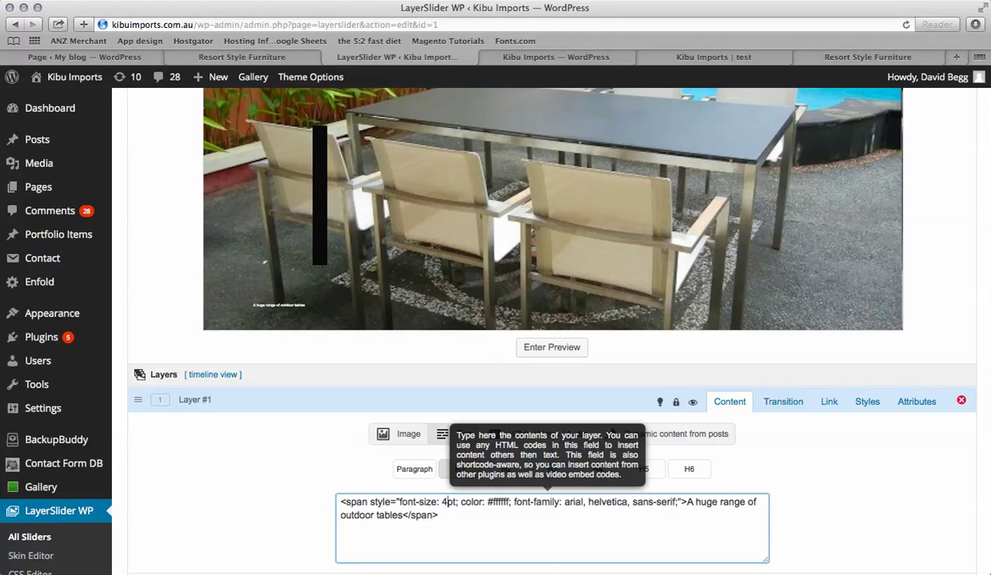
type("8")
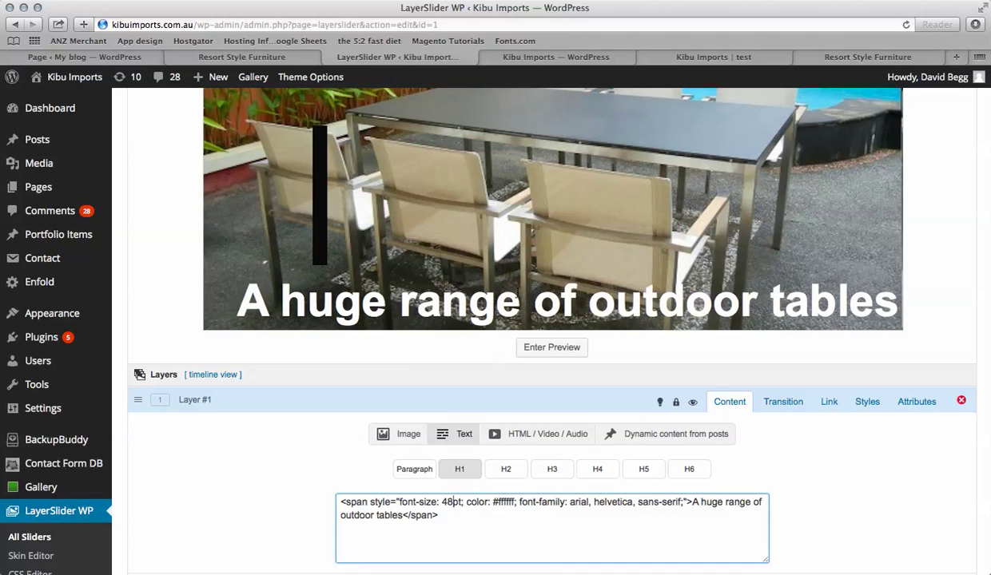
left_click(318, 216)
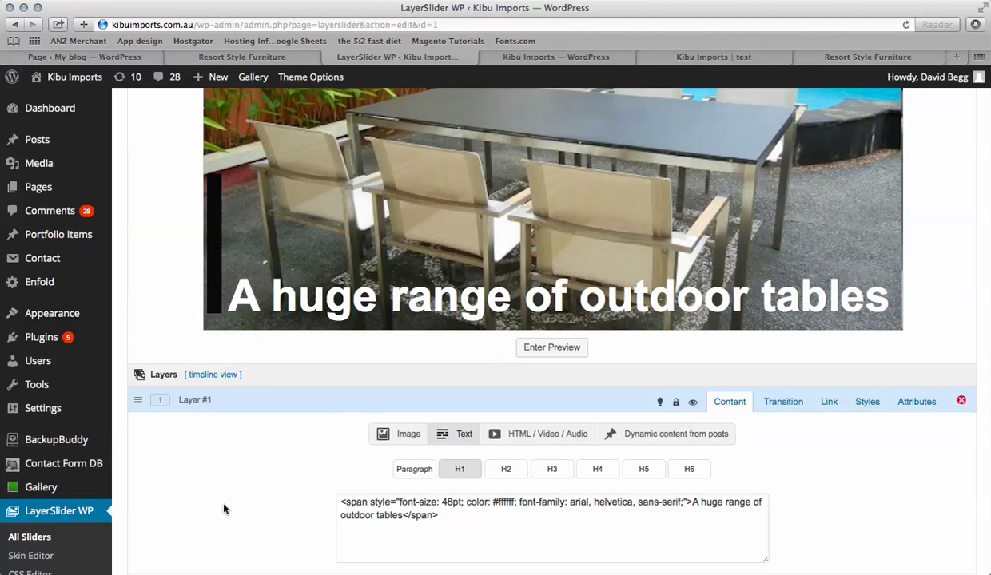
Step: Remove the heading text layer and the black bar layer from Slide #6, confirming each deletion
scroll(224, 509, "down", 4)
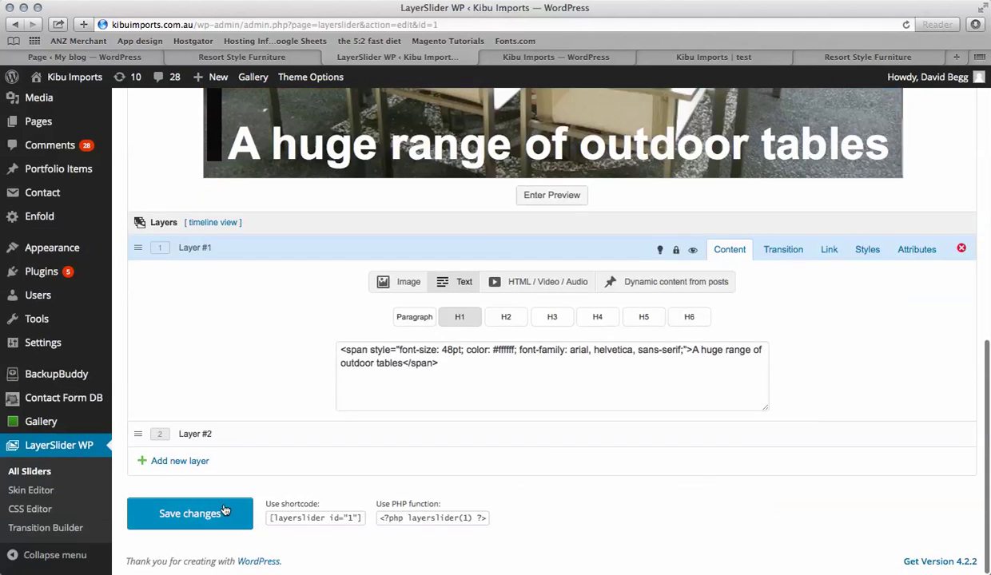
scroll(224, 510, "up", 10)
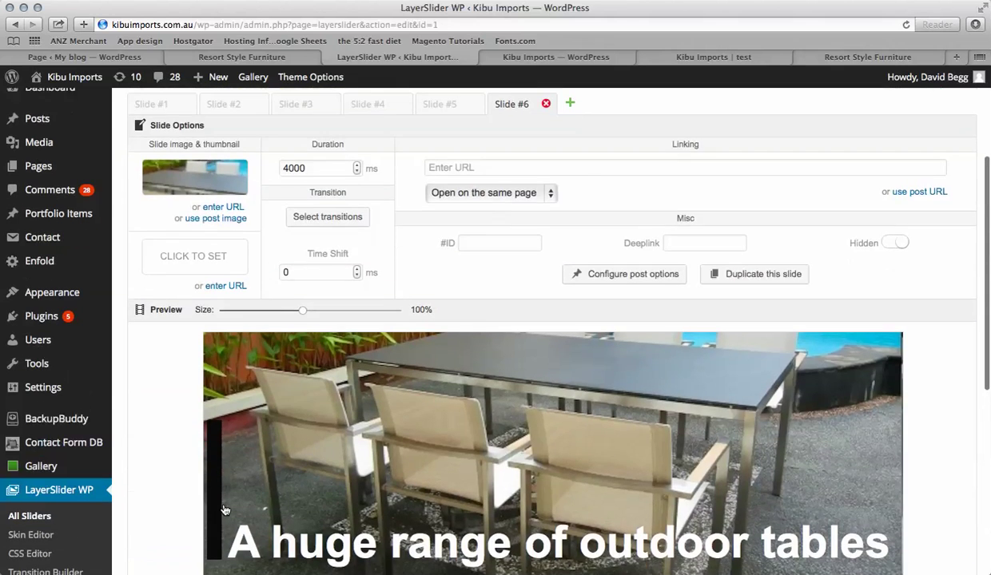
scroll(226, 510, "down", 7)
scroll(224, 509, "down", 1)
scroll(227, 420, "down", 1)
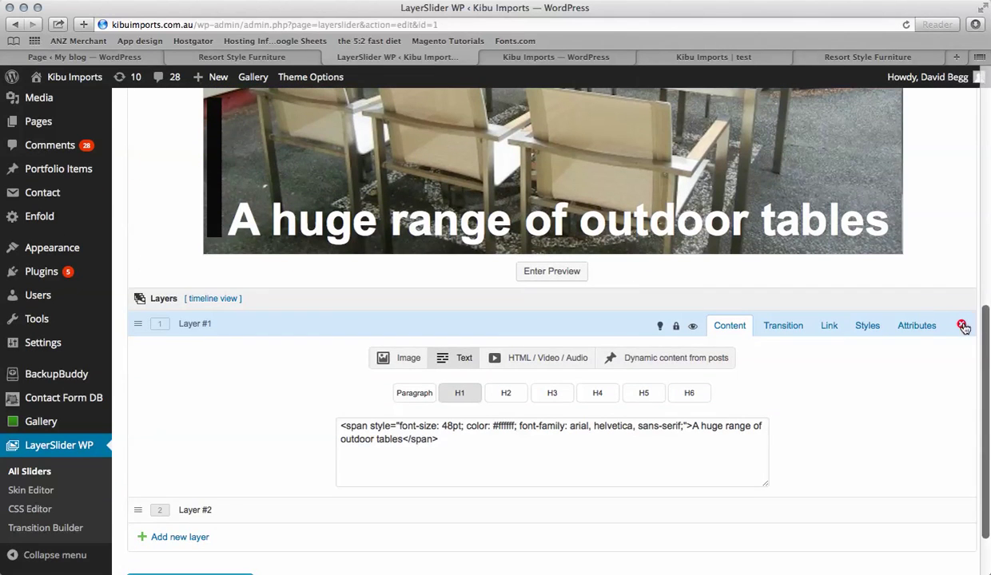
left_click(961, 324)
left_click(582, 201)
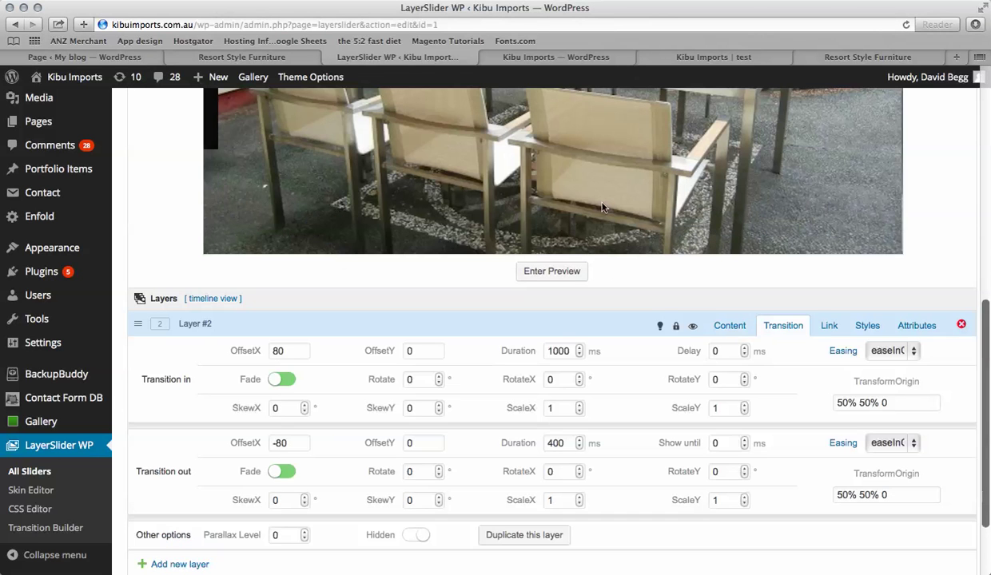
left_click(962, 325)
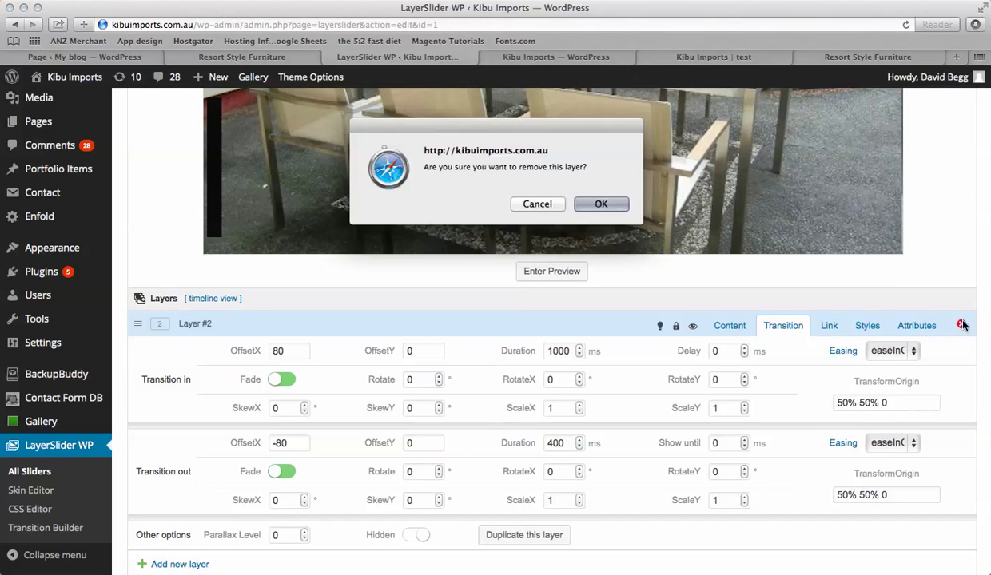
left_click(592, 200)
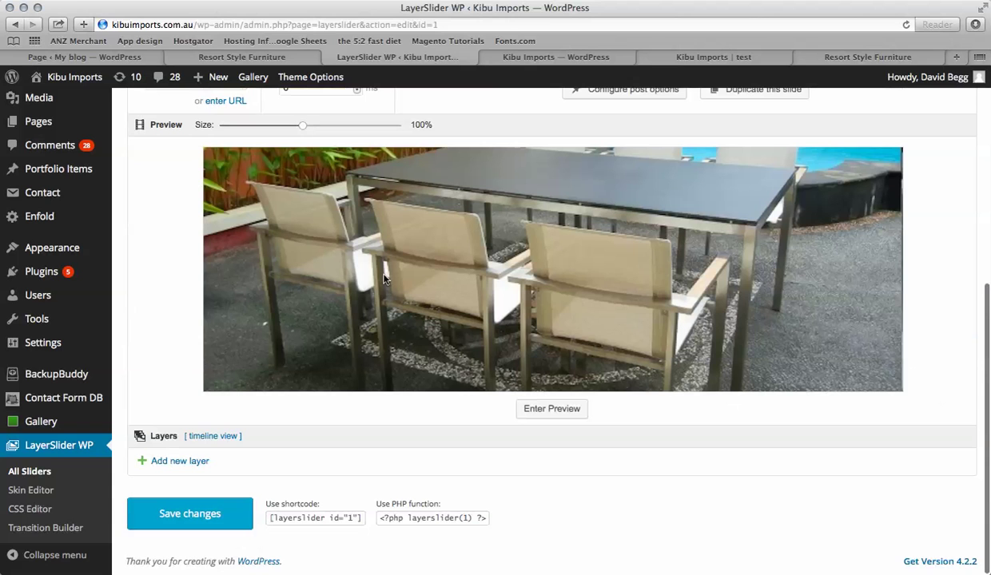
scroll(932, 248, "up", 5)
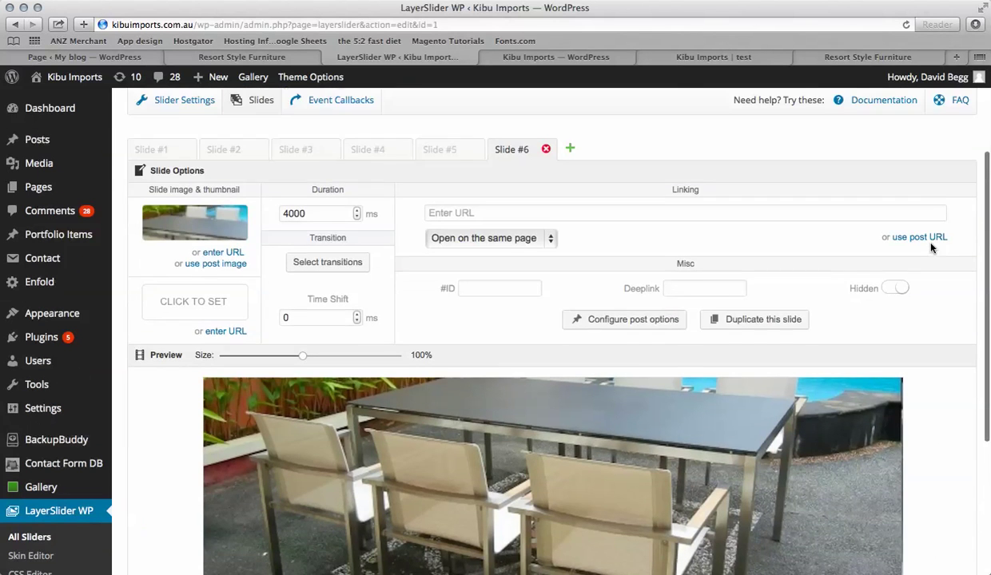
scroll(931, 248, "up", 3)
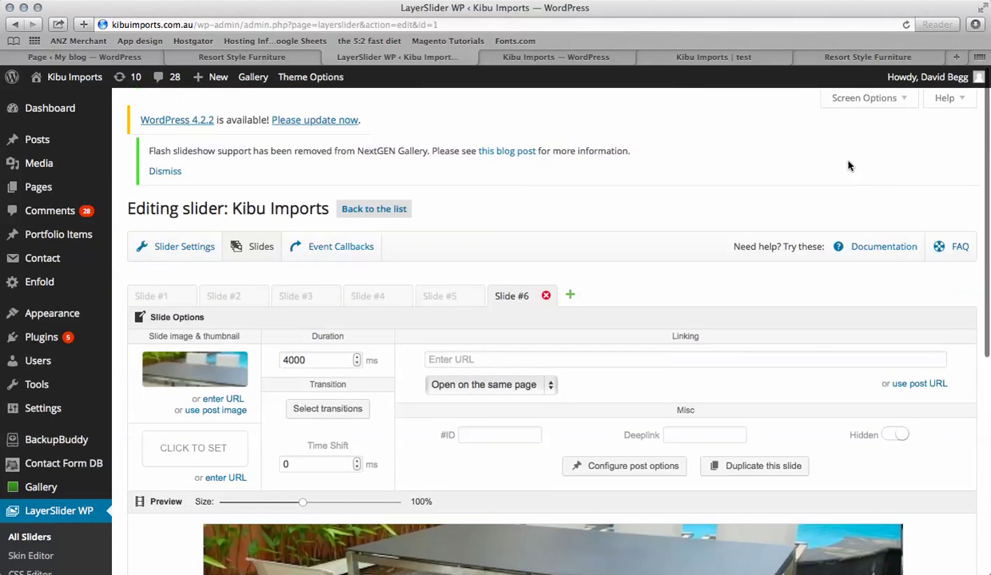